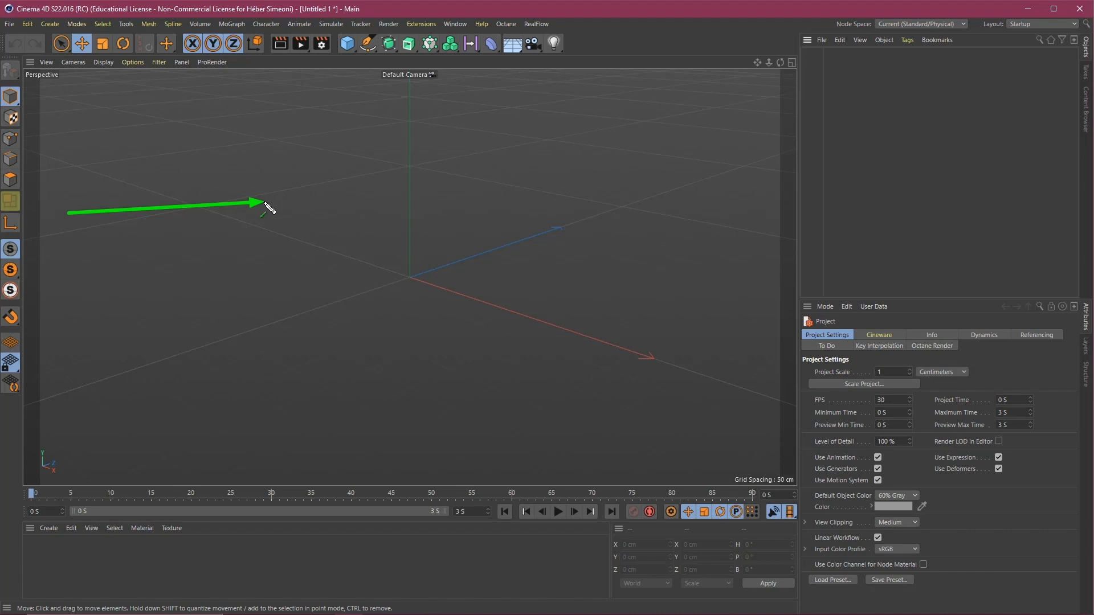
Step: Set the project's end time on the timeline to 2 seconds
key("ctrl+z")
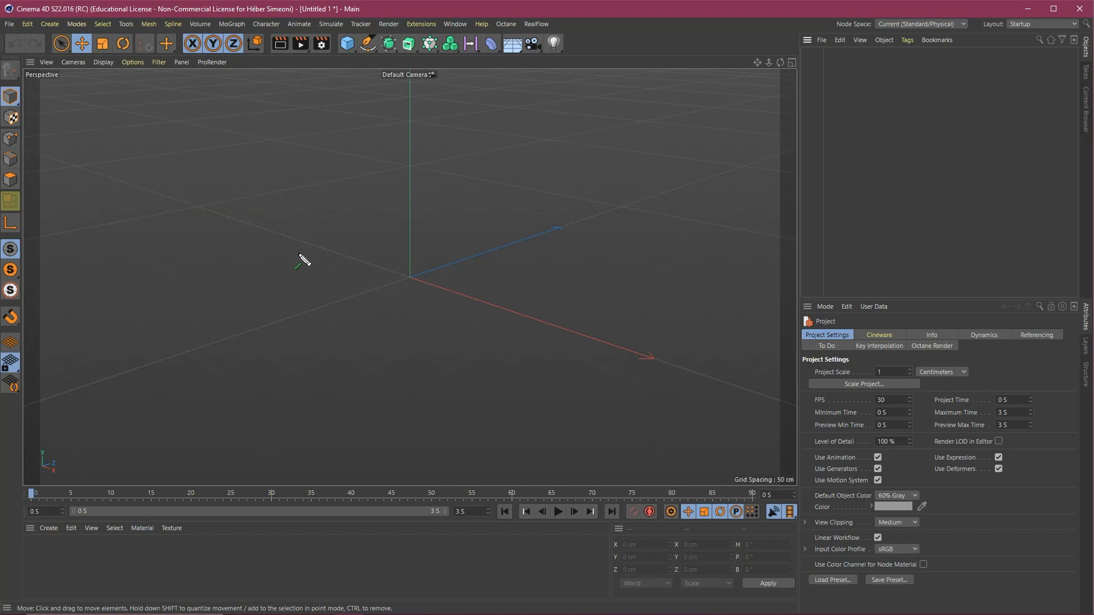
mouse_move(420, 208)
left_mouse_down()
mouse_move(477, 462)
mouse_move(464, 509)
mouse_move(428, 510)
left_mouse_up()
key("Escape")
type("2")
key("Return")
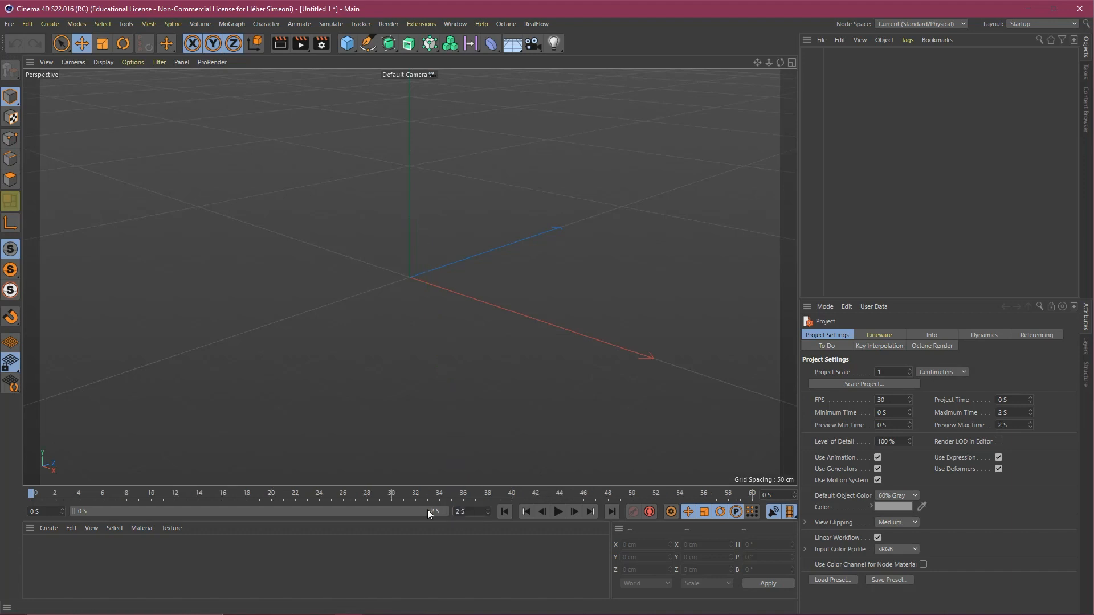
Step: Choose Seconds as the animation unit in the Units preferences and close the preferences
mouse_move(513, 363)
left_mouse_down()
mouse_move(487, 506)
mouse_move(459, 516)
mouse_move(466, 511)
mouse_move(201, 388)
mouse_move(24, 27)
left_mouse_up()
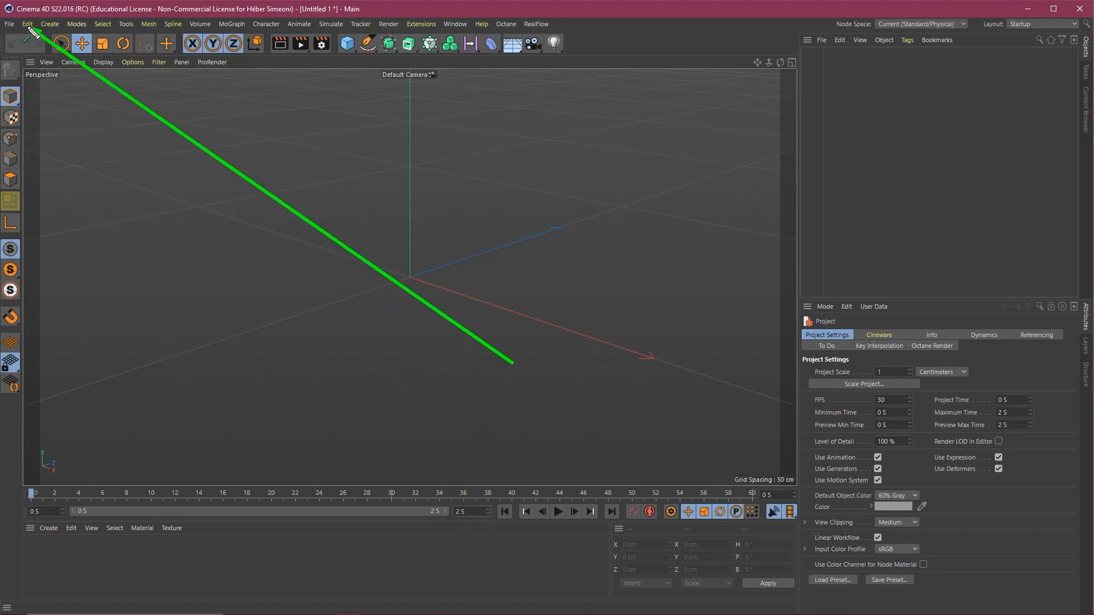
left_click(27, 26)
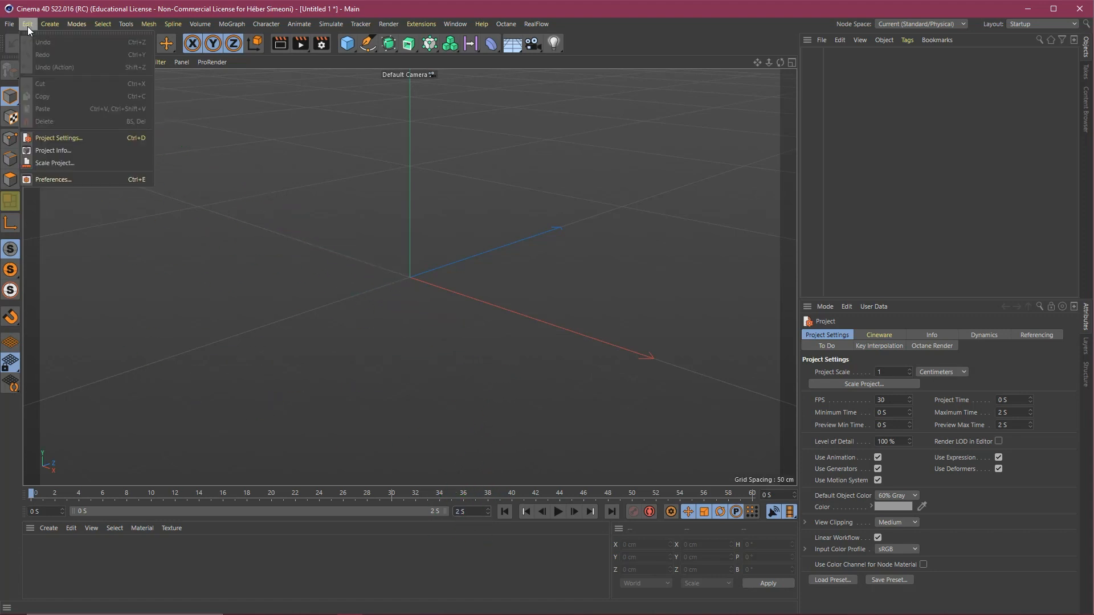
left_click(61, 180)
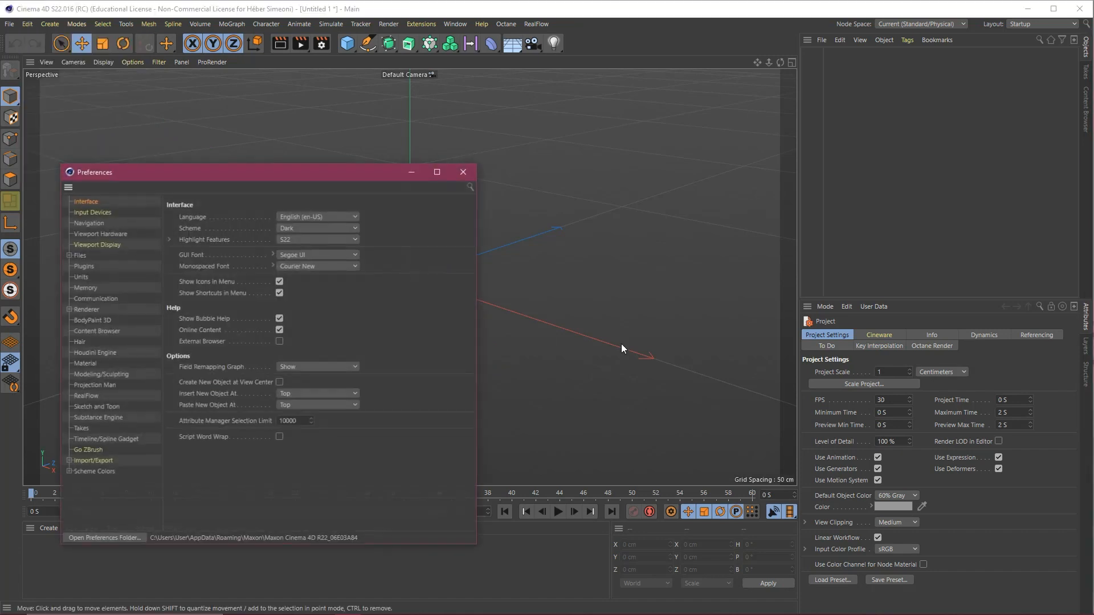
left_click_drag(320, 166, 644, 99)
mouse_move(324, 361)
left_mouse_down()
mouse_move(415, 176)
mouse_move(405, 196)
left_mouse_up()
left_click(405, 199)
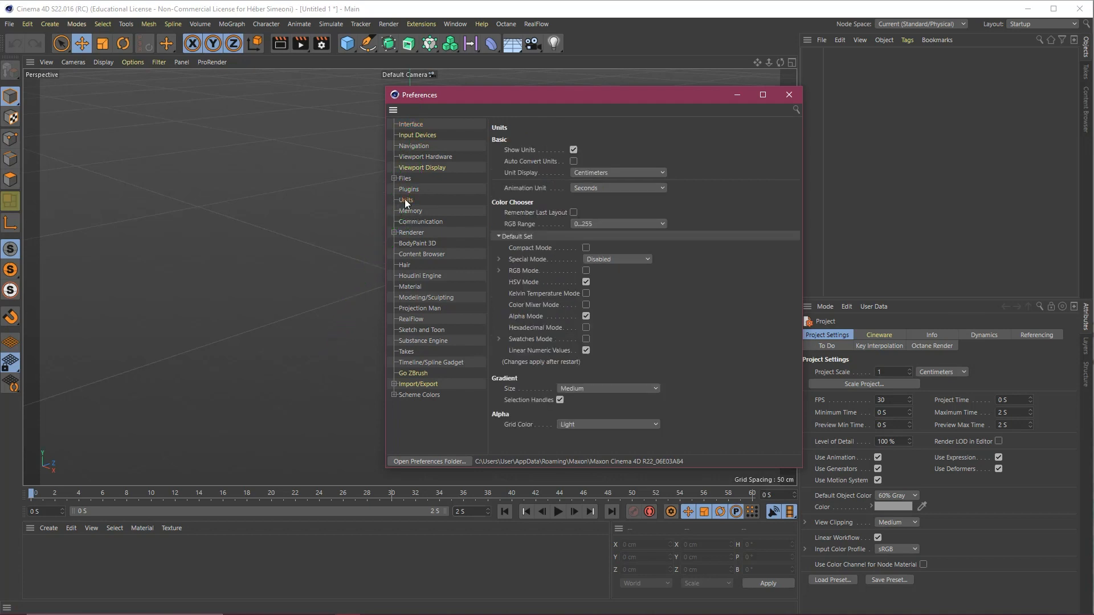
left_click_drag(693, 124, 556, 195)
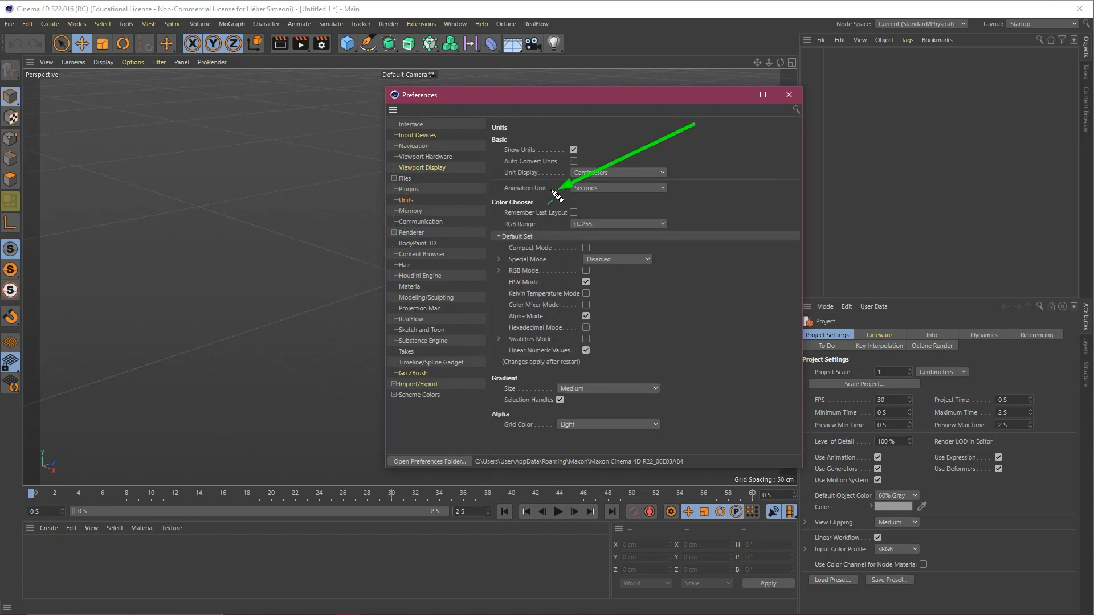
mouse_move(695, 124)
left_mouse_down()
mouse_move(635, 131)
mouse_move(555, 195)
mouse_move(542, 192)
left_mouse_up()
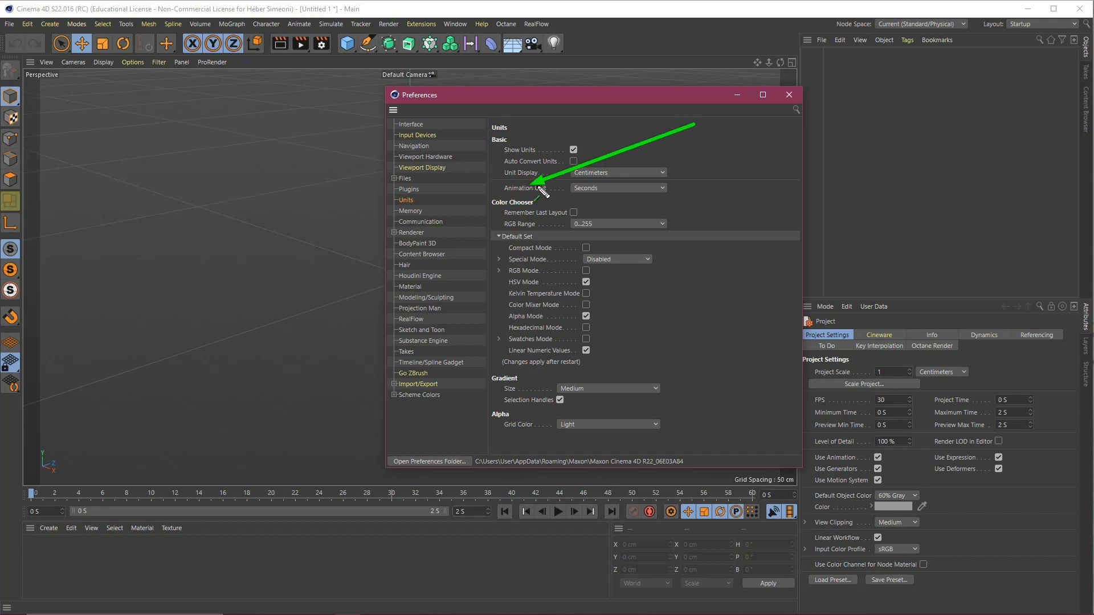
left_click(592, 188)
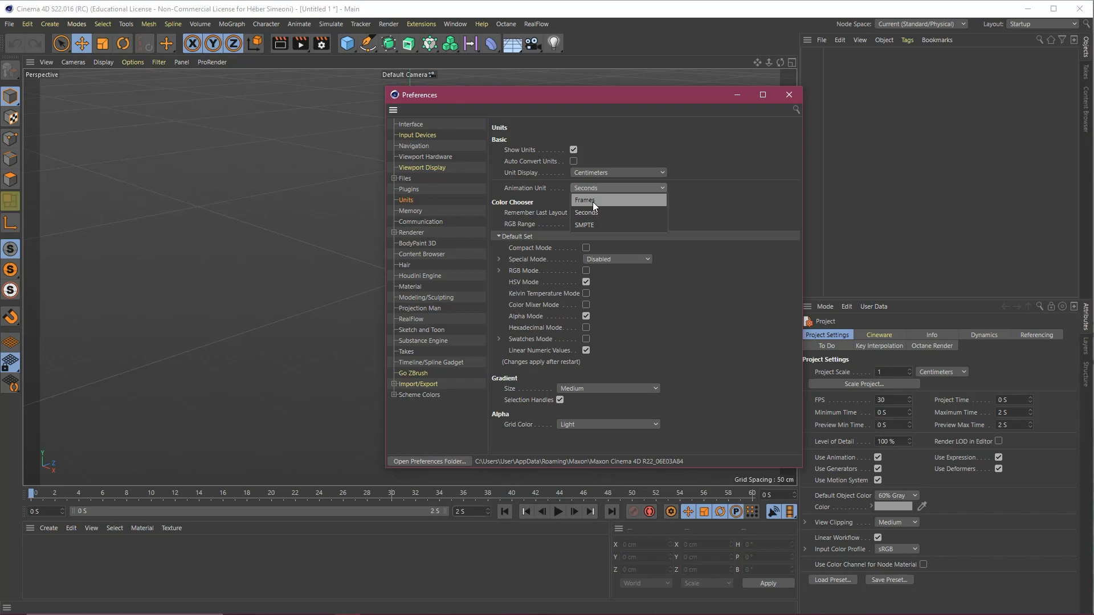
left_click(592, 213)
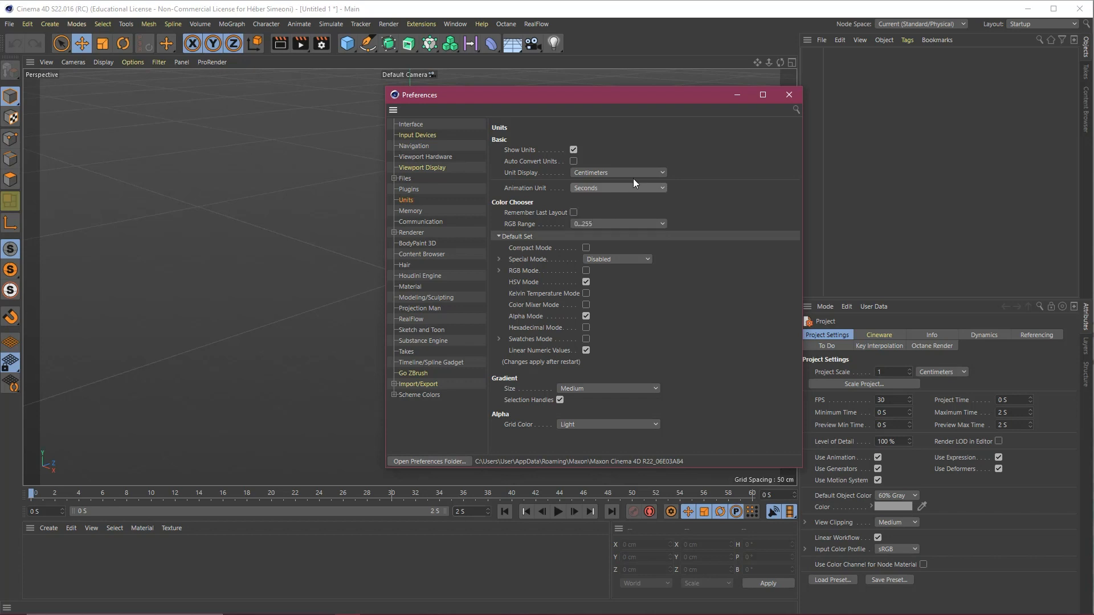
left_click(787, 96)
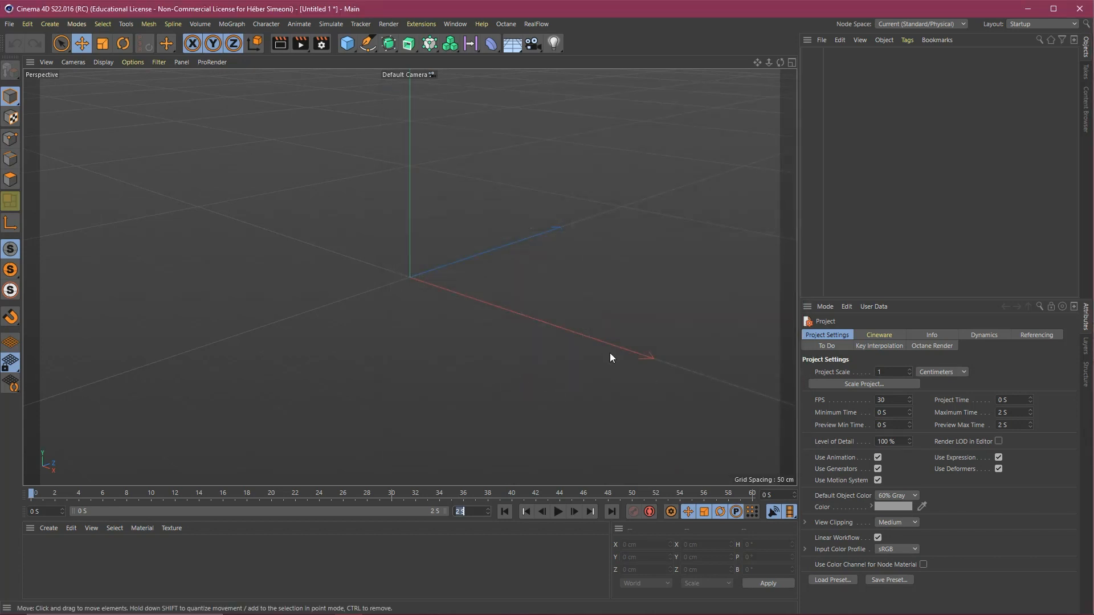
left_click(466, 512)
mouse_move(490, 371)
left_mouse_down()
mouse_move(1028, 53)
mouse_move(1007, 50)
left_mouse_up()
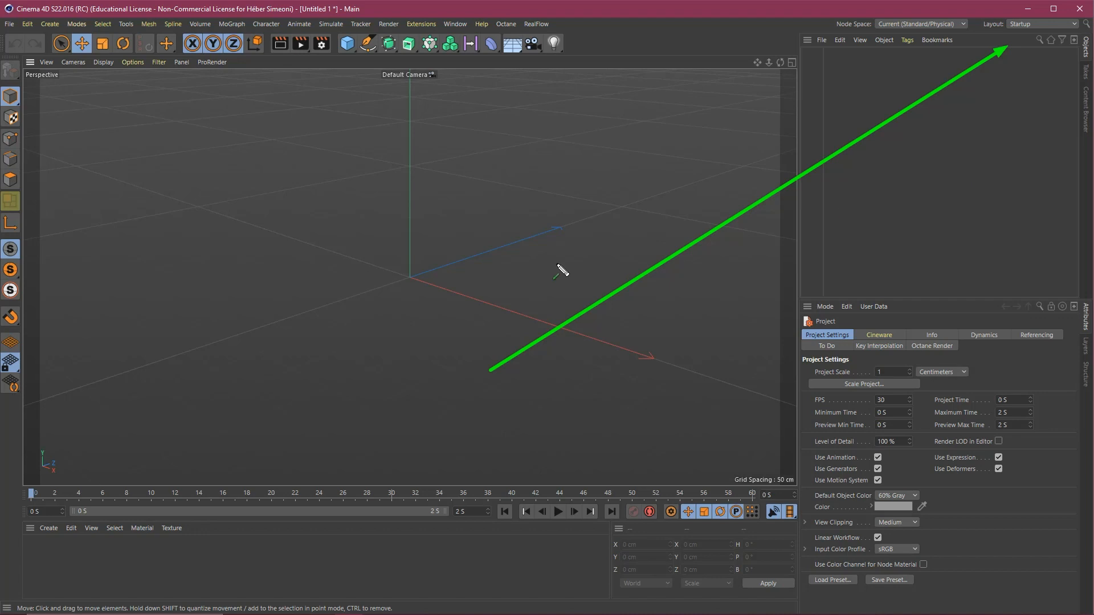
key("ctrl+z")
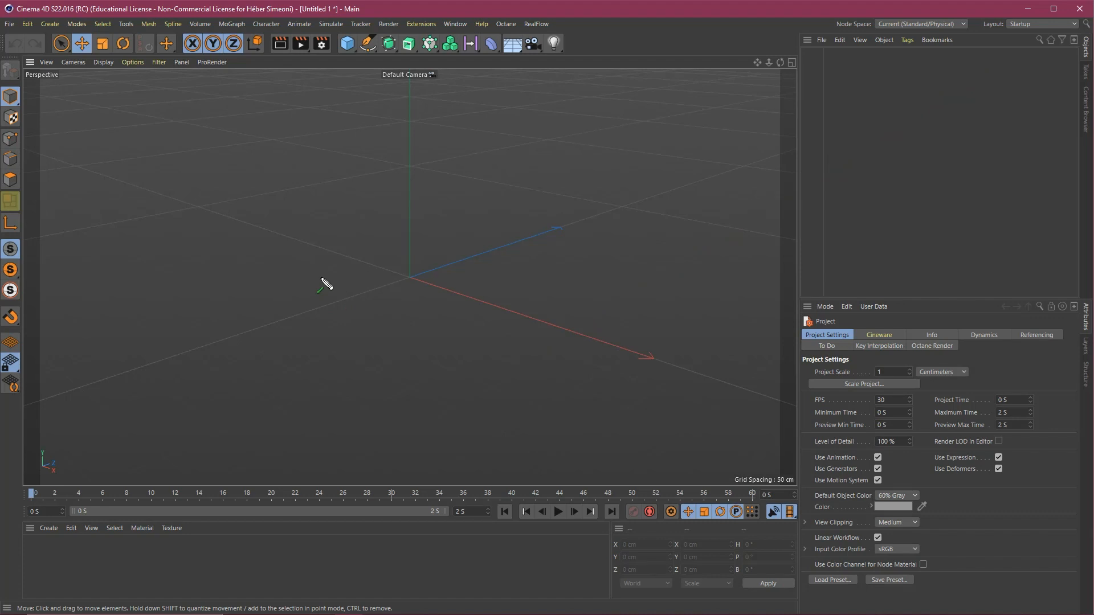
Step: Add a cube primitive to the scene
left_click_drag(292, 314, 340, 112)
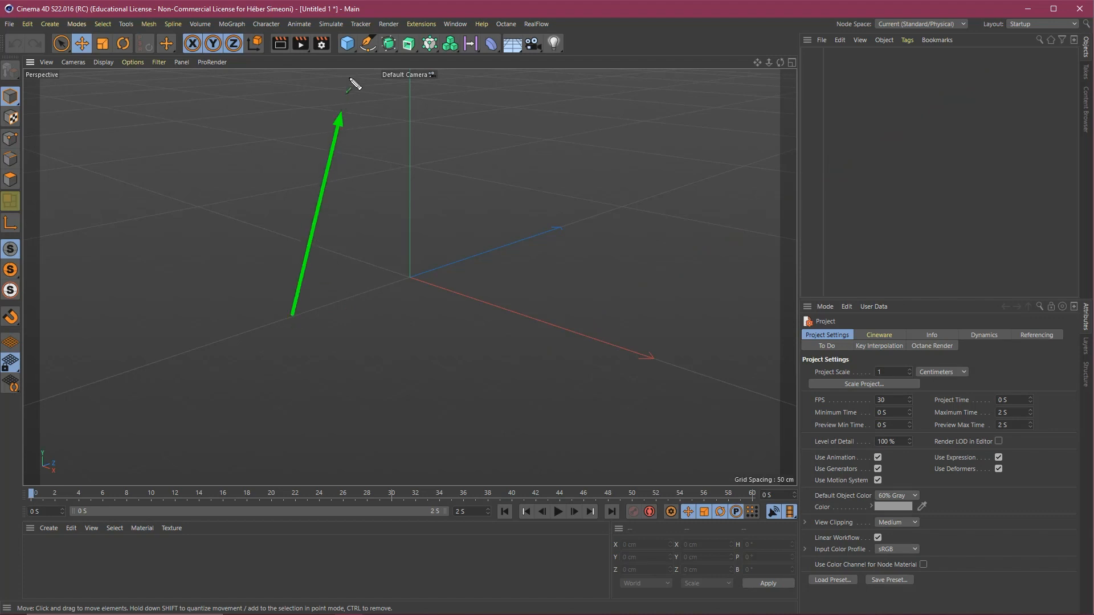
left_click(348, 44)
scroll(424, 253, "down", 2)
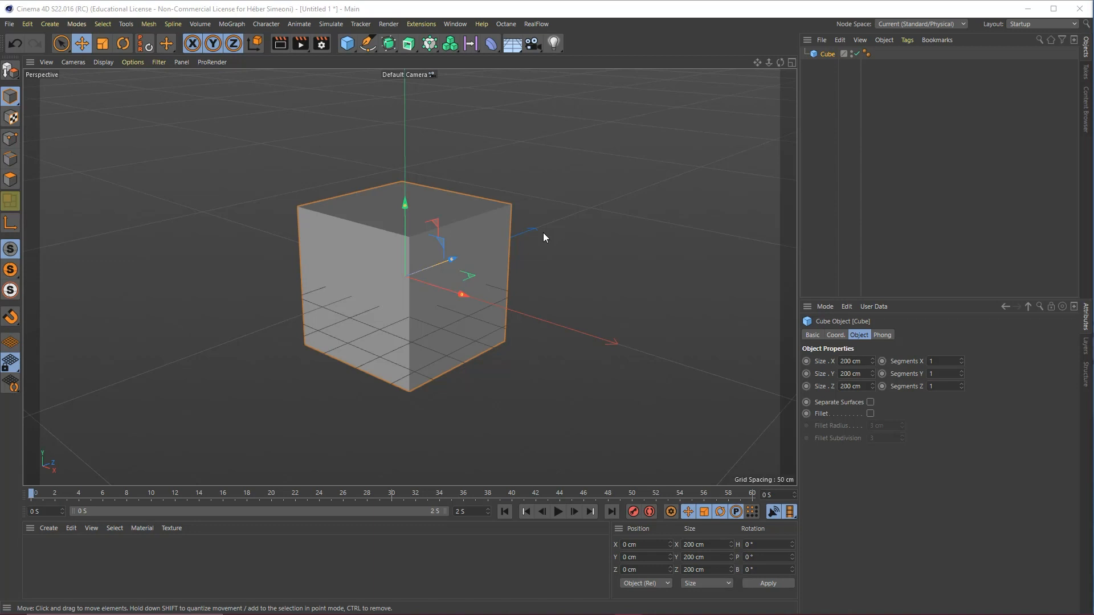
key("ctrl+2")
Step: Add a null object to the scene alongside the cube
mouse_move(613, 150)
left_mouse_down()
mouse_move(495, 209)
mouse_move(842, 68)
mouse_move(829, 64)
left_mouse_up()
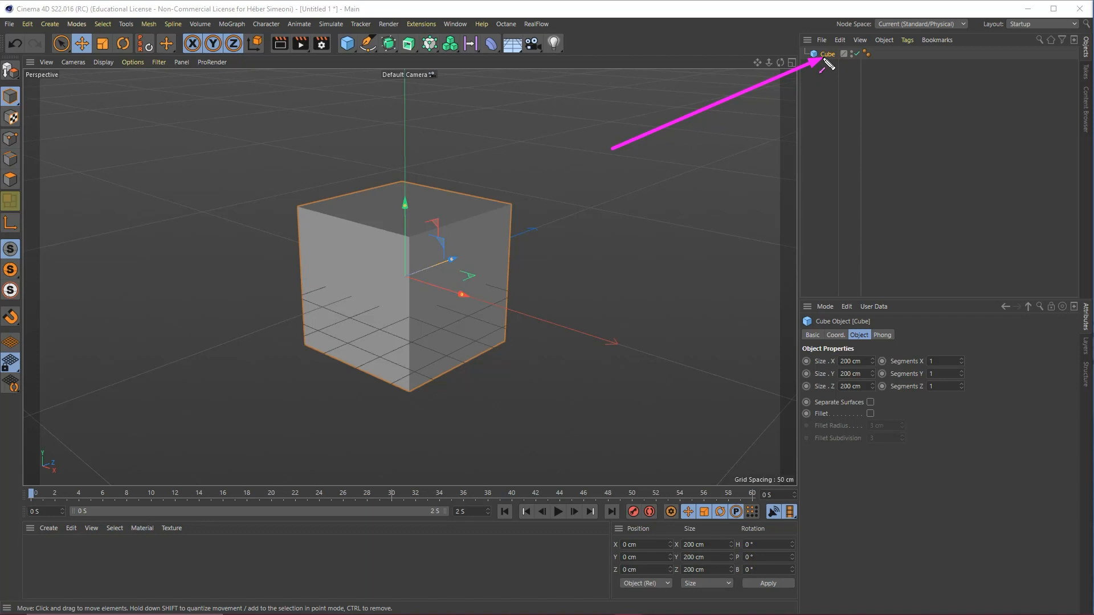
mouse_move(828, 64)
left_mouse_down()
mouse_move(530, 165)
mouse_move(606, 237)
mouse_move(828, 59)
mouse_move(719, 112)
mouse_move(426, 164)
mouse_move(350, 54)
left_mouse_up()
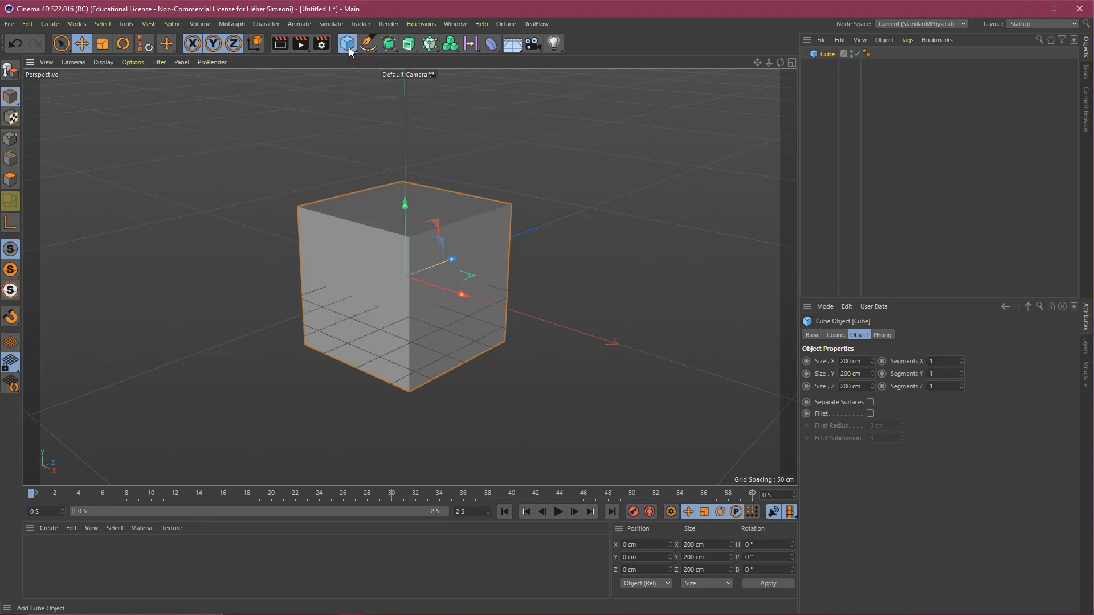
left_click(349, 50)
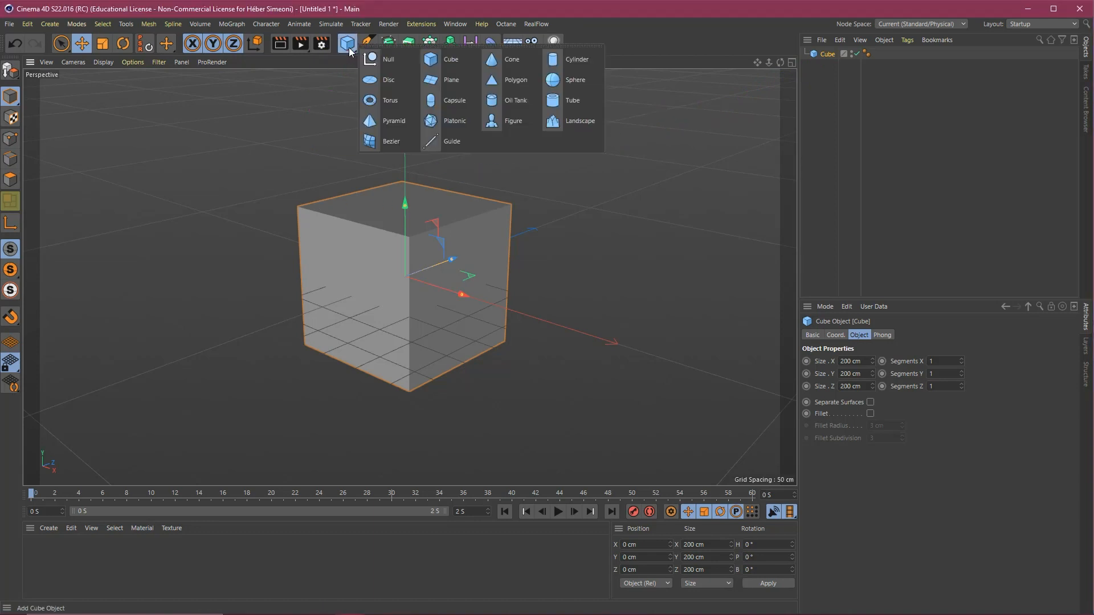
left_click(391, 59)
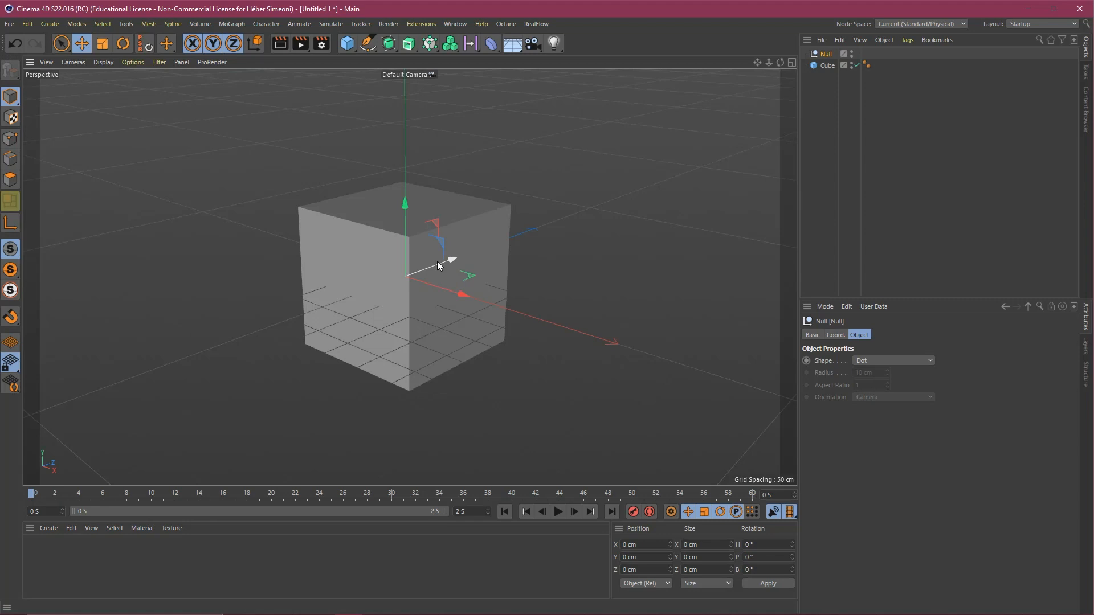
right_click_drag(426, 298, 432, 247, "alt")
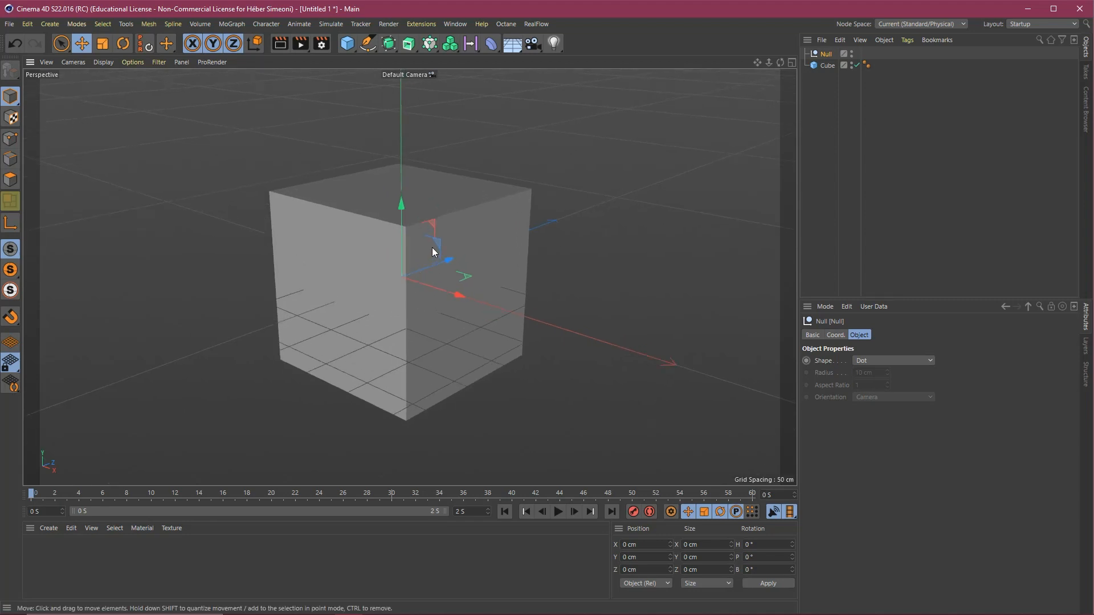
middle_click_drag(432, 247, 466, 239, "alt")
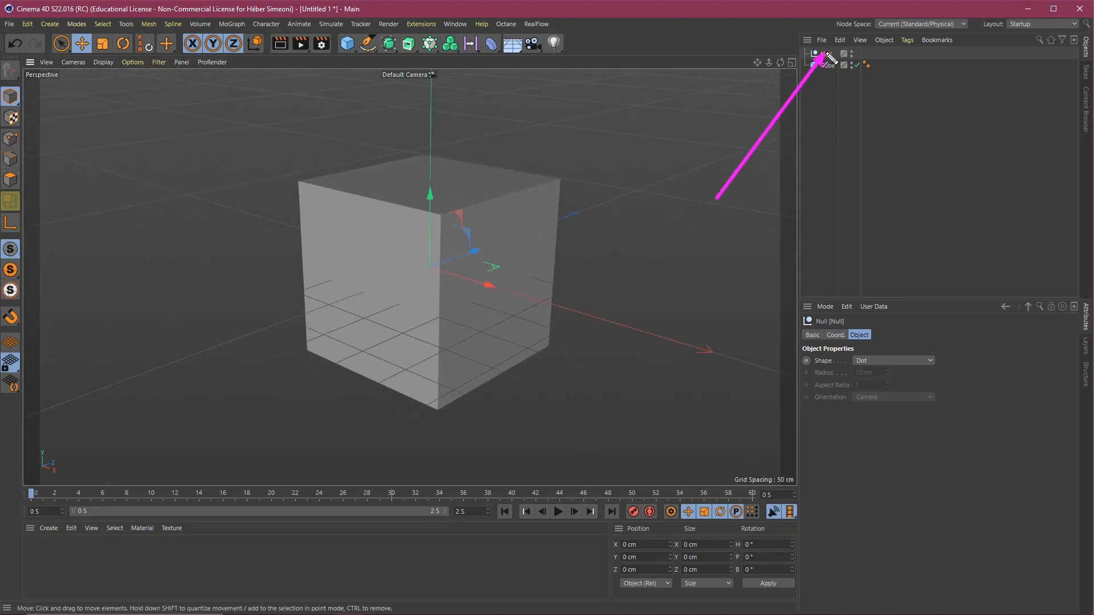
Step: Move the null down in the front view to the cube's base, at about -100 cm in Y
middle_click(522, 258)
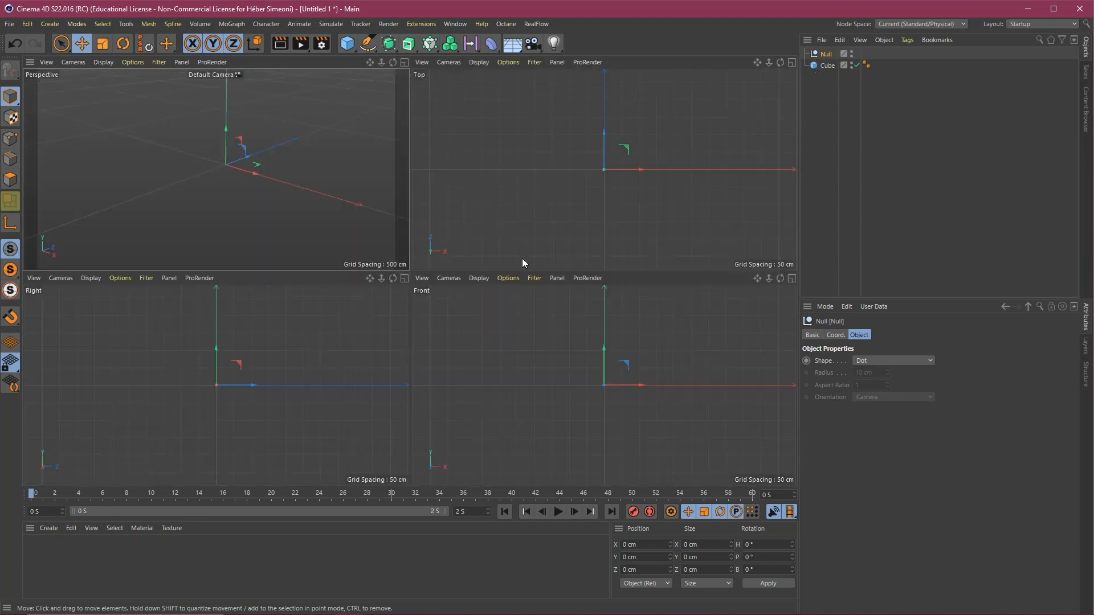
scroll(612, 383, "up", 2)
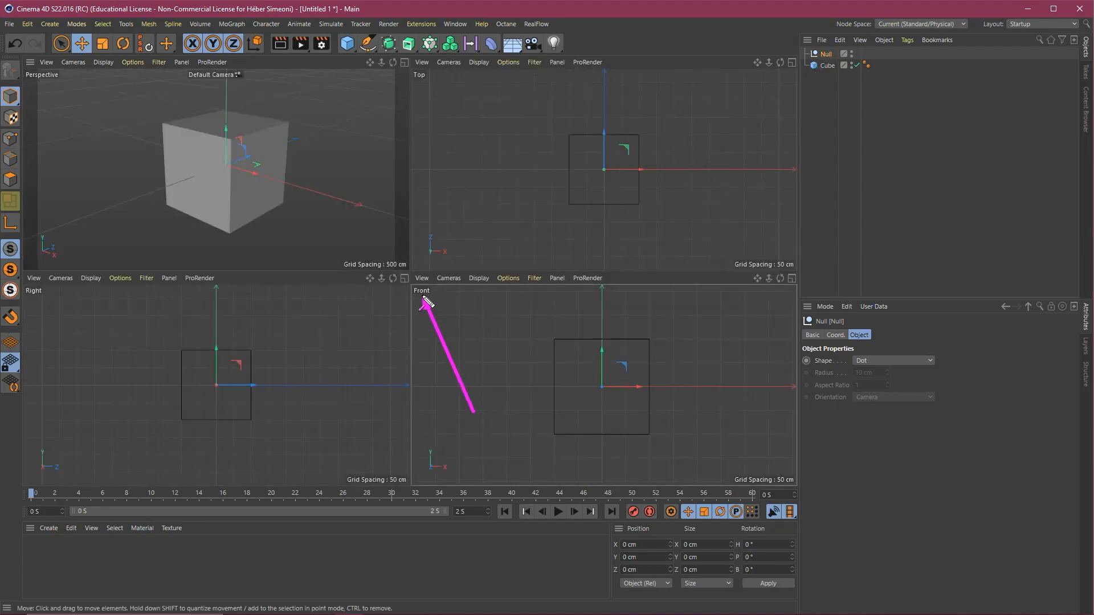
left_click_drag(424, 297, 827, 58)
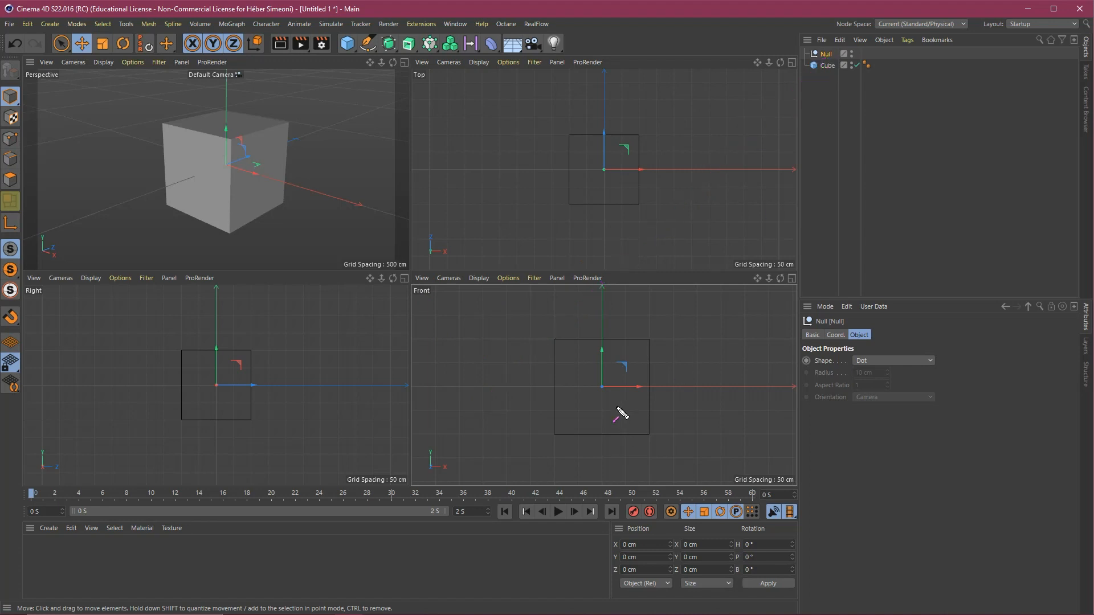
mouse_move(347, 394)
left_mouse_down()
mouse_move(135, 155)
mouse_move(89, 51)
left_mouse_up()
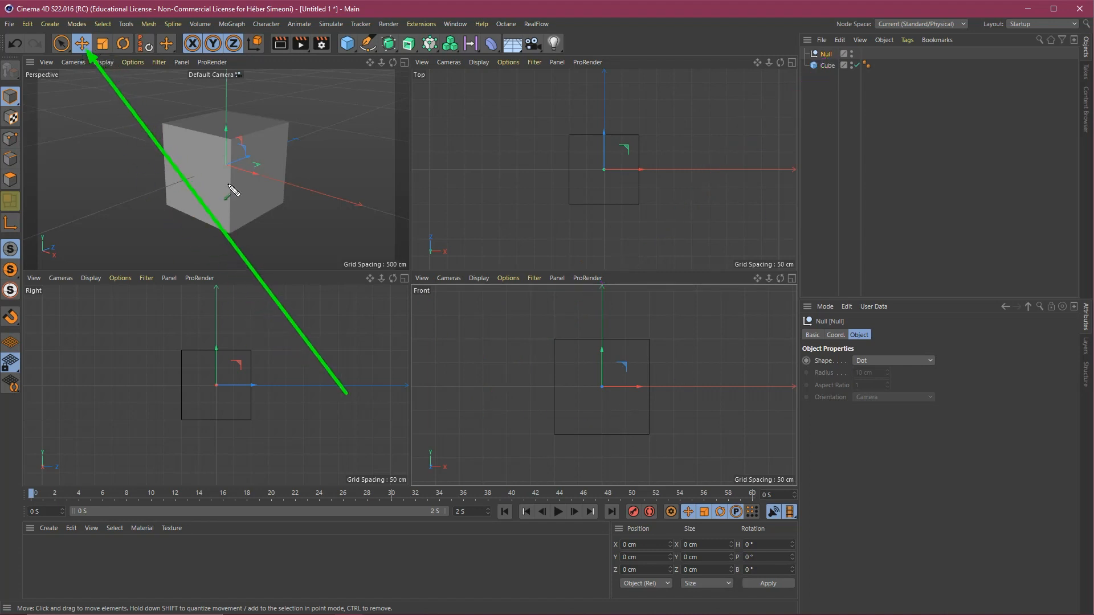
mouse_move(722, 151)
left_mouse_down()
mouse_move(630, 267)
mouse_move(606, 348)
left_mouse_up()
middle_click(618, 372)
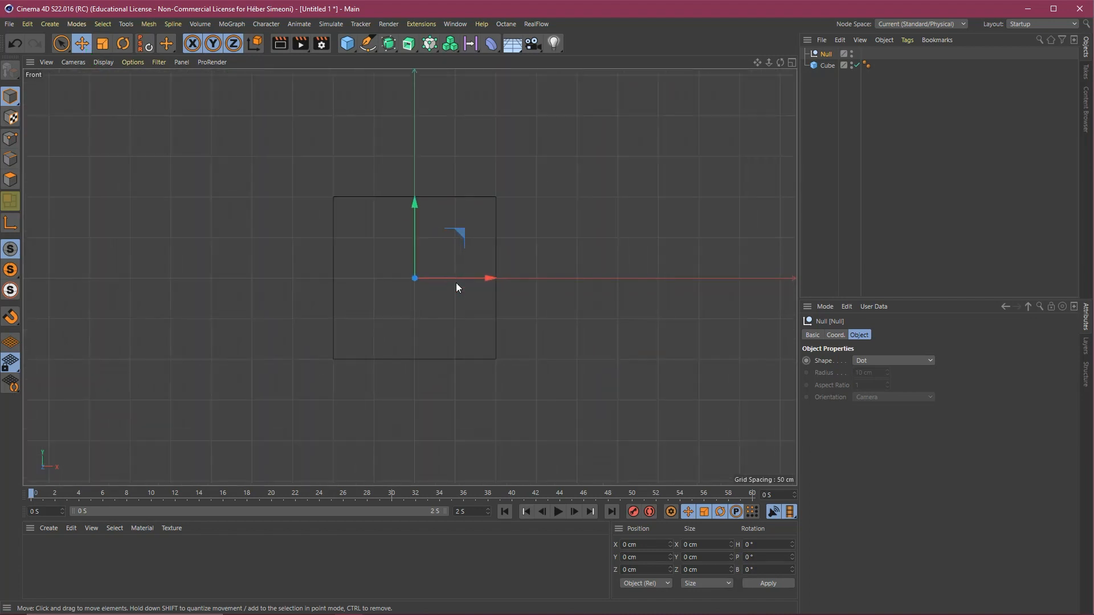
left_click_drag(445, 235, 435, 309)
mouse_move(582, 198)
left_mouse_down()
mouse_move(464, 381)
mouse_move(500, 380)
mouse_move(370, 381)
mouse_move(516, 381)
left_mouse_up()
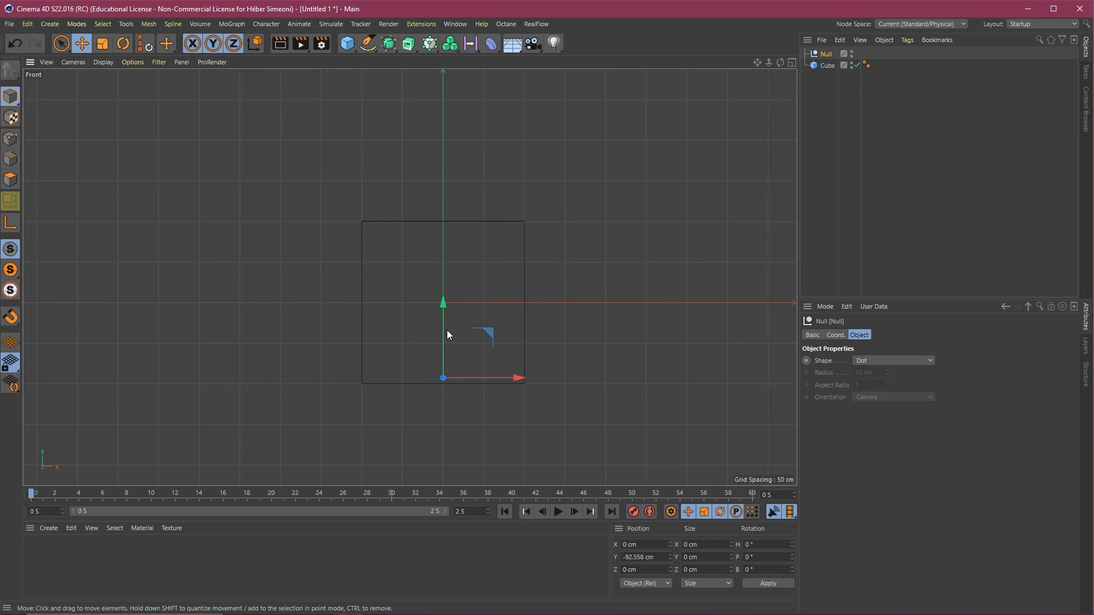
left_click_drag(447, 329, 440, 331)
Step: Change the null's display shape to Circle
middle_click(272, 185)
left_click_drag(426, 264, 424, 199, "alt")
left_click_drag(459, 371, 439, 315, "alt")
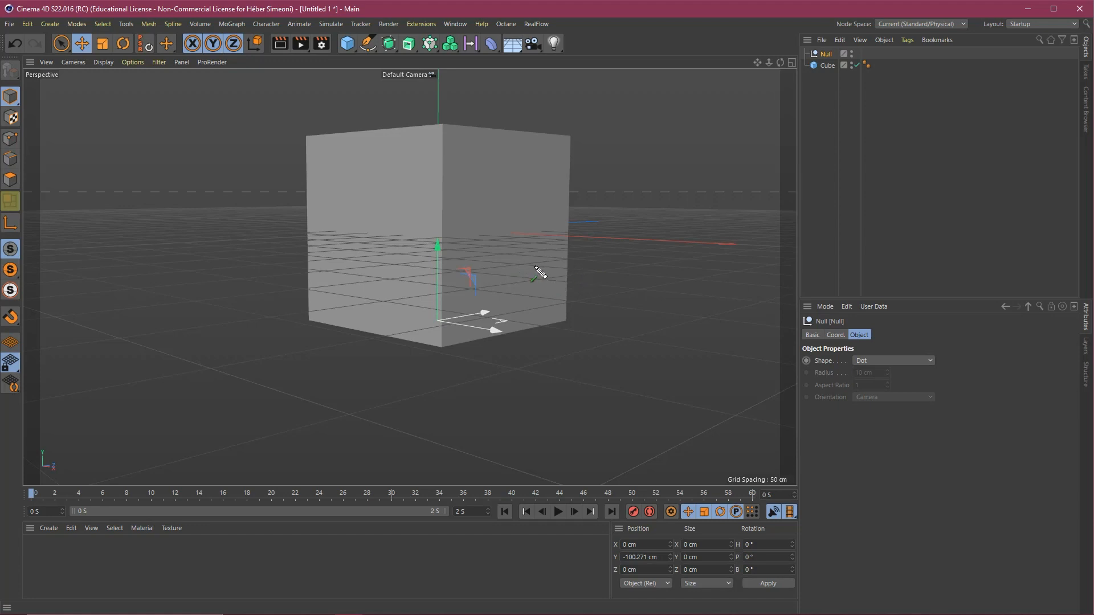
mouse_move(633, 281)
left_mouse_down()
mouse_move(814, 92)
mouse_move(824, 57)
mouse_move(1008, 195)
mouse_move(1084, 311)
mouse_move(861, 321)
mouse_move(859, 335)
left_mouse_up()
left_click_drag(890, 194, 834, 370)
left_click(866, 360)
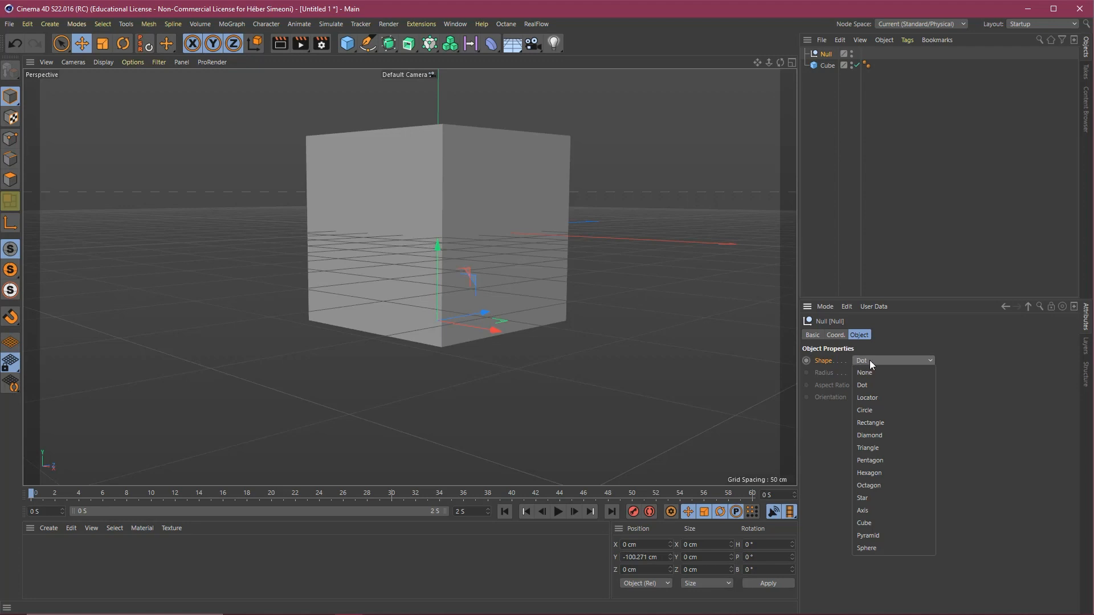
left_click(864, 410)
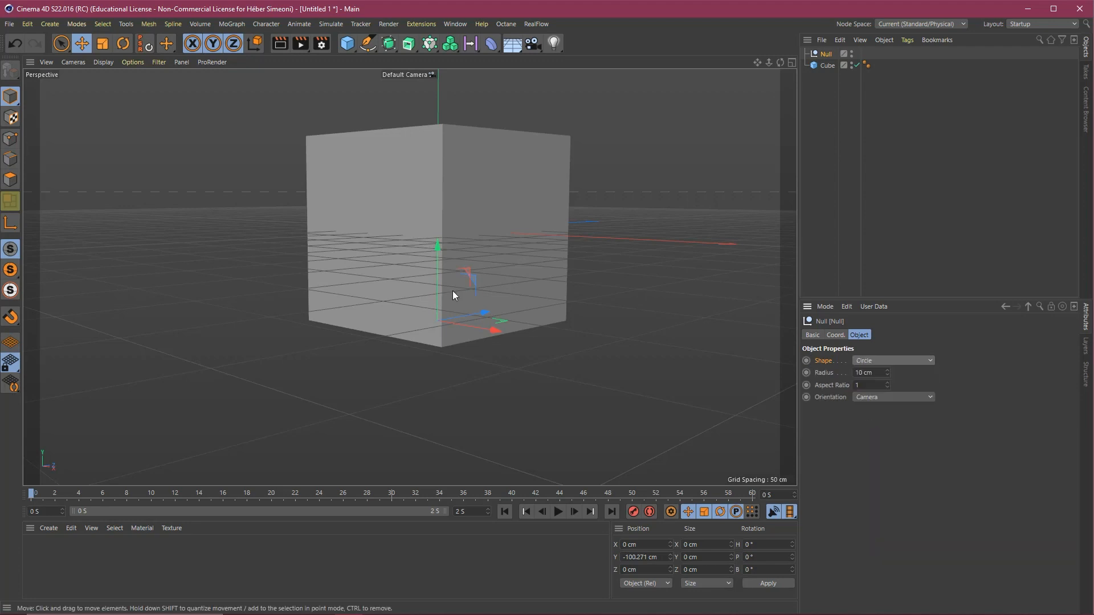
Step: Set the null's circle radius to 50 cm
left_click_drag(453, 291, 452, 238, "alt")
right_click_drag(426, 363, 477, 342, "alt")
left_click_drag(408, 275, 459, 276, "alt")
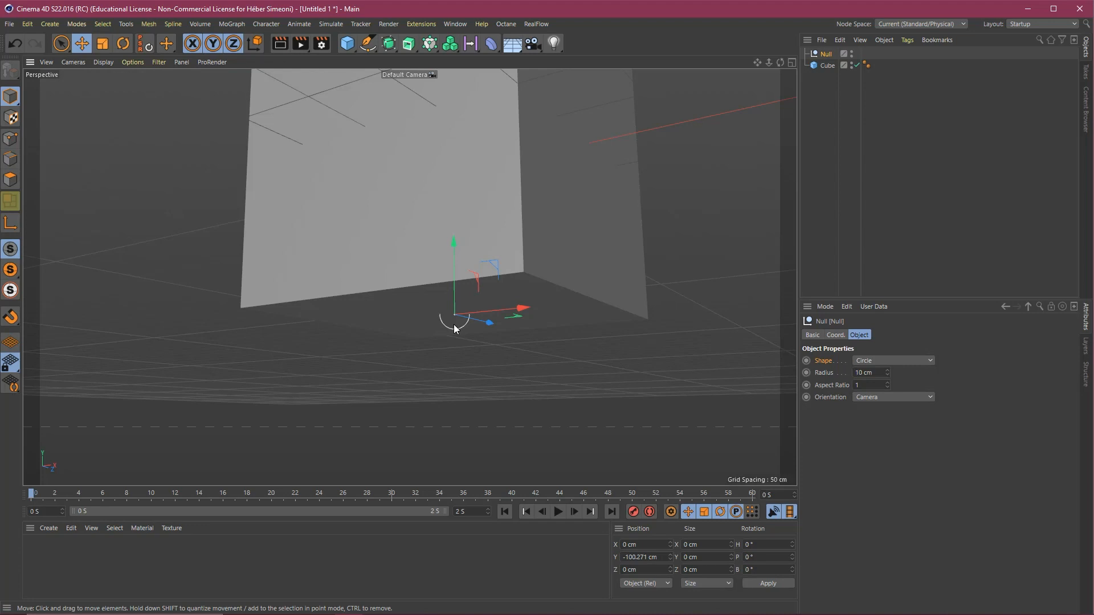
mouse_move(417, 396)
left_mouse_down()
mouse_move(456, 329)
mouse_move(858, 334)
mouse_move(829, 381)
mouse_move(874, 373)
mouse_move(830, 374)
left_mouse_up()
key("Escape")
type("50")
key("Return")
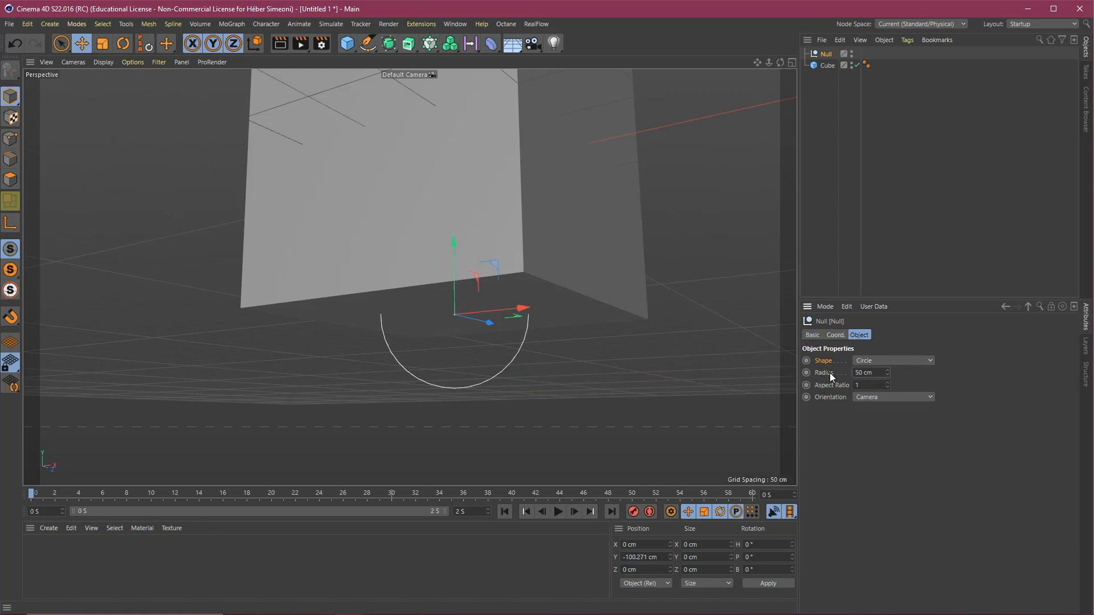
Step: Make the cube a child of the null in the object hierarchy
right_click_drag(443, 282, 415, 281, "alt")
left_click_drag(415, 282, 456, 225, "alt")
left_click_drag(465, 371, 486, 327, "alt")
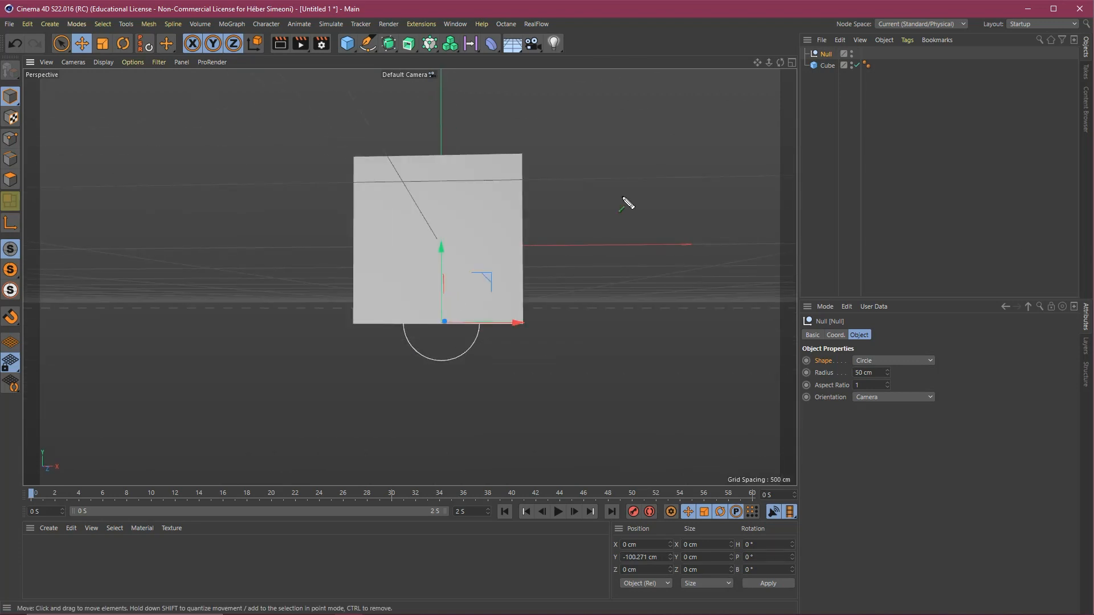
key("y")
mouse_move(745, 168)
left_mouse_down()
mouse_move(528, 234)
mouse_move(647, 107)
mouse_move(832, 71)
mouse_move(1070, 57)
mouse_move(821, 73)
mouse_move(826, 54)
left_mouse_up()
key("Escape")
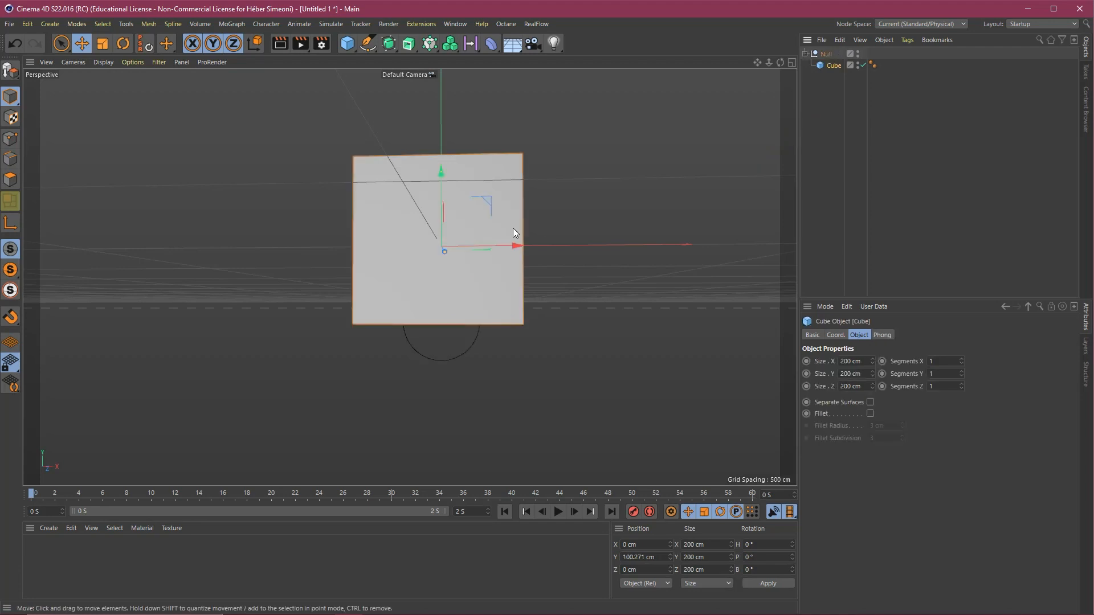
scroll(513, 228, "down", 2)
left_click_drag(513, 229, 472, 302, "alt")
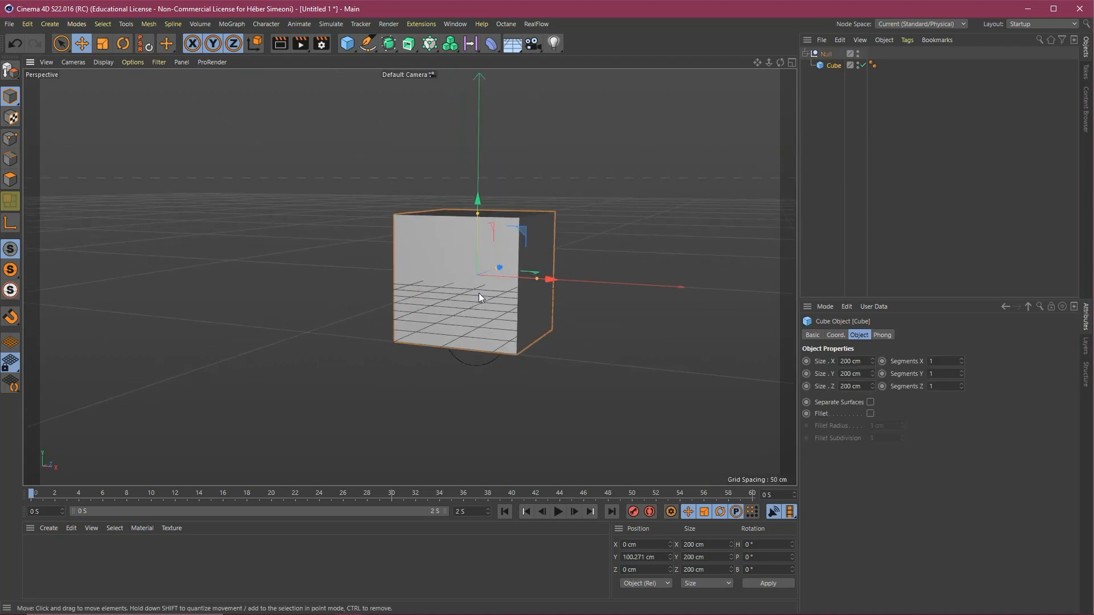
Step: Try transforming the null together with its child cube using the Move, Rotate and Scale tools
middle_click_drag(479, 293, 491, 258, "alt")
left_click_drag(858, 233, 831, 86)
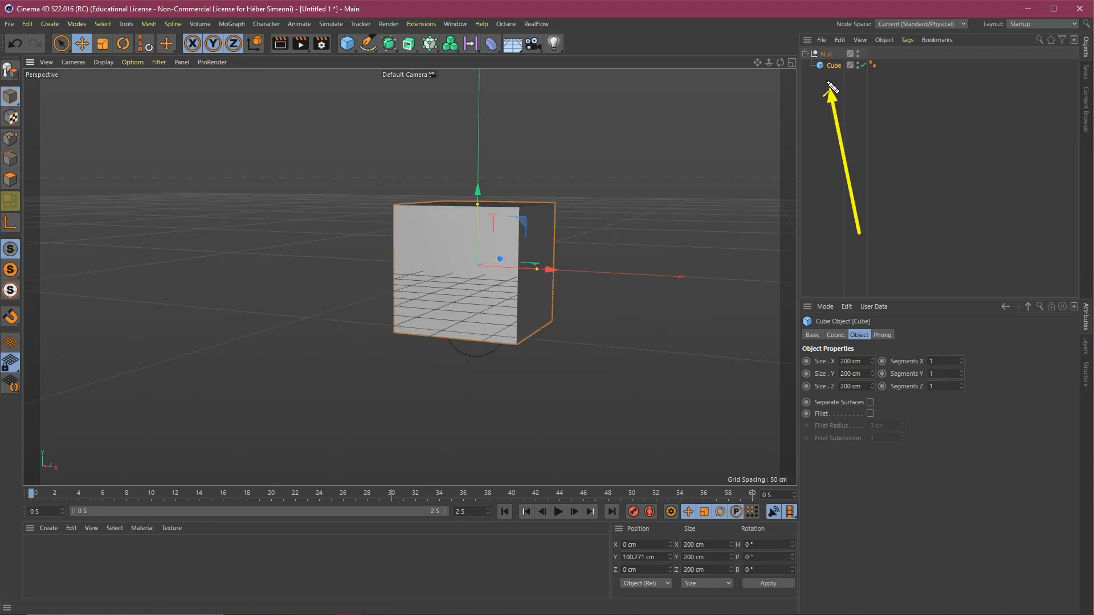
left_click(826, 53)
mouse_move(479, 246)
left_mouse_down()
mouse_move(476, 163)
mouse_move(466, 213)
mouse_move(487, 245)
left_mouse_up()
key("r")
left_click_drag(483, 316, 510, 295)
key("t")
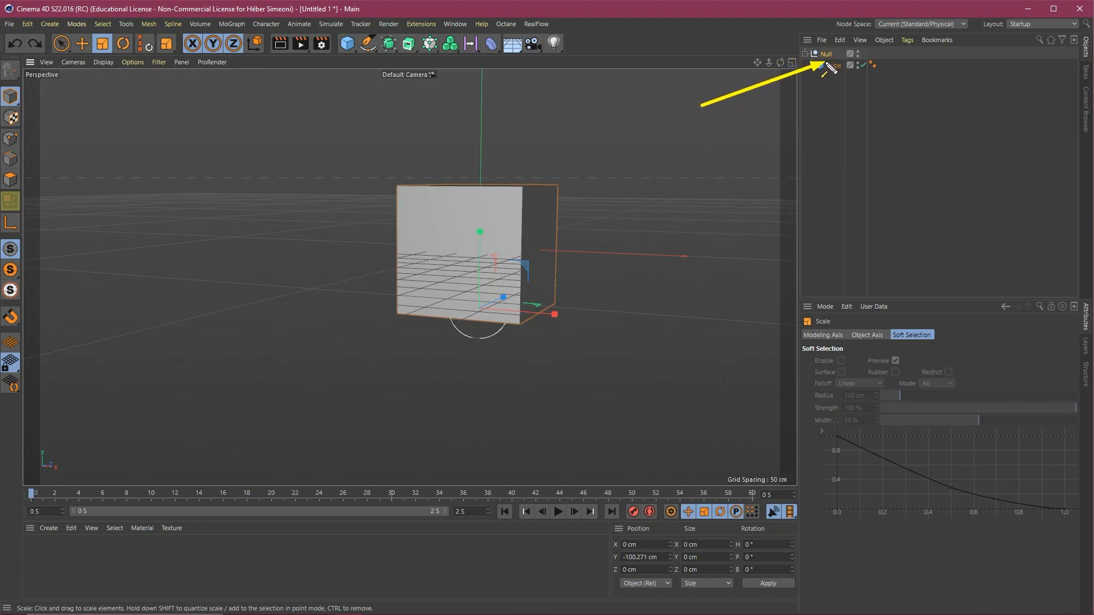
key("Escape")
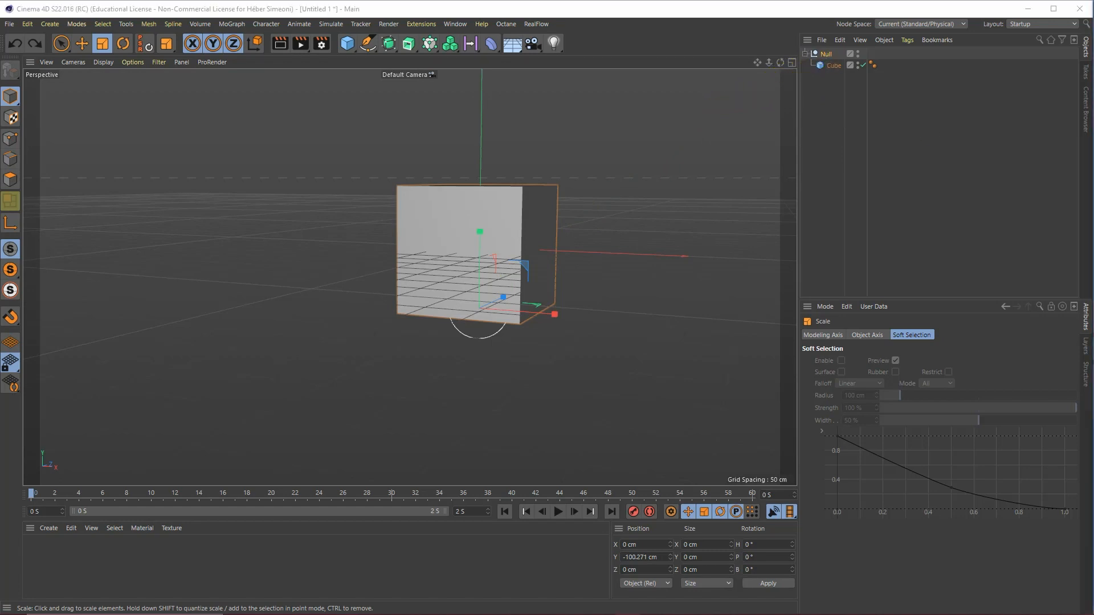
Step: Clear the selection and select the null by its circle below the cube in the viewport
left_click(576, 220)
middle_click_drag(487, 248, 458, 284, "alt")
left_click(467, 265)
left_click(831, 131)
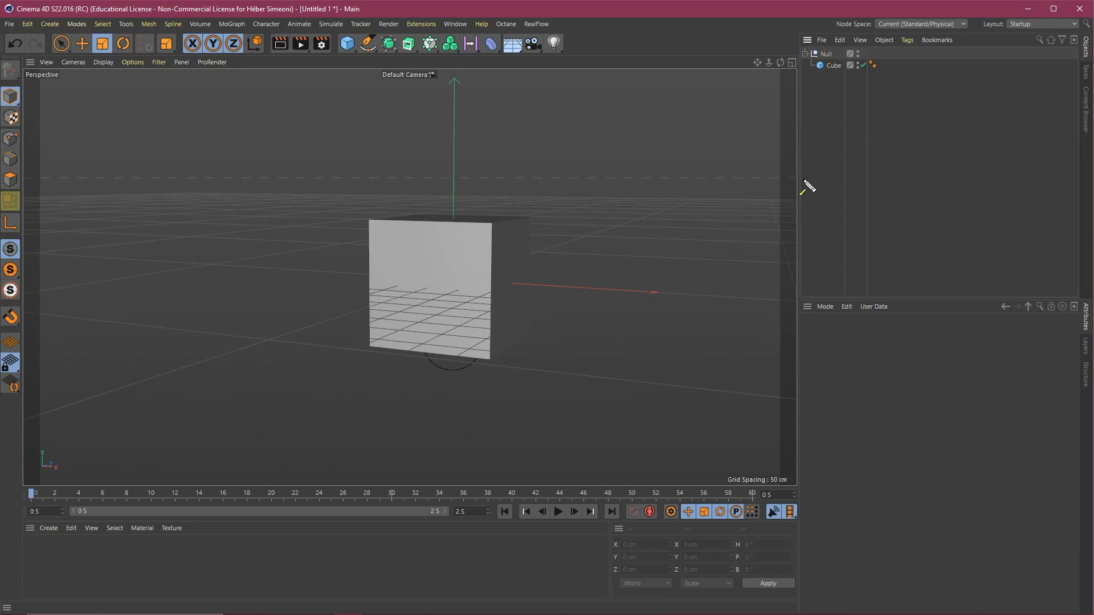
mouse_move(721, 224)
left_mouse_down()
mouse_move(815, 68)
mouse_move(830, 69)
mouse_move(454, 378)
mouse_move(631, 236)
mouse_move(826, 54)
left_mouse_up()
left_click(826, 53)
mouse_move(747, 174)
left_mouse_down()
mouse_move(824, 56)
mouse_move(480, 310)
mouse_move(454, 370)
left_mouse_up()
left_click(455, 372)
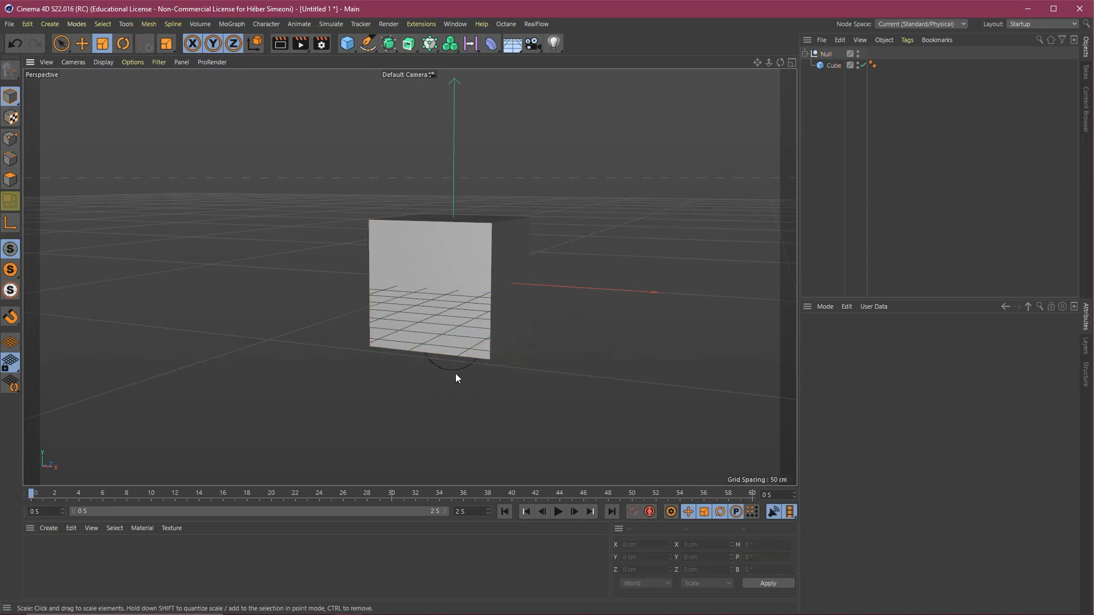
left_click(454, 370)
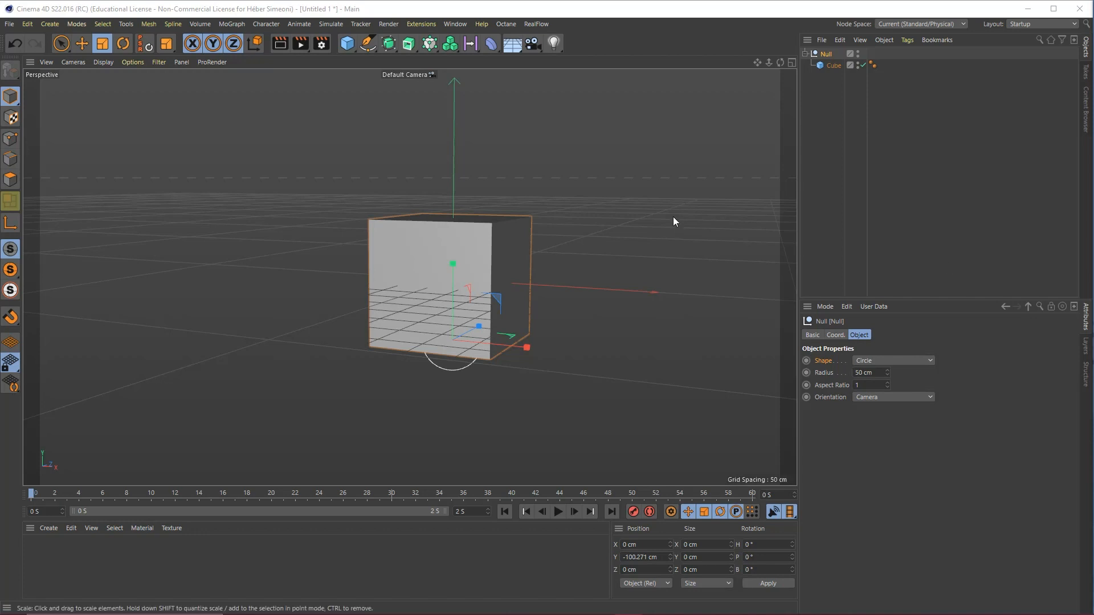
Step: Set the current animation time to frame 10
middle_click_drag(474, 270, 475, 282, "alt")
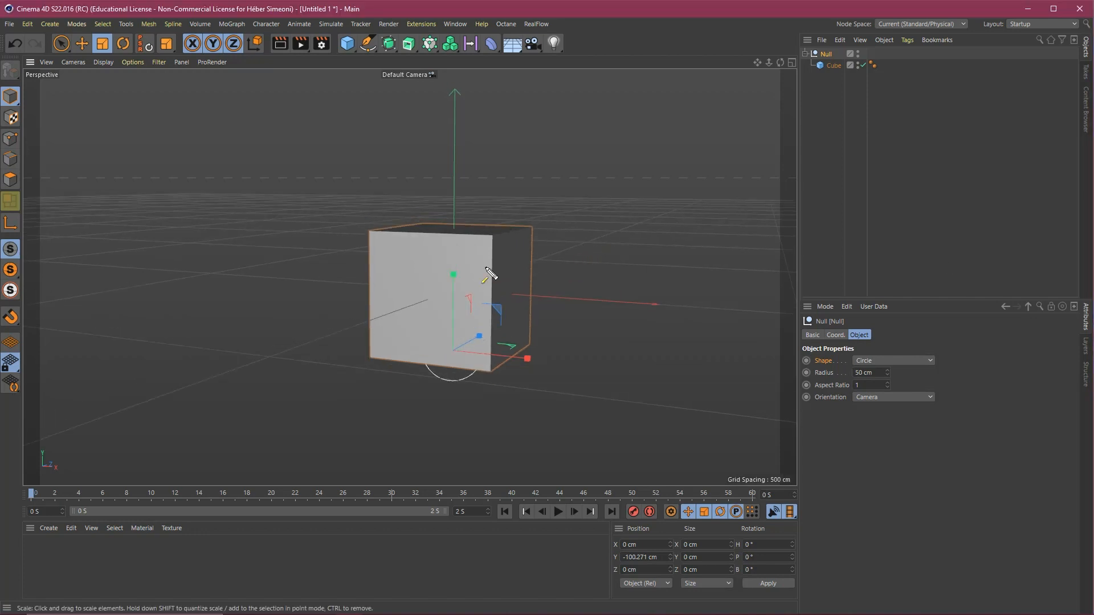
mouse_move(395, 220)
left_mouse_down()
mouse_move(37, 491)
mouse_move(149, 501)
left_mouse_up()
key("Escape")
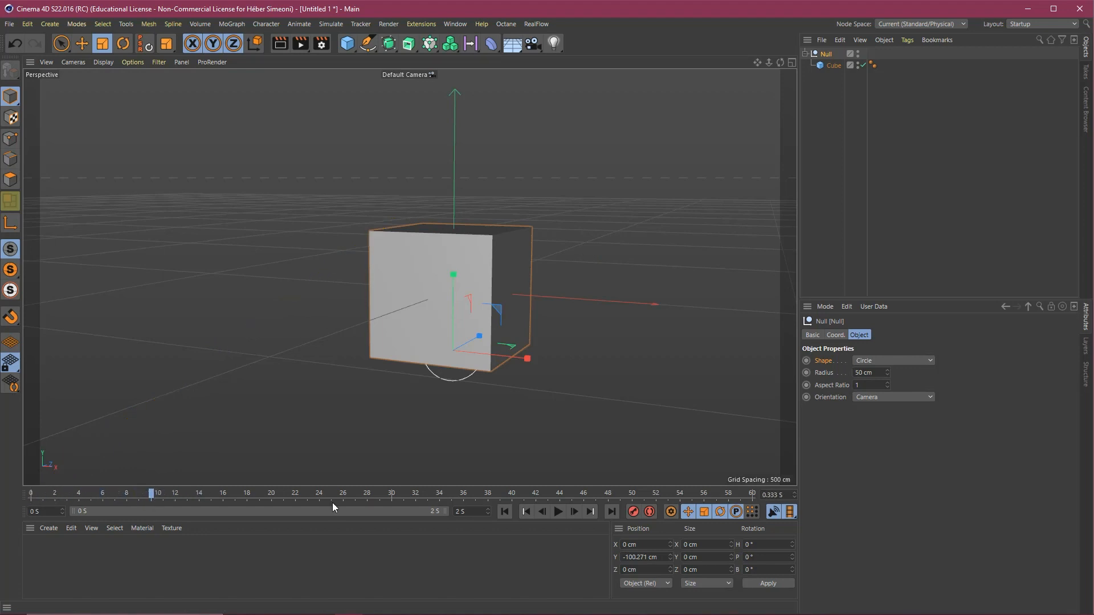
mouse_move(537, 326)
left_mouse_down()
mouse_move(469, 512)
mouse_move(397, 459)
mouse_move(161, 489)
mouse_move(165, 466)
mouse_move(161, 490)
left_mouse_up()
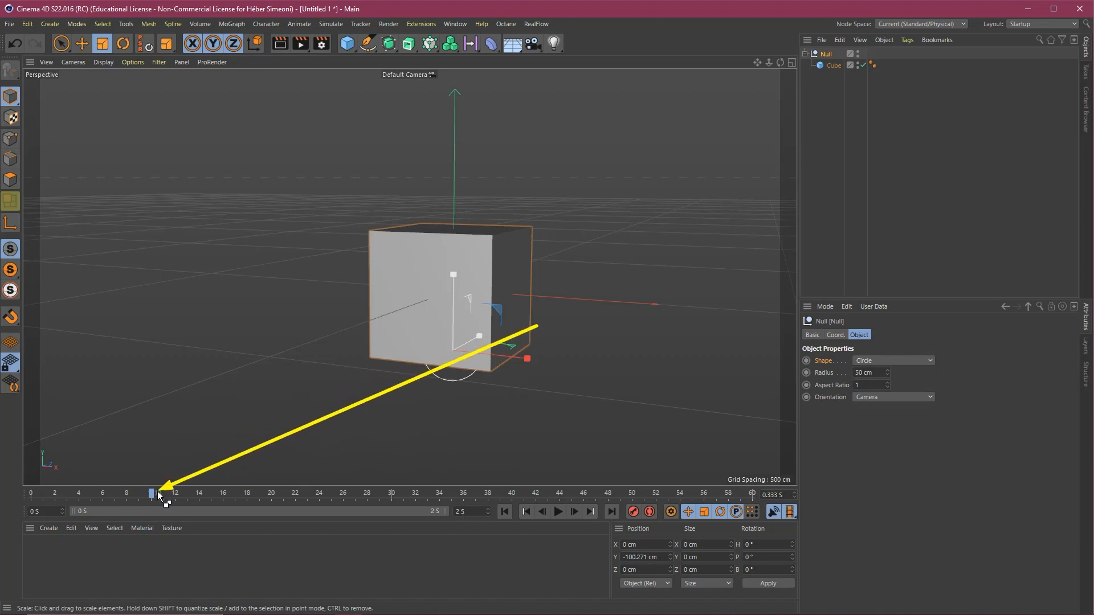
key("Escape")
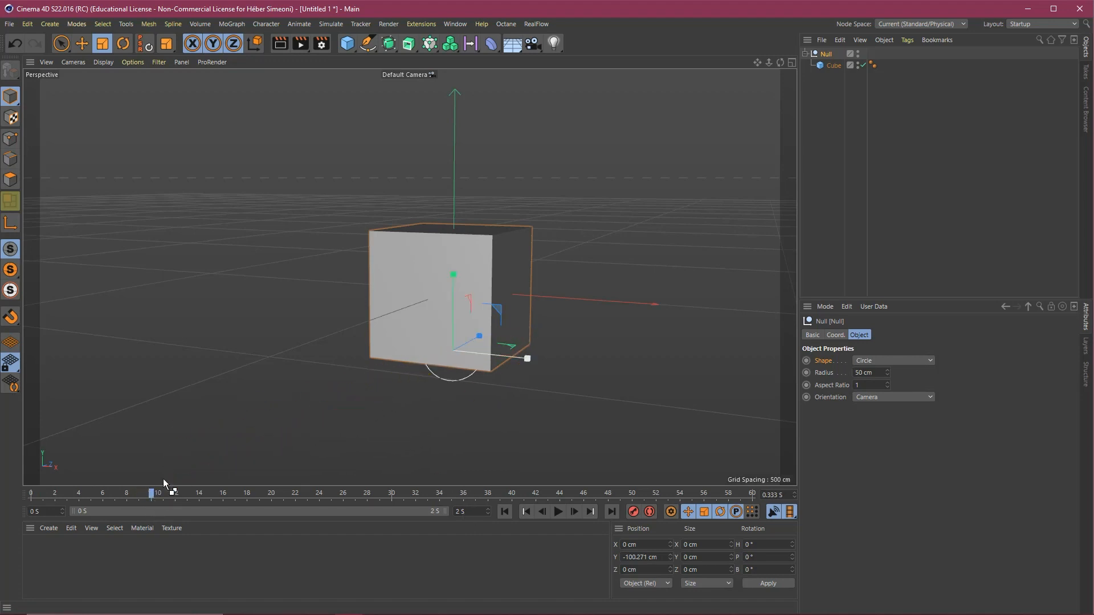
Step: In the null's coordinates, set the Y position to 0 cm and keyframe it at frame 10
mouse_move(206, 286)
left_mouse_down()
mouse_move(160, 492)
mouse_move(787, 132)
mouse_move(825, 51)
left_mouse_up()
key("Escape")
mouse_move(885, 85)
left_mouse_down()
mouse_move(842, 317)
mouse_move(1080, 312)
mouse_move(1073, 305)
left_mouse_up()
left_click_drag(1012, 273, 838, 337)
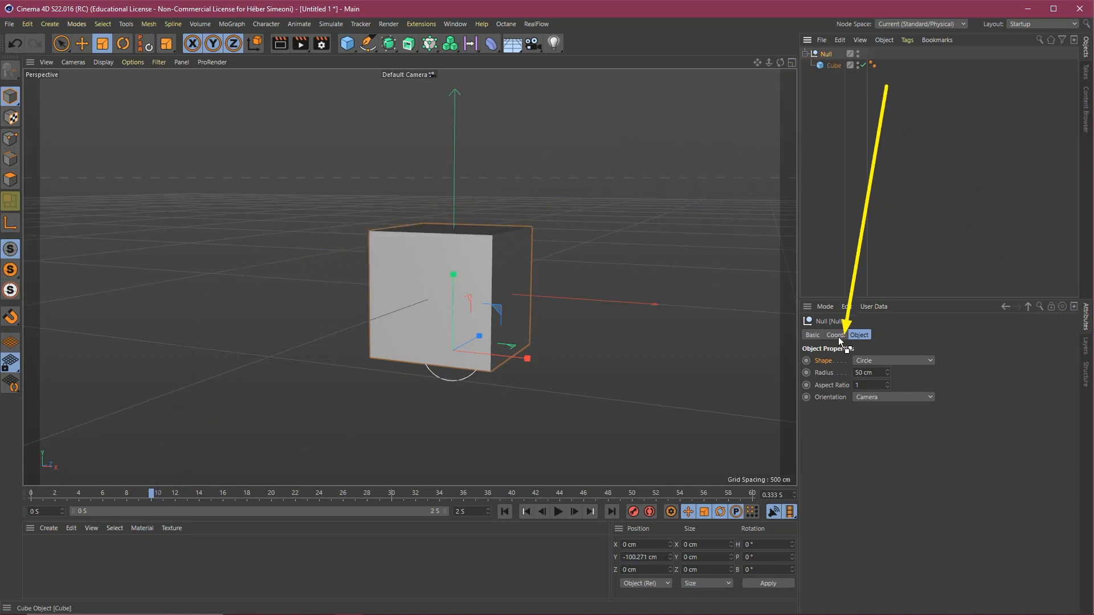
left_click(836, 337)
mouse_move(921, 190)
left_mouse_down()
mouse_move(832, 310)
mouse_move(827, 376)
mouse_move(810, 373)
left_mouse_up()
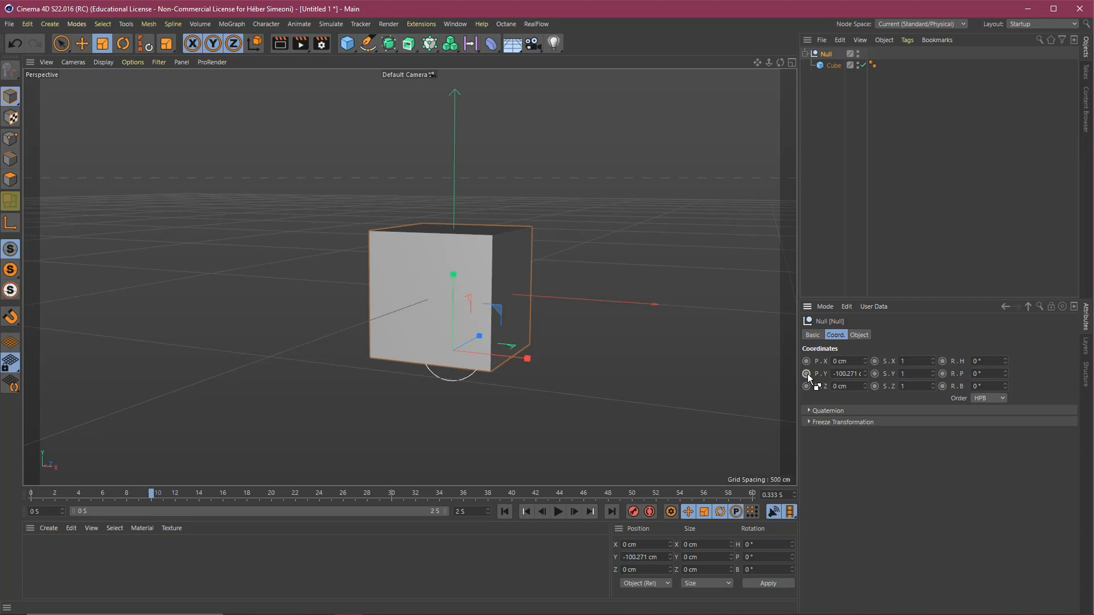
left_click(806, 373, "ctrl")
left_click_drag(929, 216, 847, 375)
type("0")
key("Return")
left_click_drag(875, 195, 809, 377)
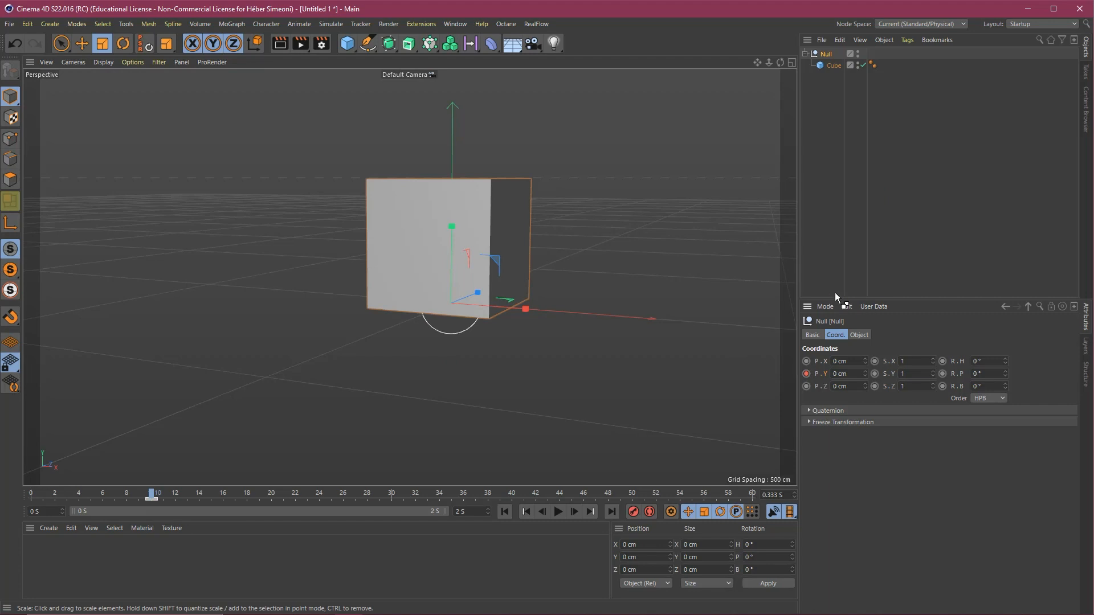
mouse_move(214, 230)
left_mouse_down()
mouse_move(175, 469)
mouse_move(152, 493)
mouse_move(491, 236)
mouse_move(445, 335)
mouse_move(746, 313)
mouse_move(834, 375)
left_mouse_up()
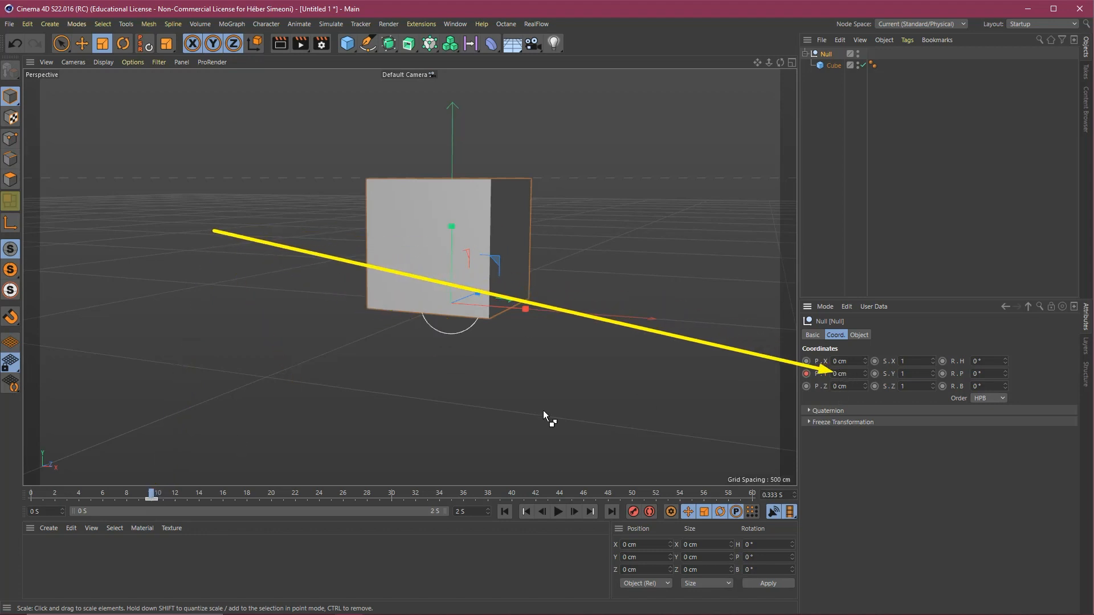
Step: Keyframe the null's 0 cm Y position at frames 25 and 40, and return to frame 25
left_click_drag(162, 494, 281, 496)
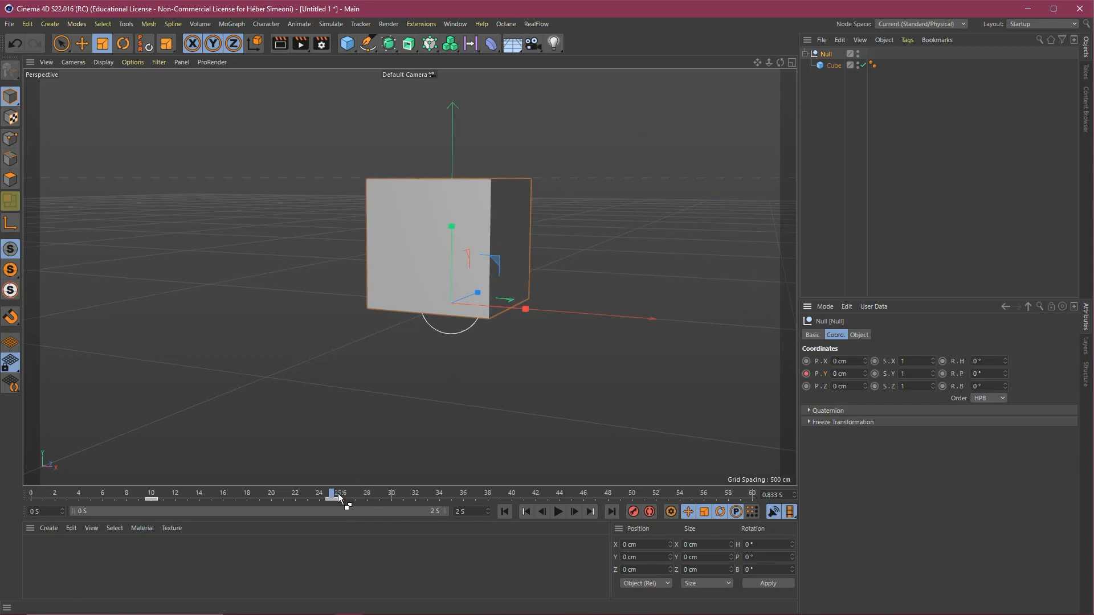
left_click_drag(338, 494, 487, 494)
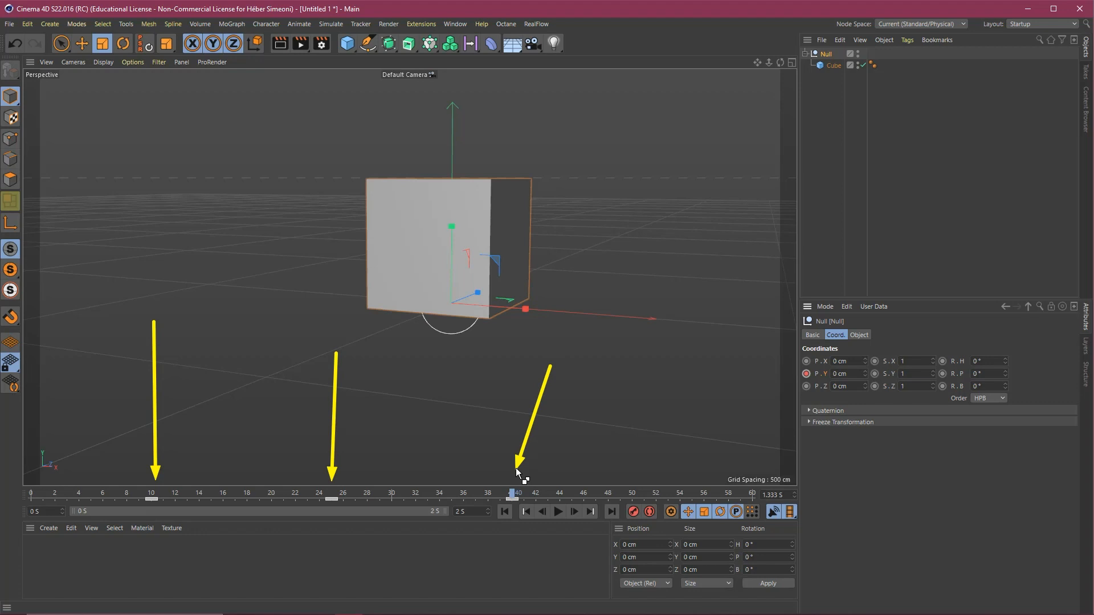
left_click_drag(510, 495, 430, 498)
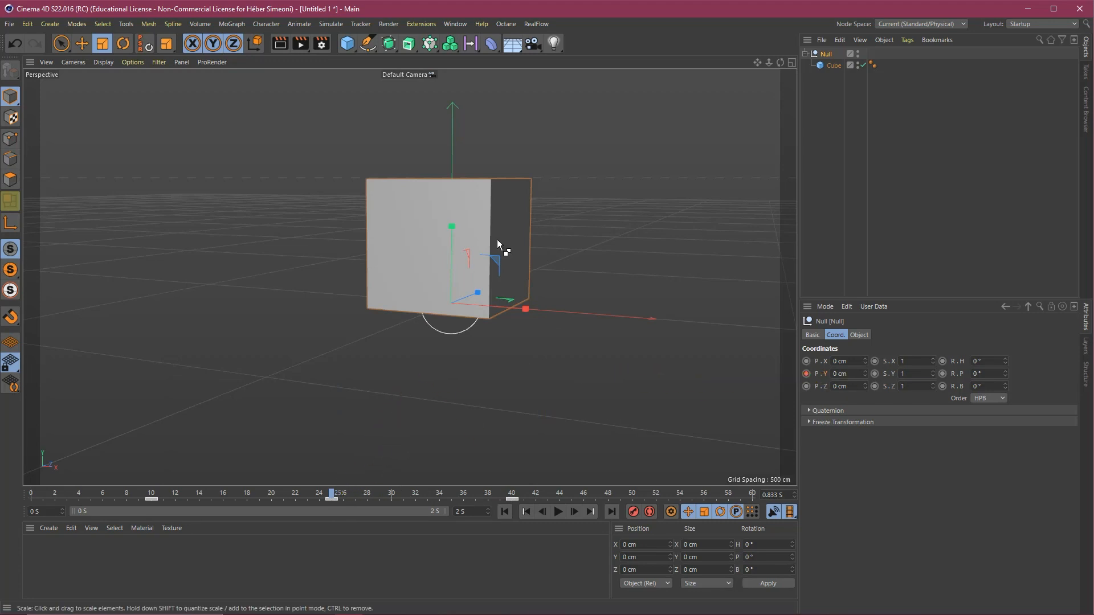
Step: Try raising the null along its Y axis with the Move tool, and undo the move
left_click(81, 44)
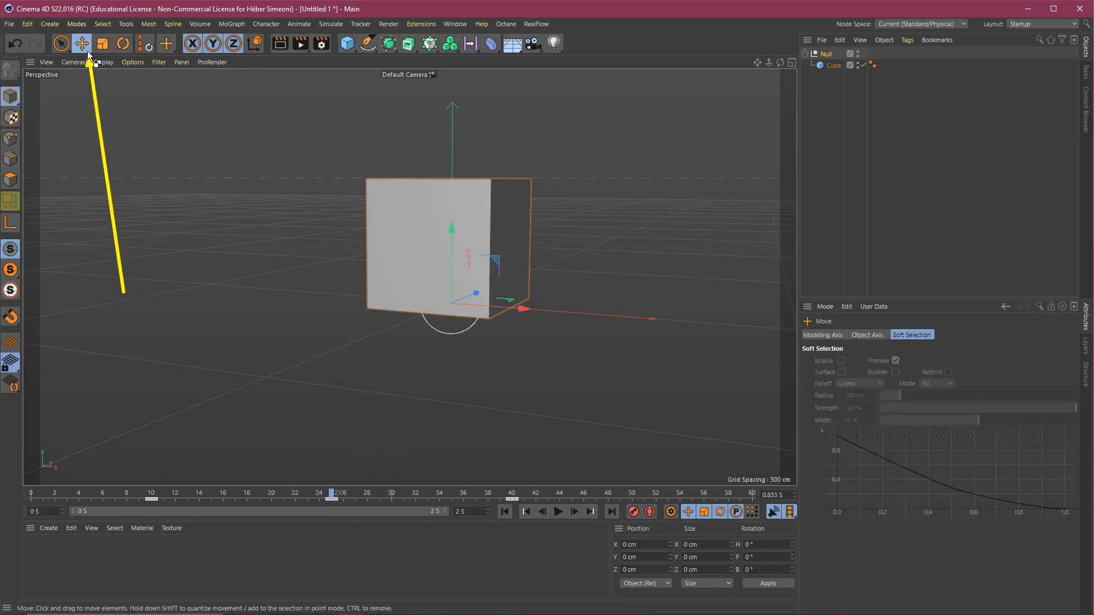
left_click_drag(451, 231, 452, 164)
key("ctrl+z")
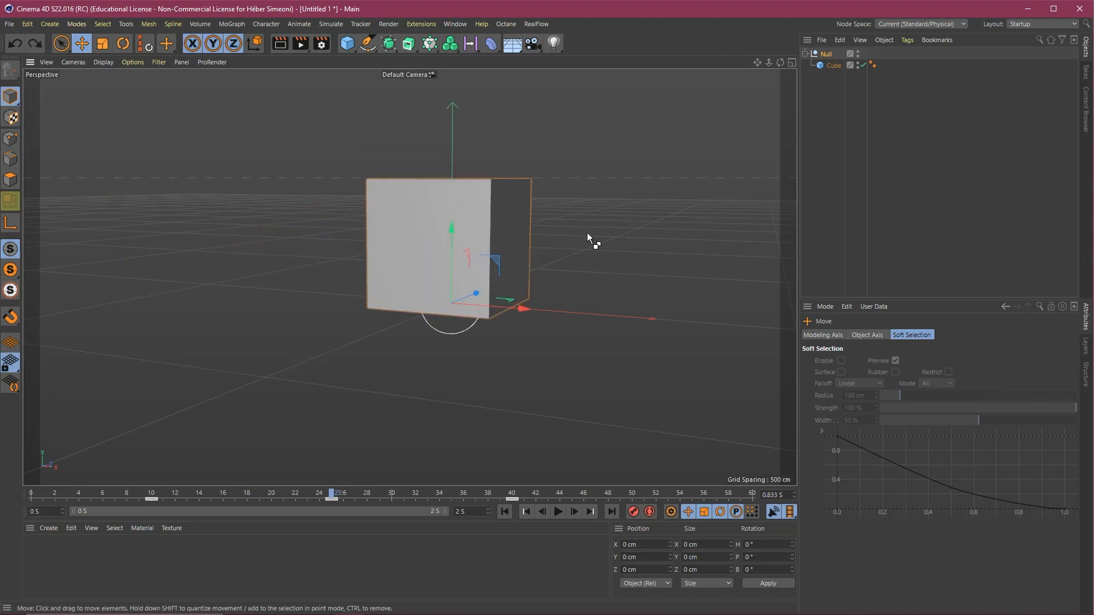
Step: Set the null's Y position to 250 cm and record it in the keyframe at frame 25
left_click(826, 53)
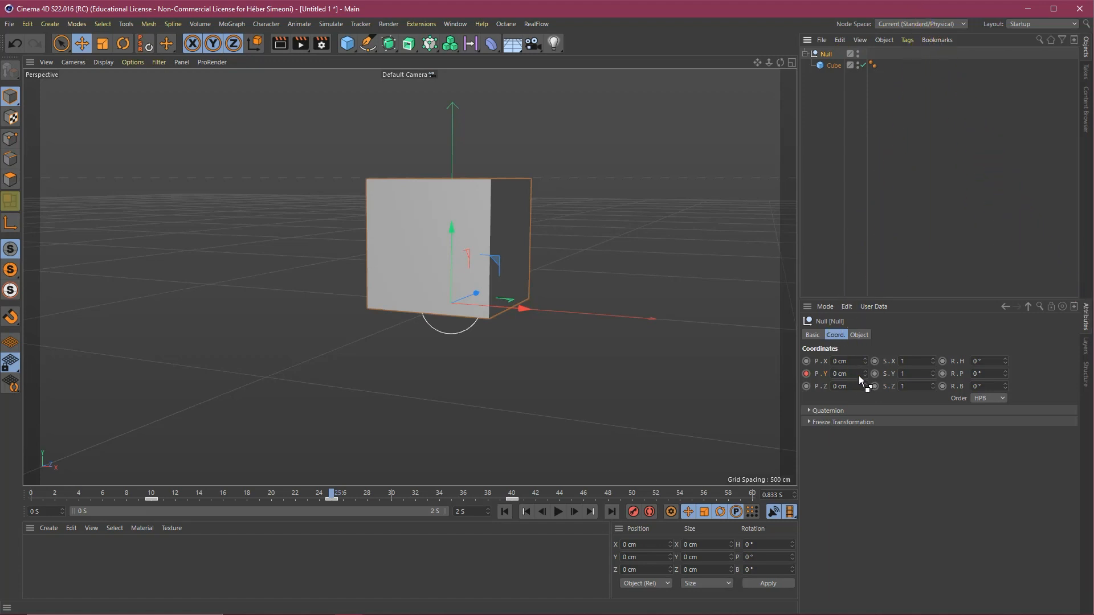
left_click_drag(864, 374, 865, 373)
type("250")
key("Return")
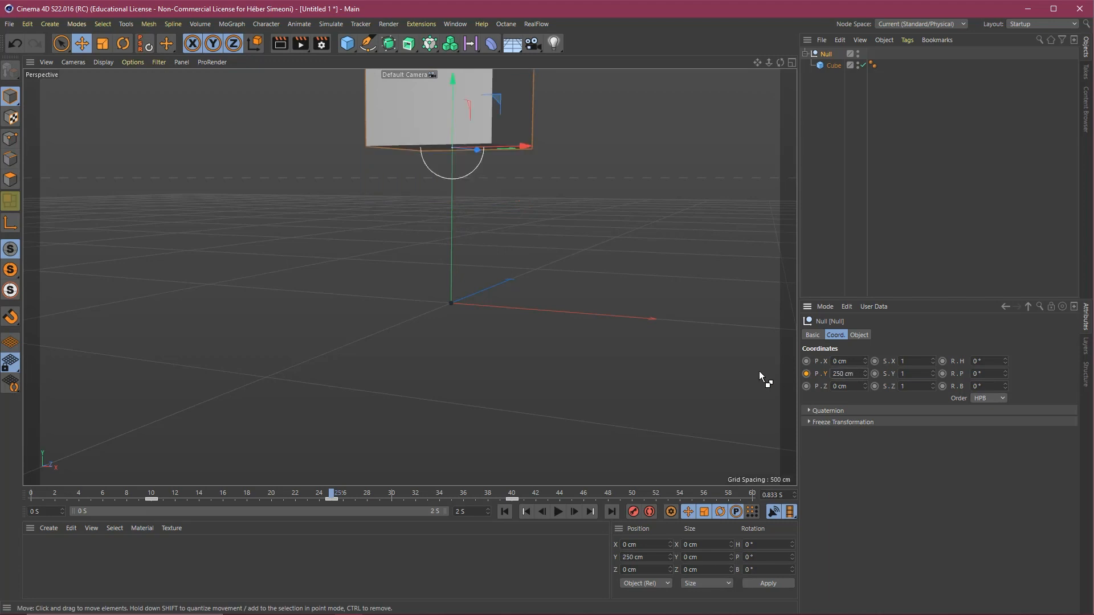
middle_click_drag(461, 223, 426, 295, "alt")
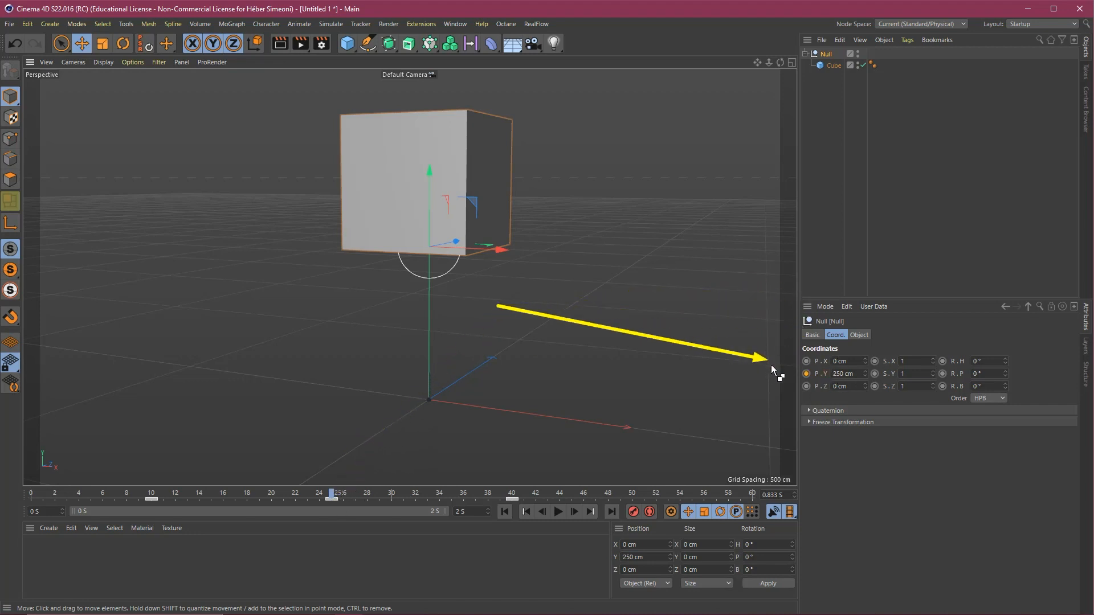
left_click(807, 374)
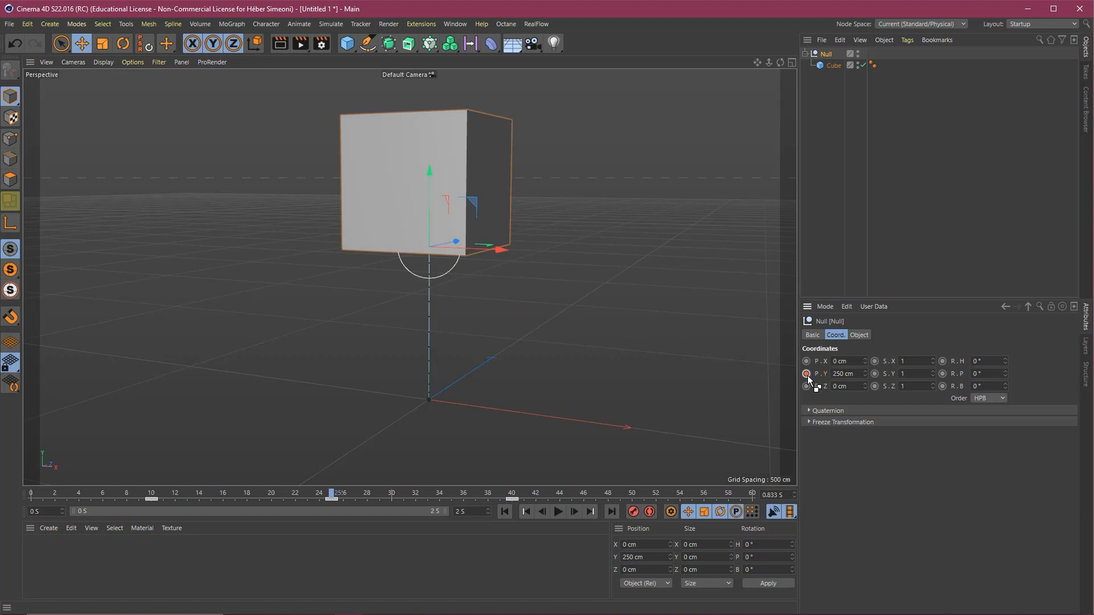
Step: Play the animation from the first frame, check the cube's jump from another angle, and stop playback
left_click_drag(149, 495, 20, 495)
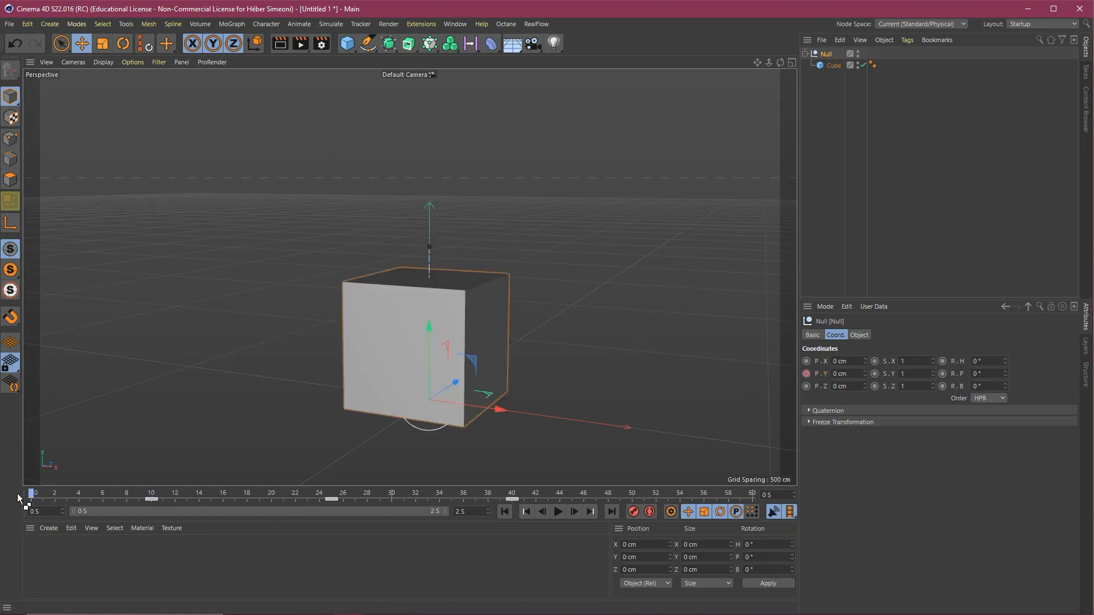
key("F8")
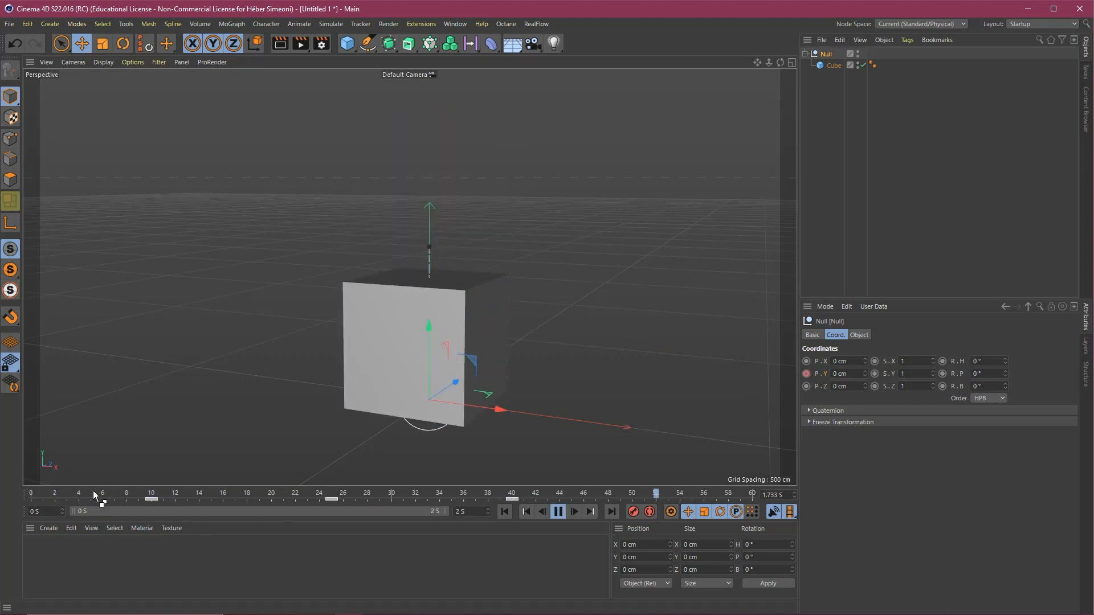
left_click(616, 271)
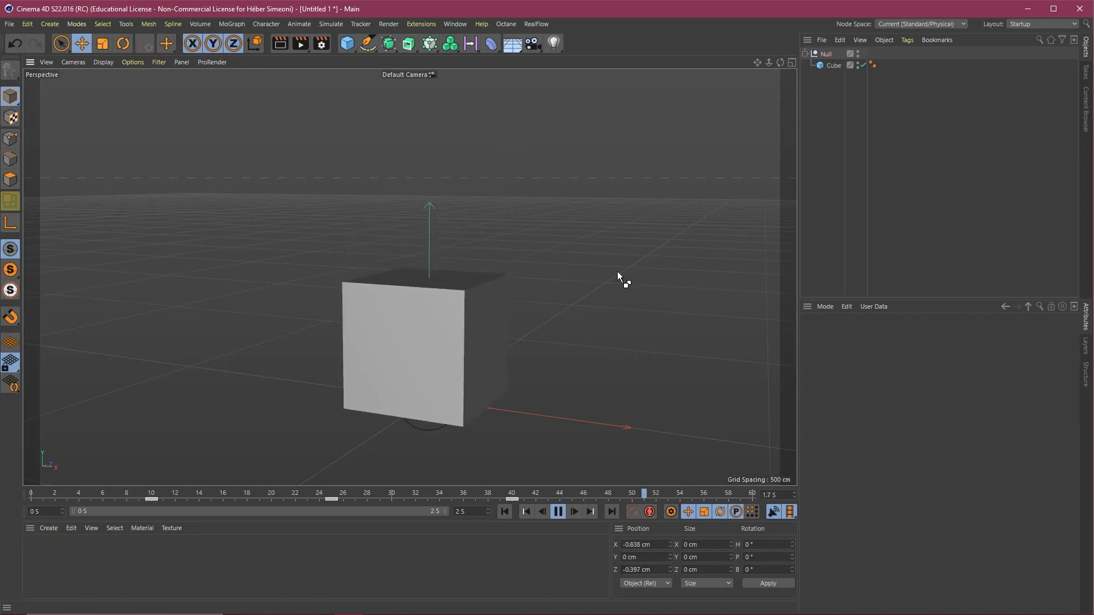
mouse_move(426, 320)
left_mouse_down("alt")
mouse_move(422, 269)
mouse_move(419, 317)
left_mouse_up("alt")
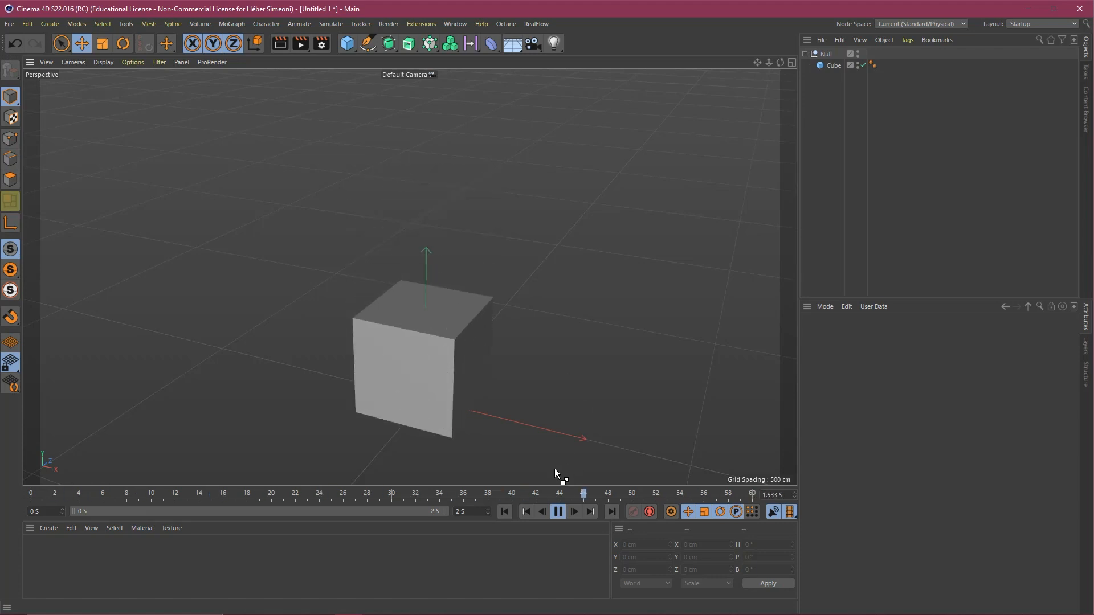
left_click(557, 511)
left_click_drag(456, 340, 451, 267, "alt")
left_click(434, 355)
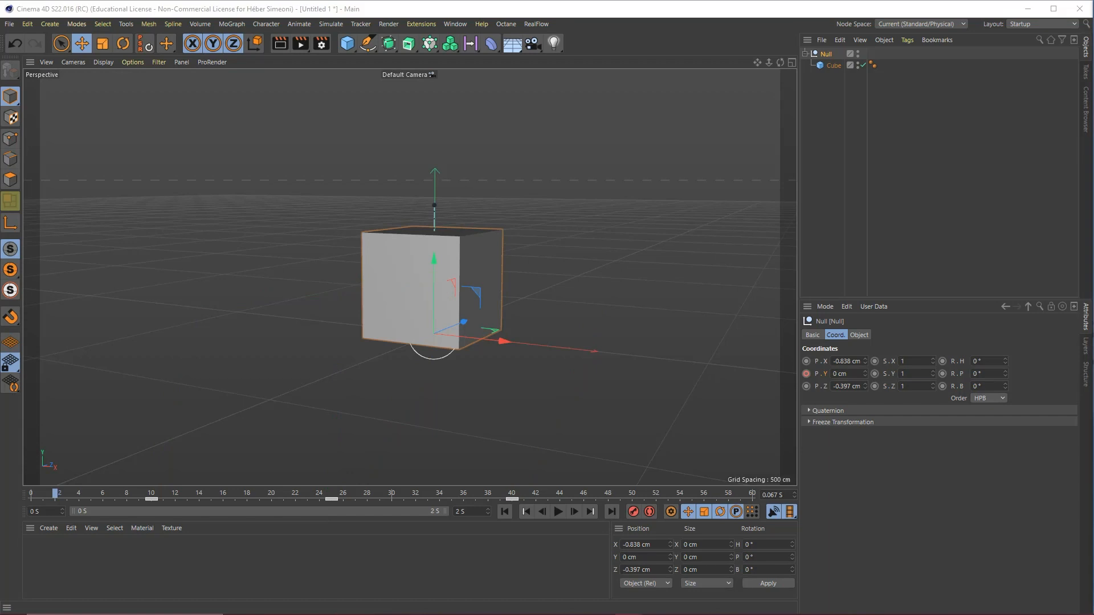
left_click(625, 361)
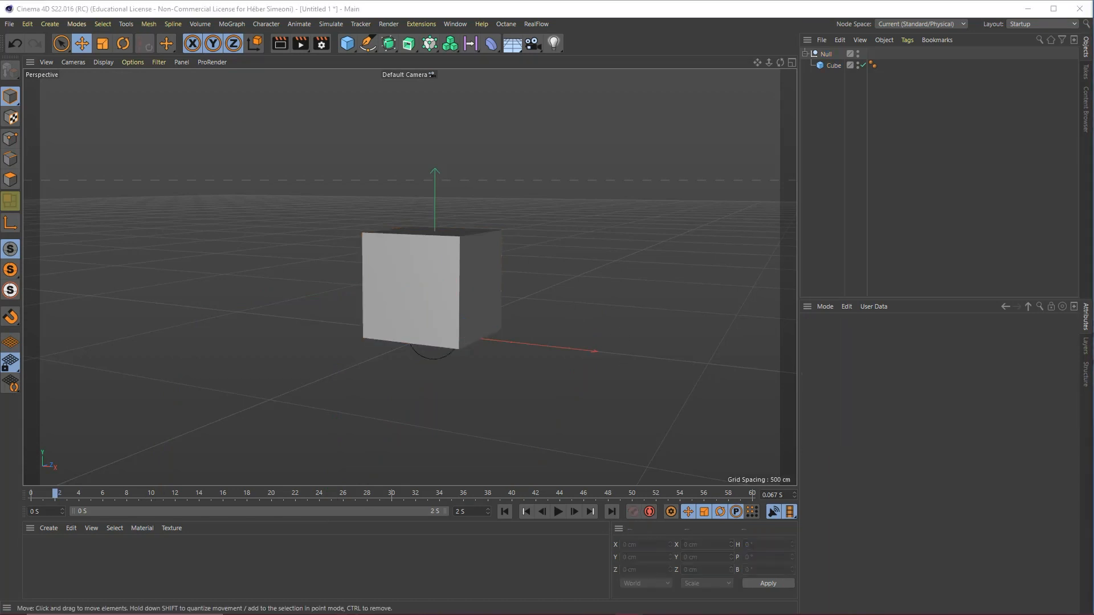
left_click(437, 276)
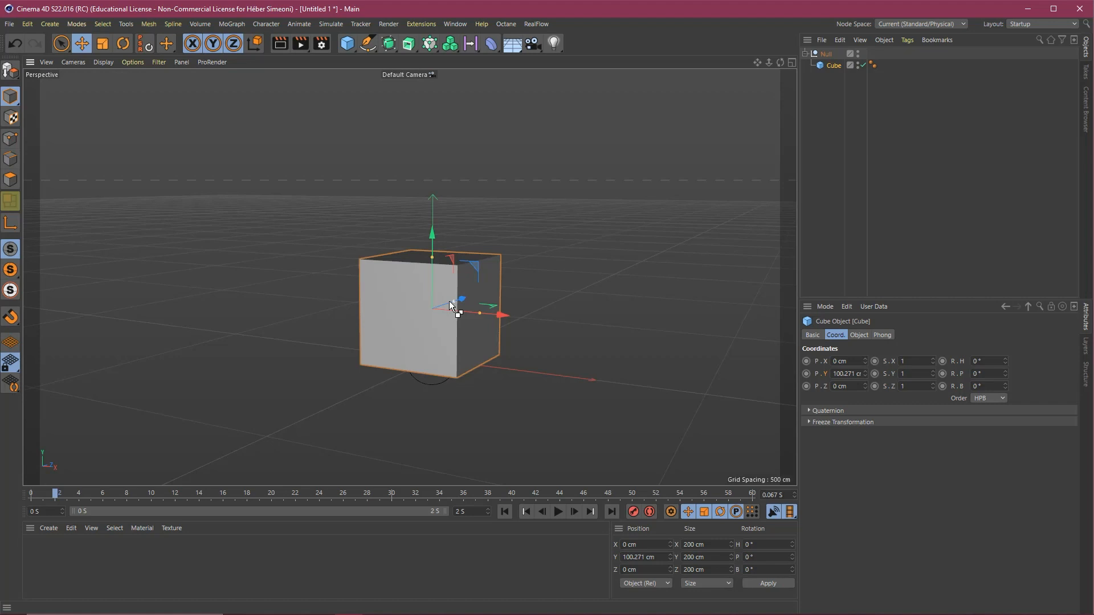
left_click(547, 290)
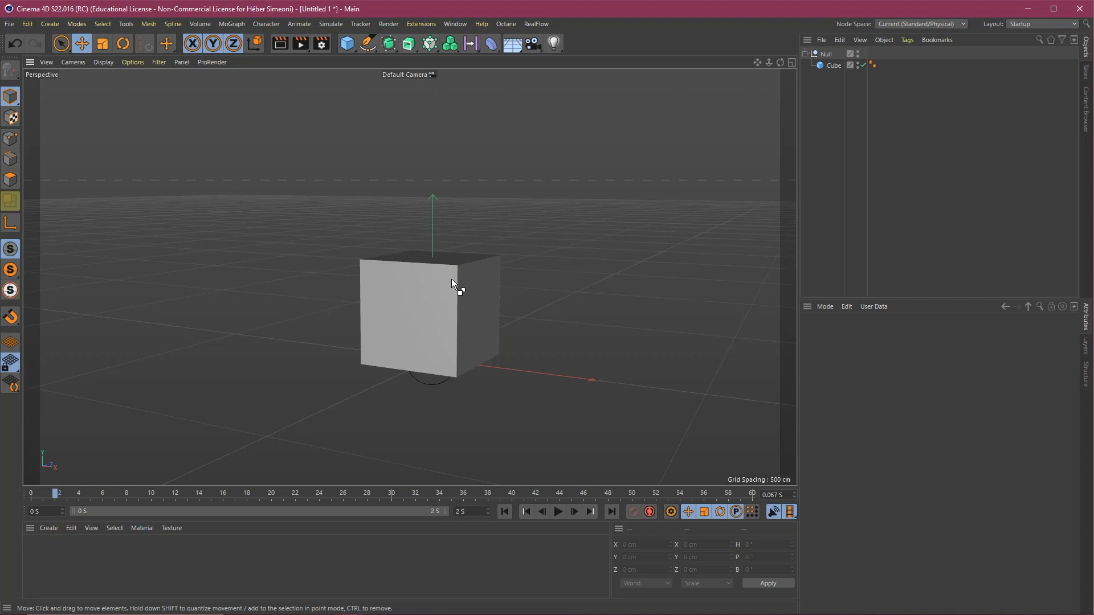
Step: Open the F-Curve timeline window and arrange it beside the cube so both can be seen
left_click(454, 24)
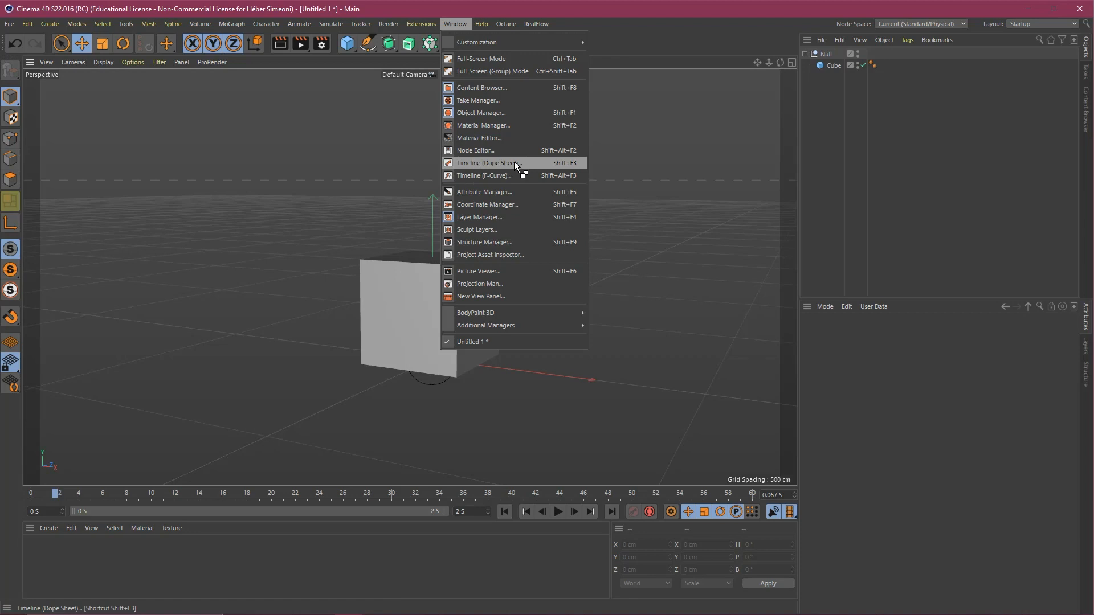
left_click(489, 176)
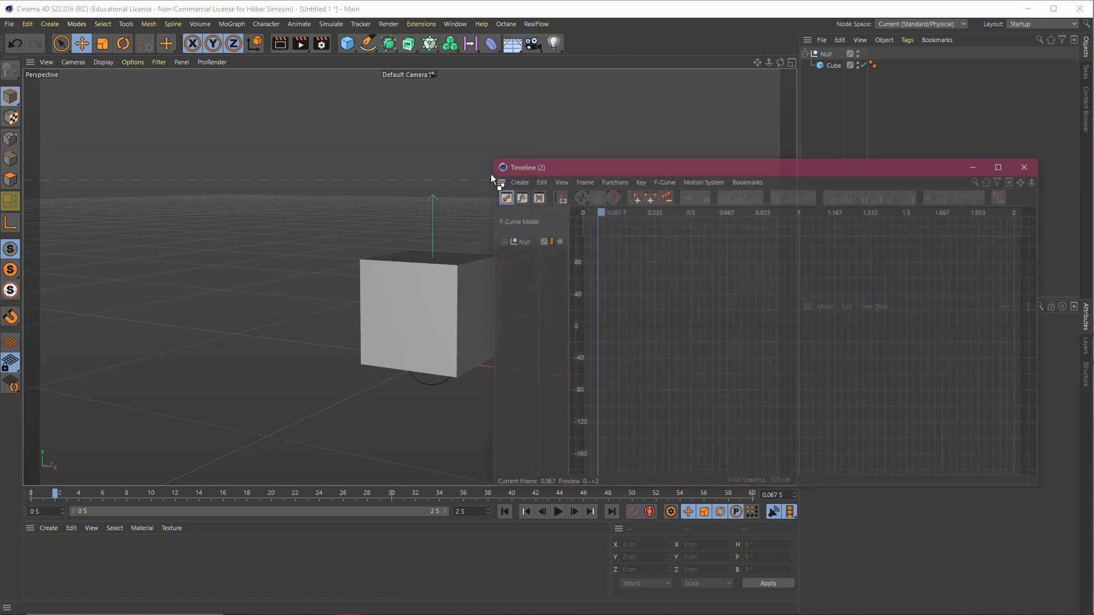
left_click_drag(530, 167, 548, 120)
middle_click_drag(368, 293, 227, 276, "alt")
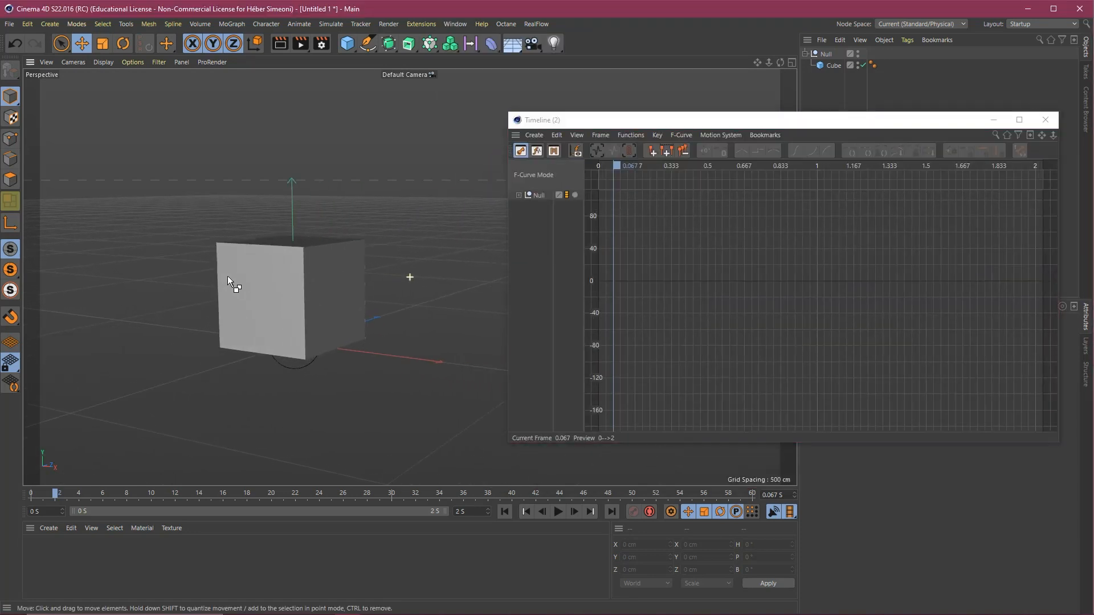
left_click_drag(227, 276, 411, 283, "alt")
left_click_drag(617, 120, 577, 122)
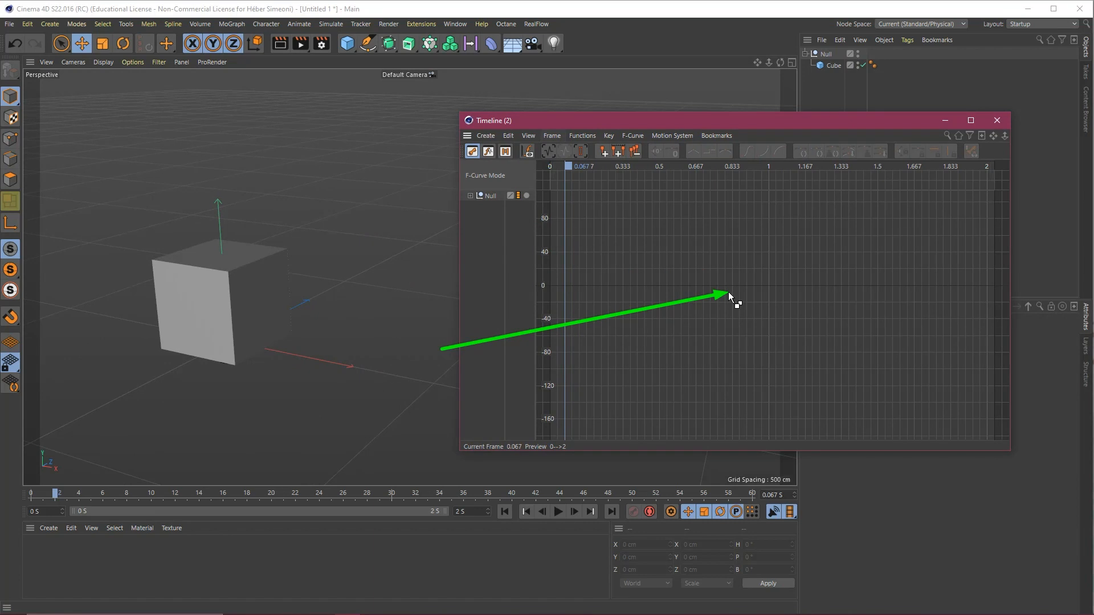
Step: Display the null's Position Y track in F-Curve mode and frame its whole curve
left_click(490, 196)
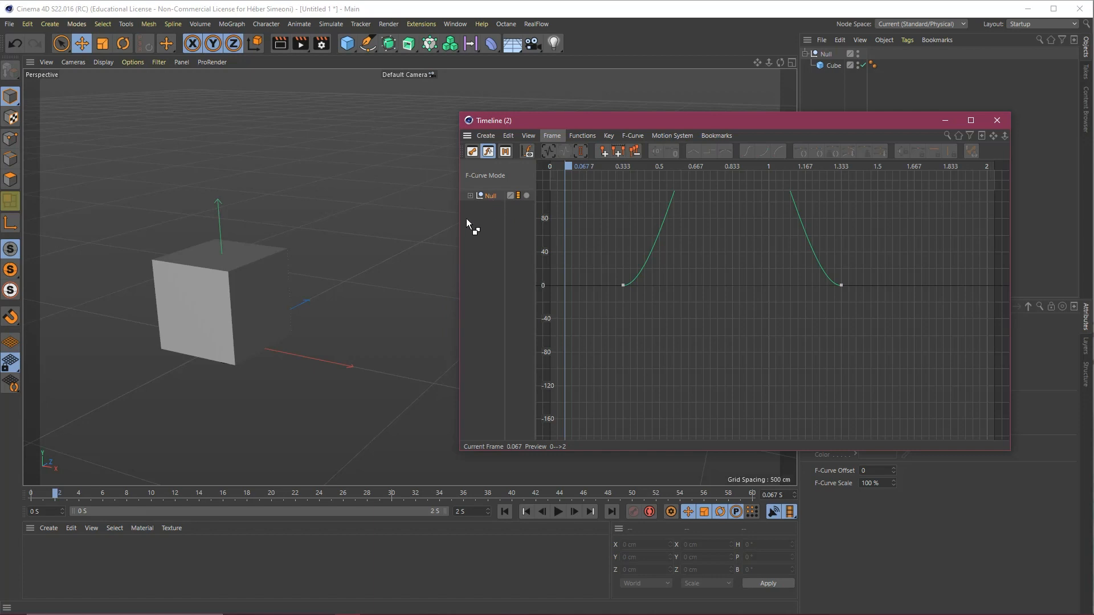
left_click(470, 195)
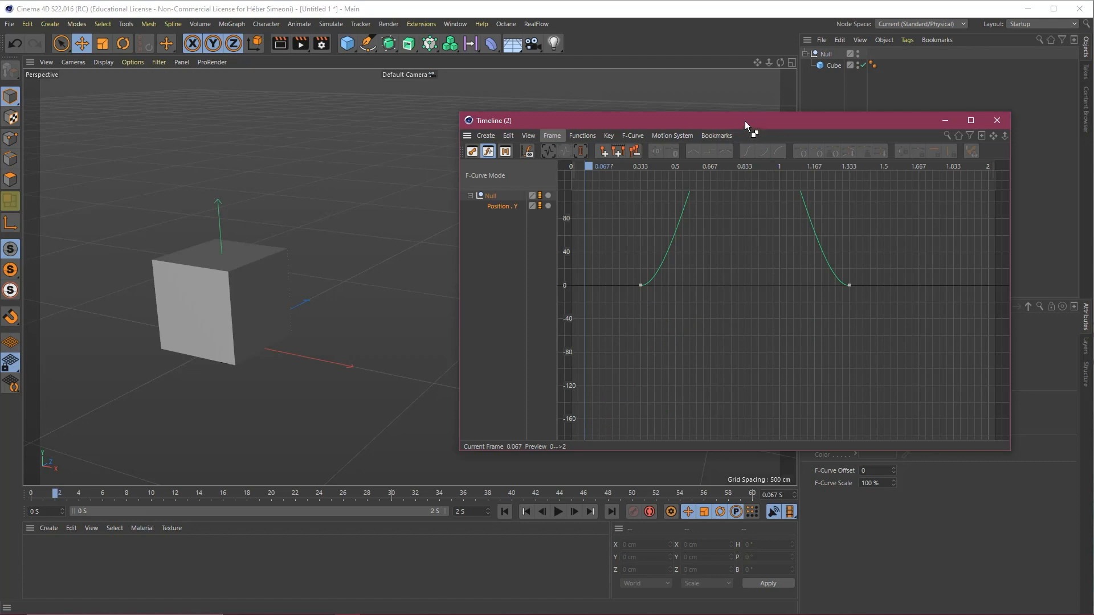
key("h")
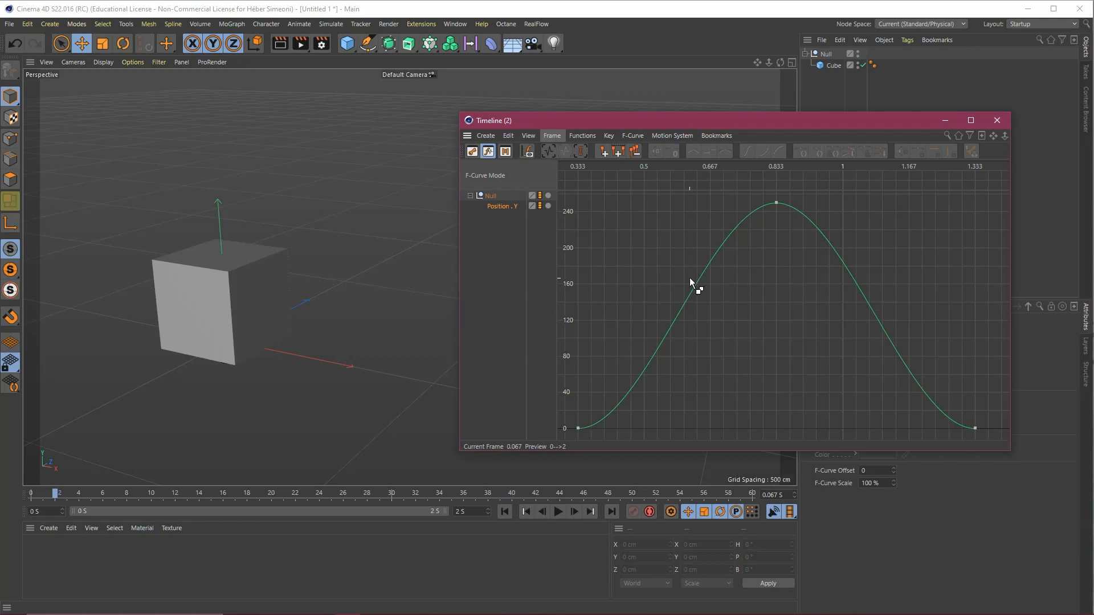
left_click_drag(704, 398, 778, 203)
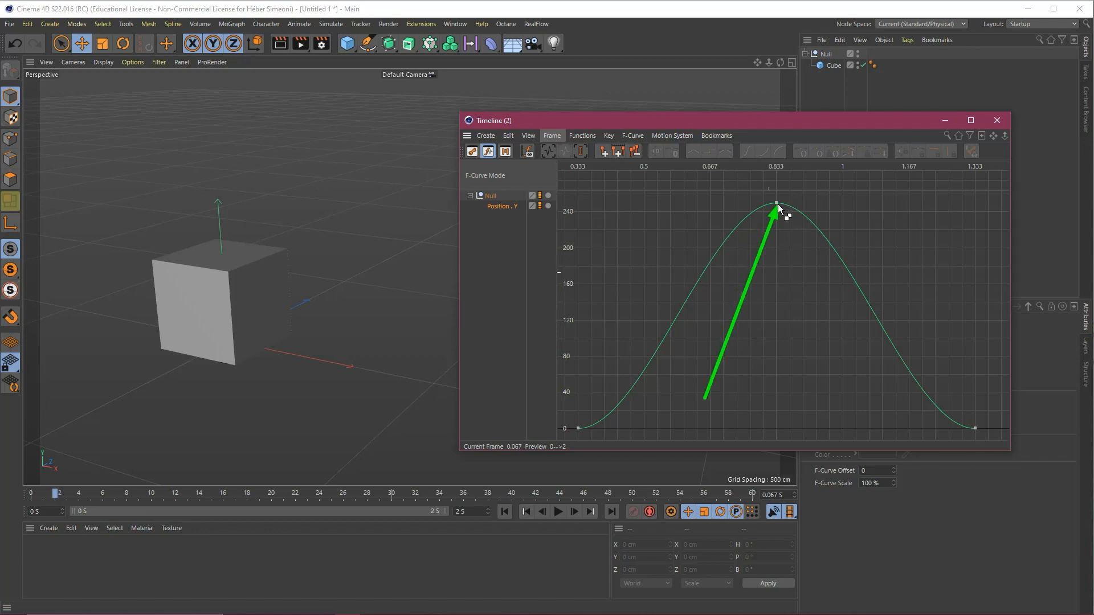
Step: Lengthen both horizontal tangents of the Position Y curve's peak key to about 0.3 s on each side
left_click(778, 204)
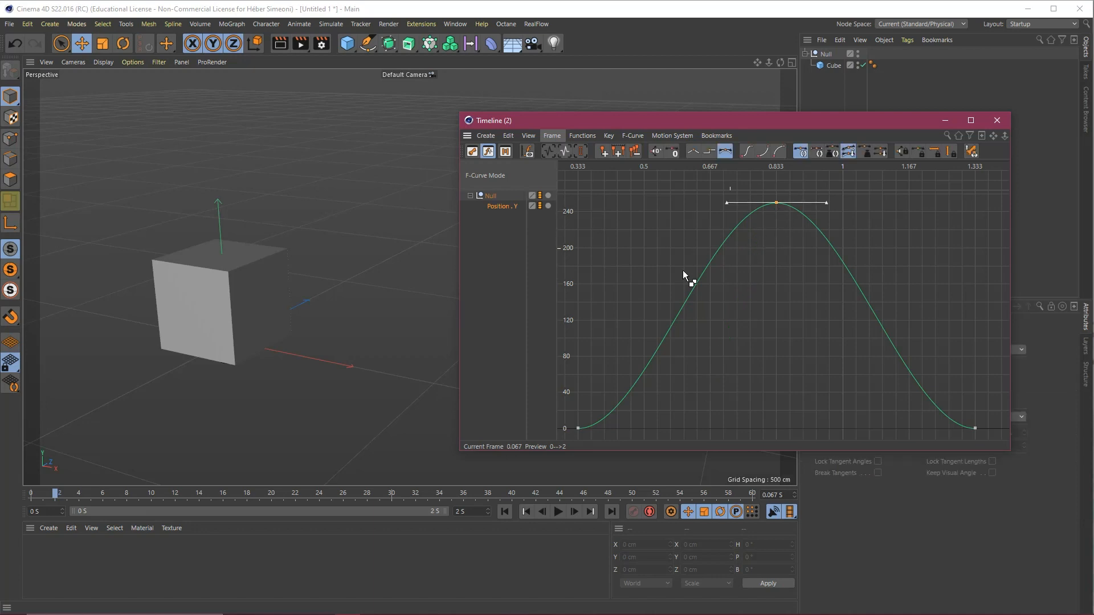
left_click_drag(668, 307, 723, 210)
left_click_drag(945, 305, 839, 206)
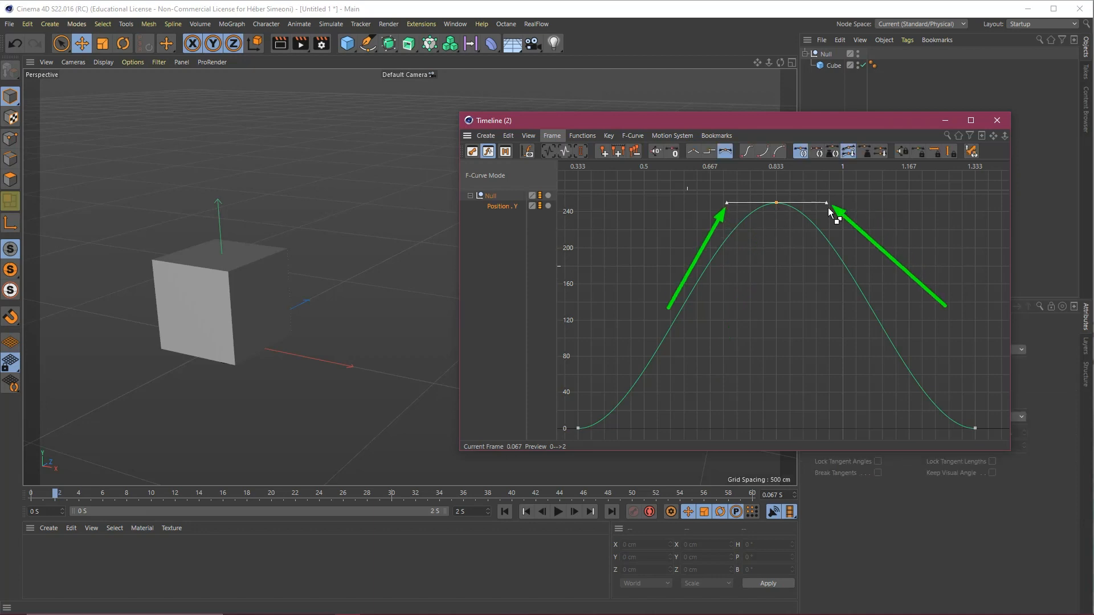
mouse_move(726, 203)
left_mouse_down()
mouse_move(647, 207)
mouse_move(707, 208)
mouse_move(659, 203)
left_mouse_up()
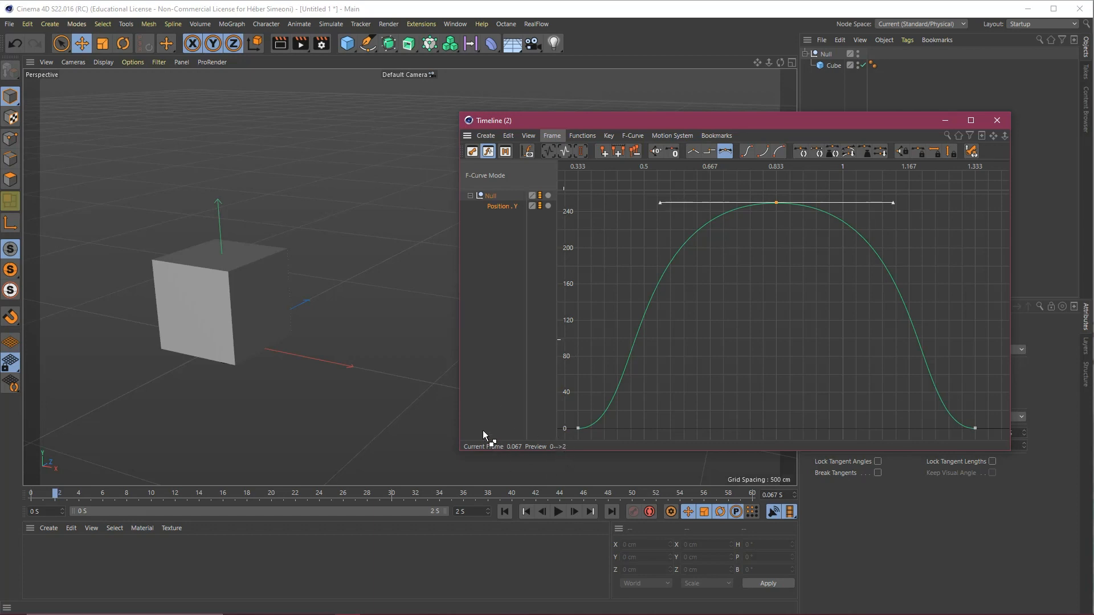
mouse_move(449, 414)
left_mouse_down()
mouse_move(559, 428)
mouse_move(566, 207)
mouse_move(566, 422)
mouse_move(566, 353)
mouse_move(497, 212)
mouse_move(519, 229)
mouse_move(566, 333)
mouse_move(575, 428)
mouse_move(557, 431)
left_mouse_up()
left_click_drag(1041, 332, 982, 429)
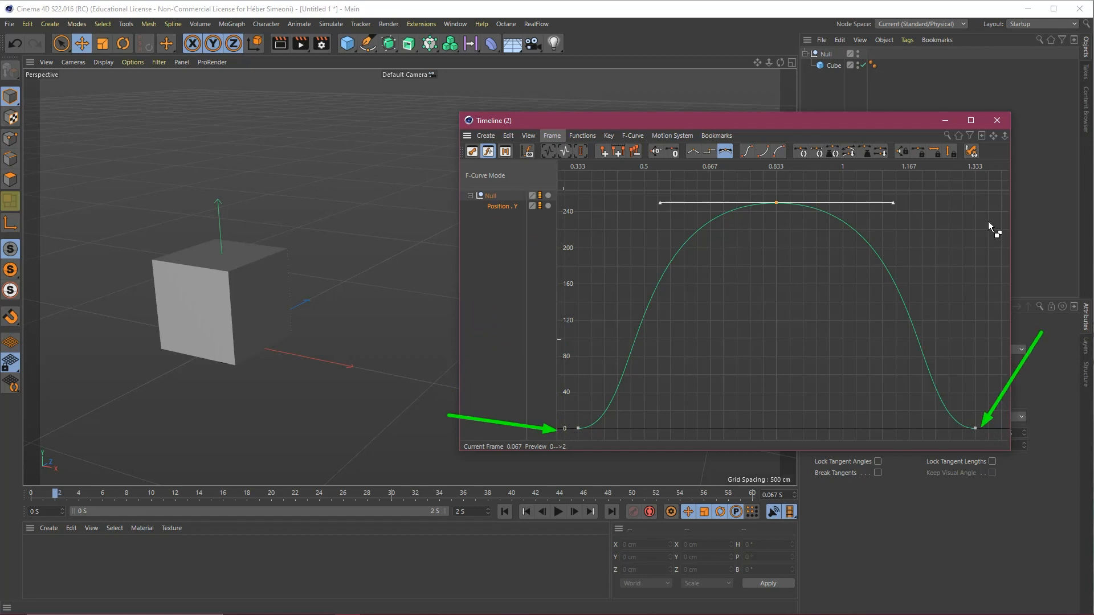
left_click_drag(955, 103, 780, 199)
key("ctrl+z")
key("ctrl+z")
key("ctrl+z")
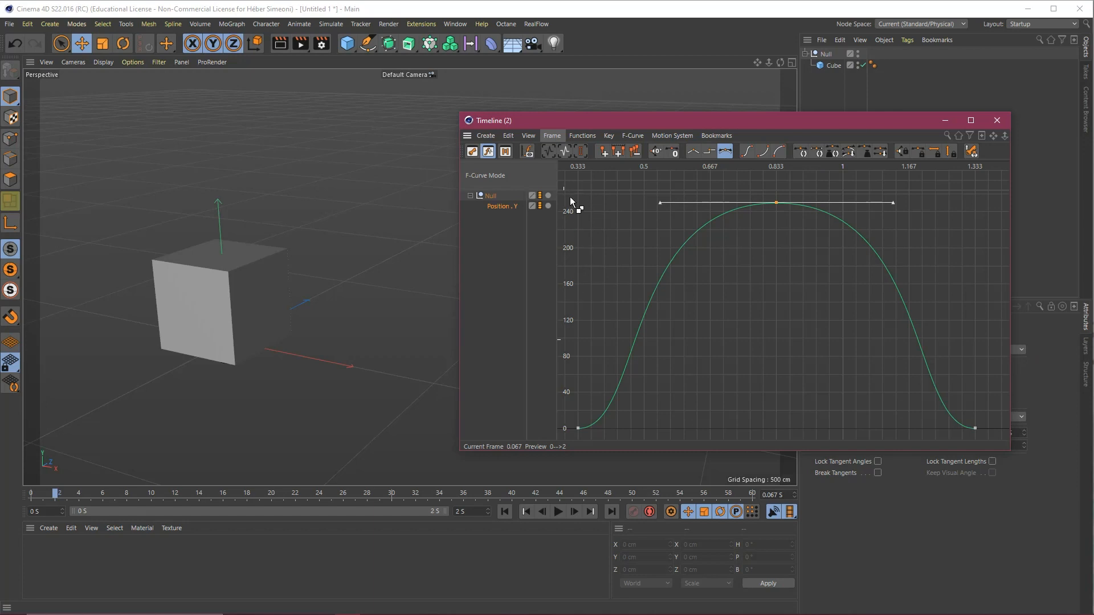
mouse_move(569, 196)
left_mouse_down()
mouse_move(570, 433)
mouse_move(957, 425)
left_mouse_up()
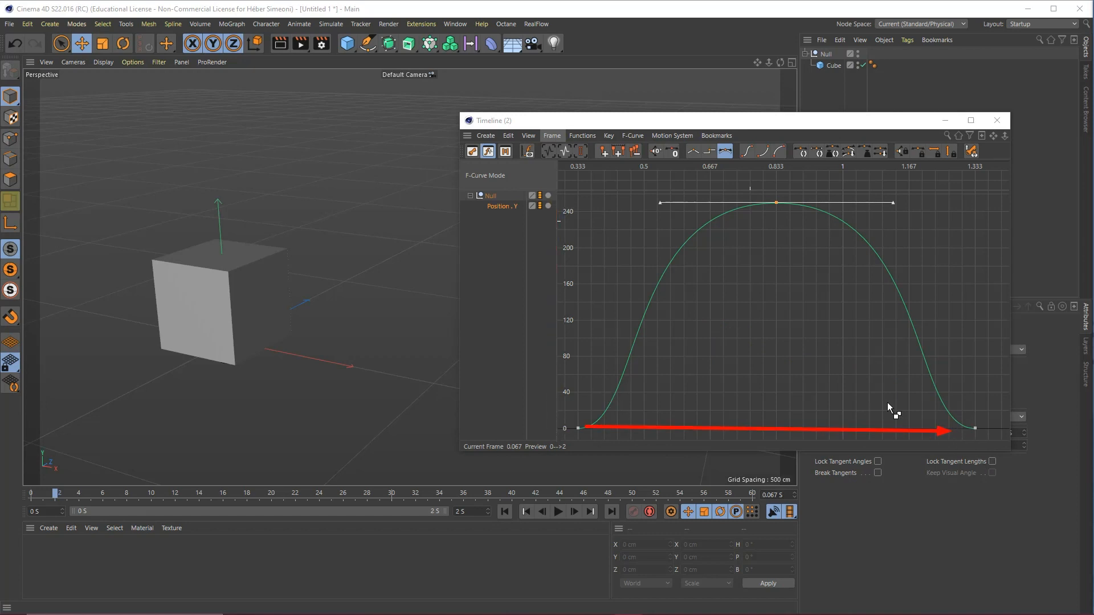
Step: Play the animation from the first frame to check the jump with the broadened peak, and stop playback
left_click(504, 512)
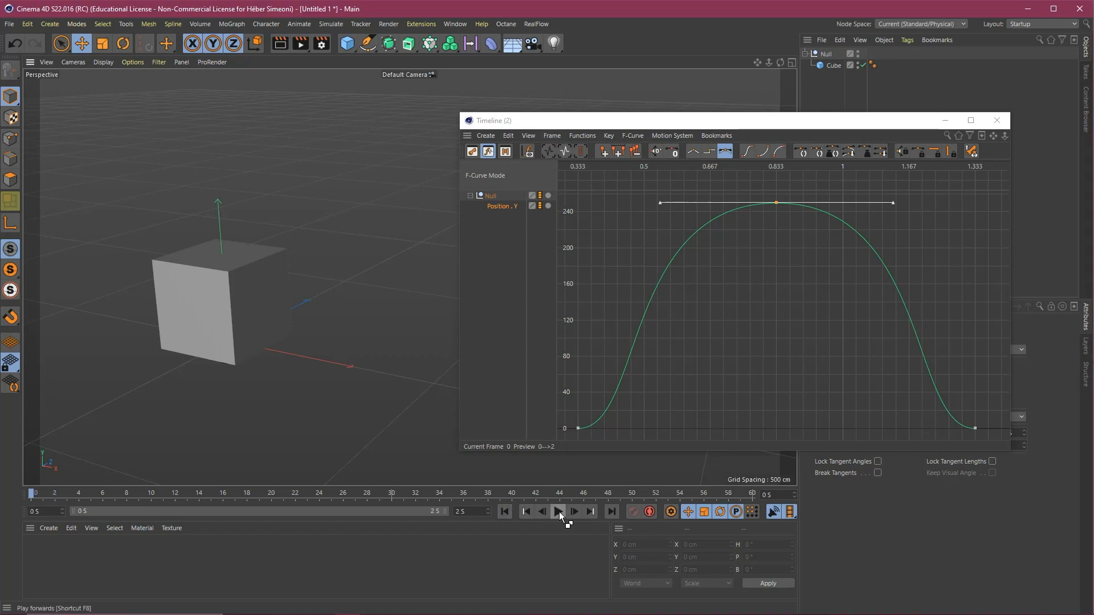
left_click(558, 513)
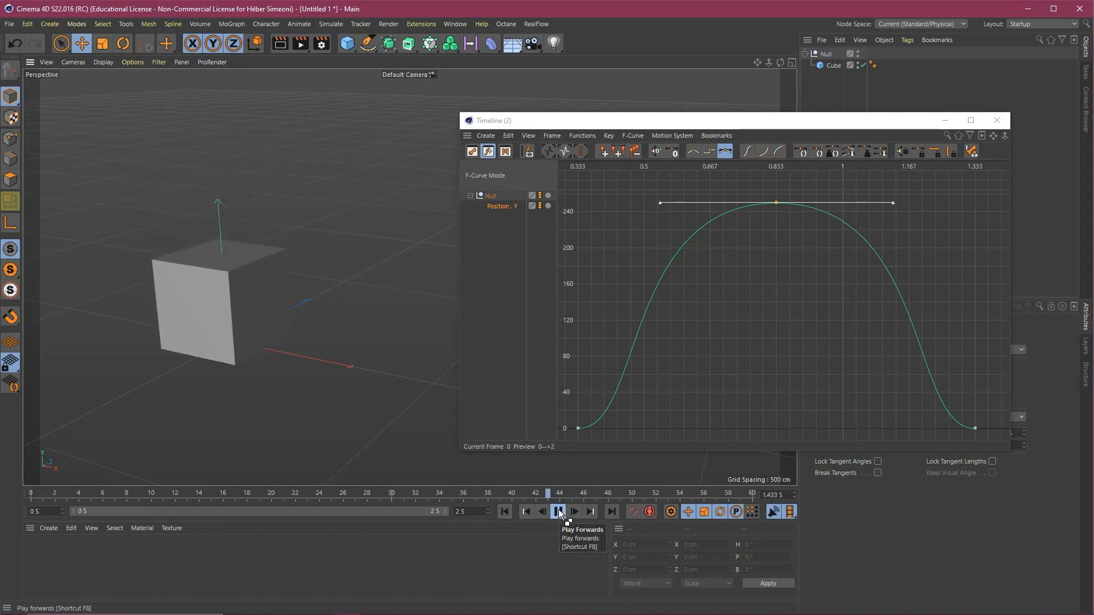
left_click(559, 512)
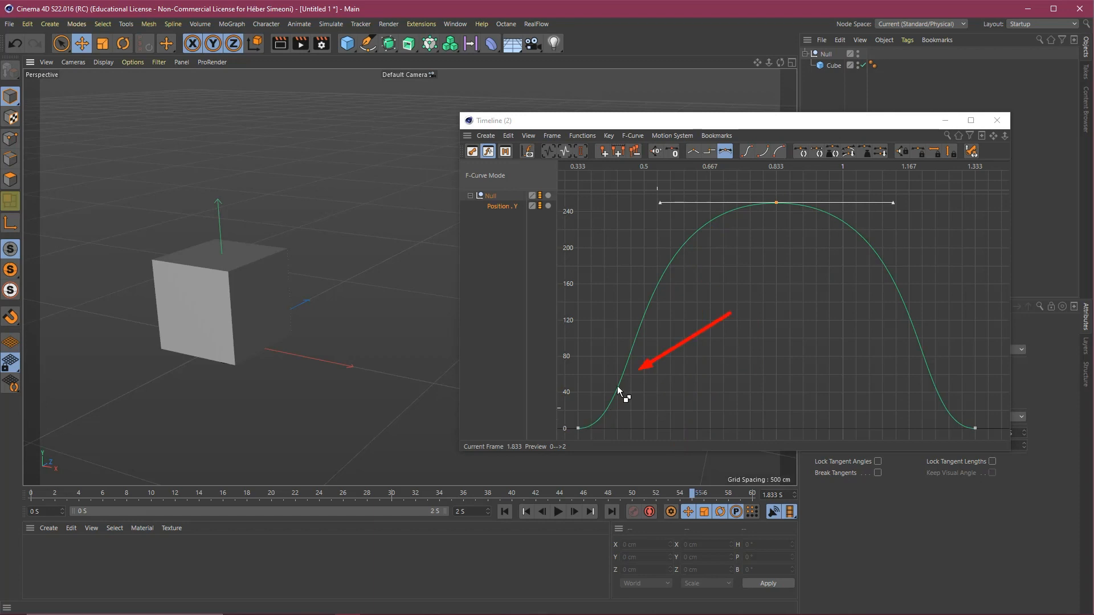
Step: Turn the tangents of the first and last Position Y keys vertical, about 75 cm long, to shape the curve as a rounded arch
left_click(578, 428)
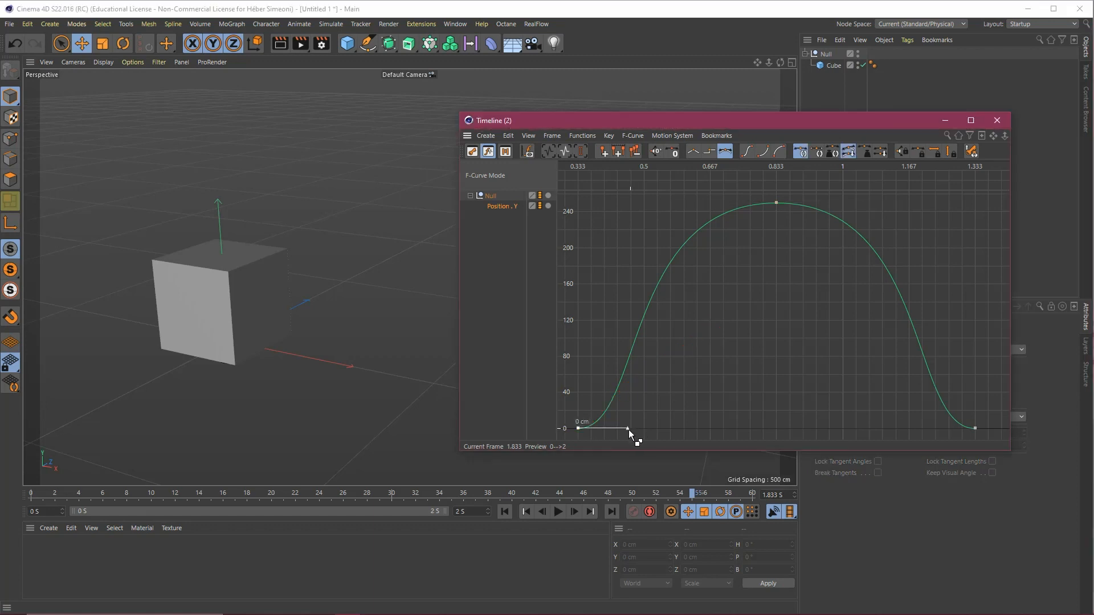
left_click_drag(627, 428, 571, 354)
left_click_drag(975, 433, 989, 356)
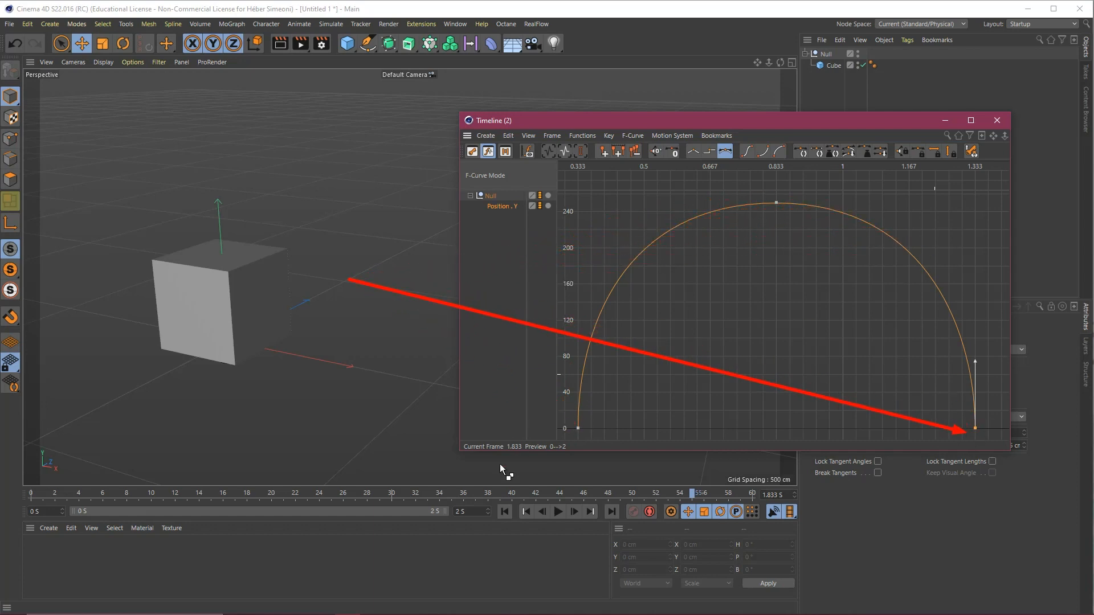
Step: Play the jump with the arched curve, stop playback, and return to the first frame
left_click(559, 511)
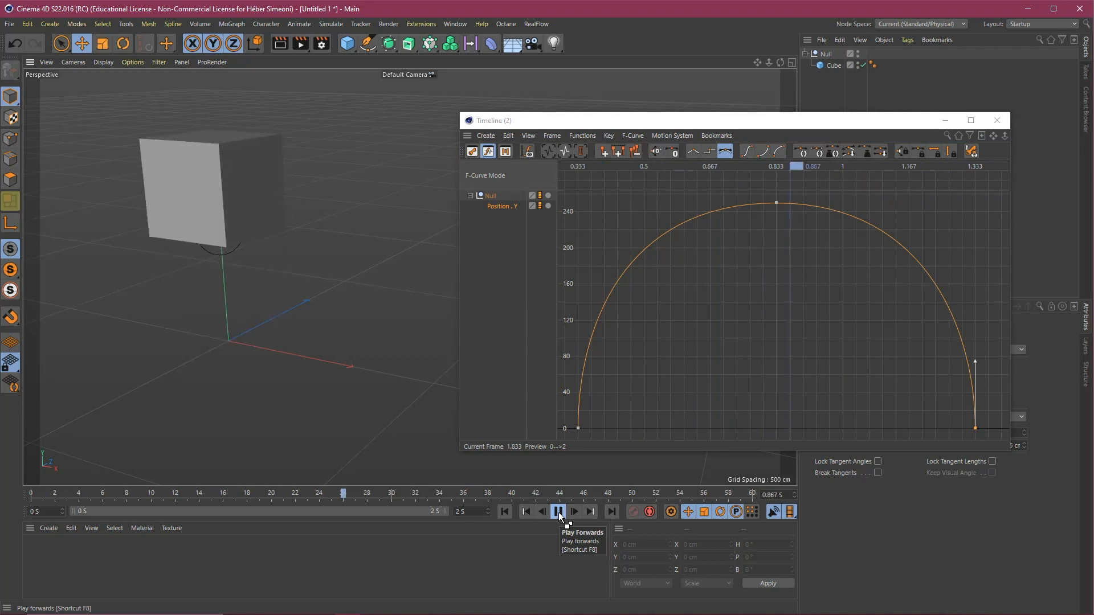
left_click(558, 511)
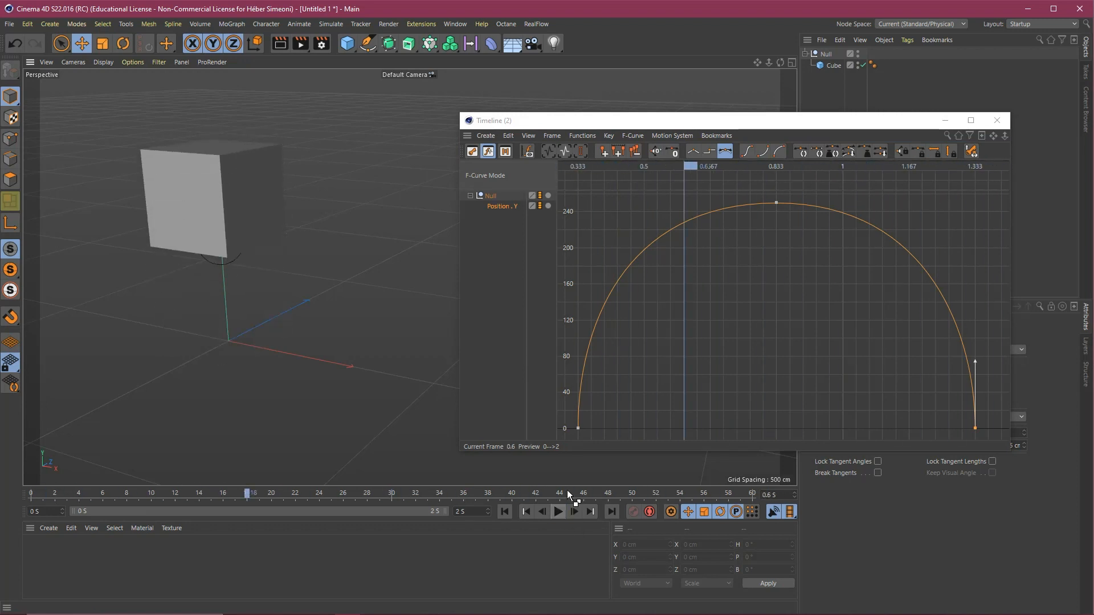
left_click(504, 511)
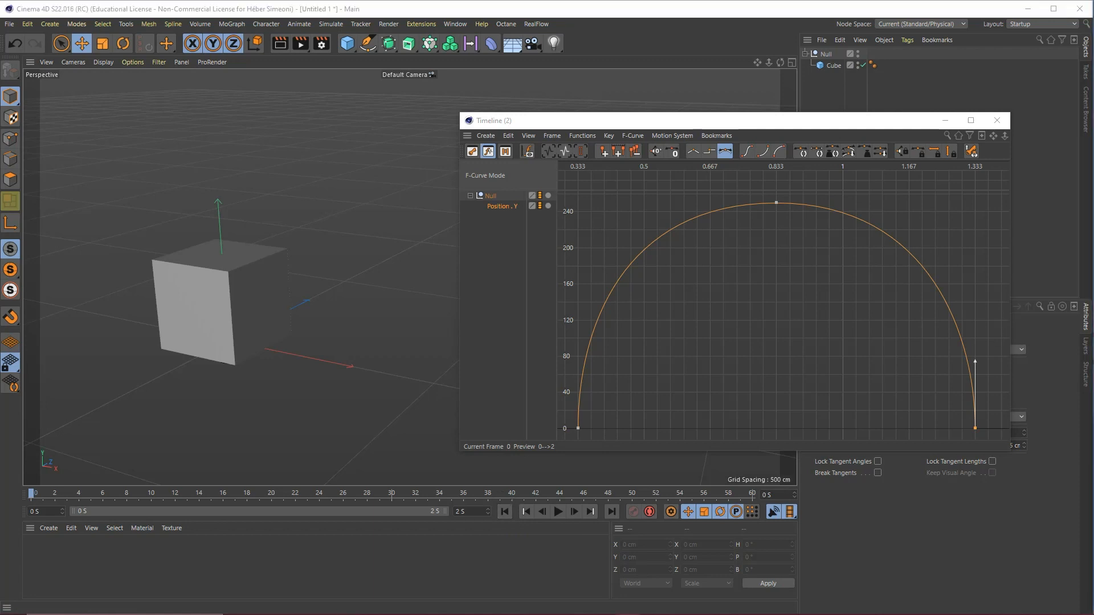
Step: Put away the F-Curve timeline window and reframe the perspective view around the cube
left_click_drag(669, 118, 567, 120)
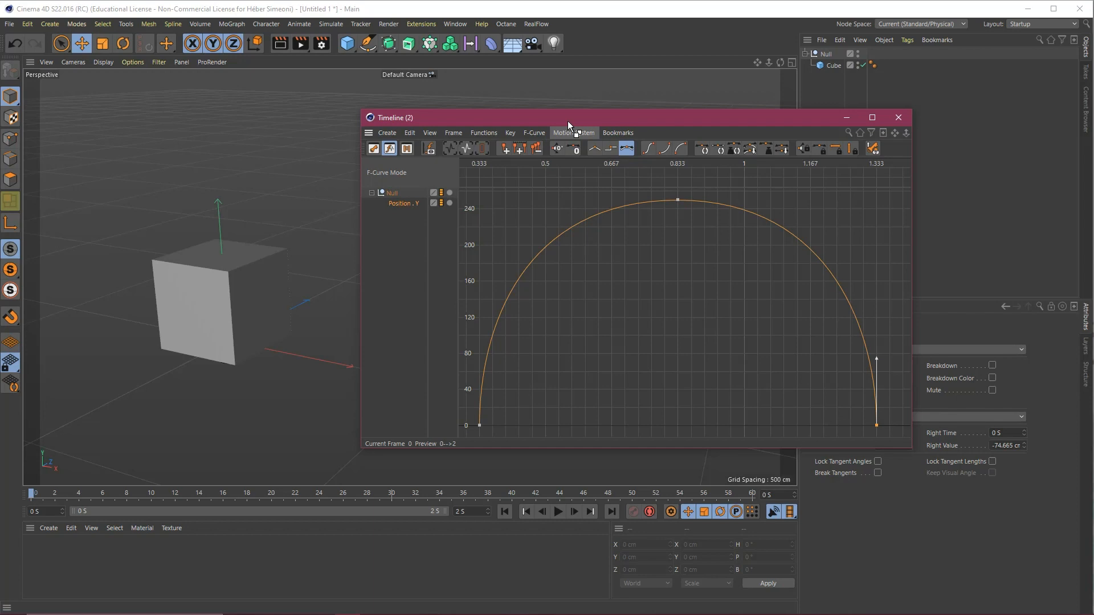
mouse_move(544, 414)
left_mouse_down()
mouse_move(969, 44)
mouse_move(1024, 65)
left_mouse_up()
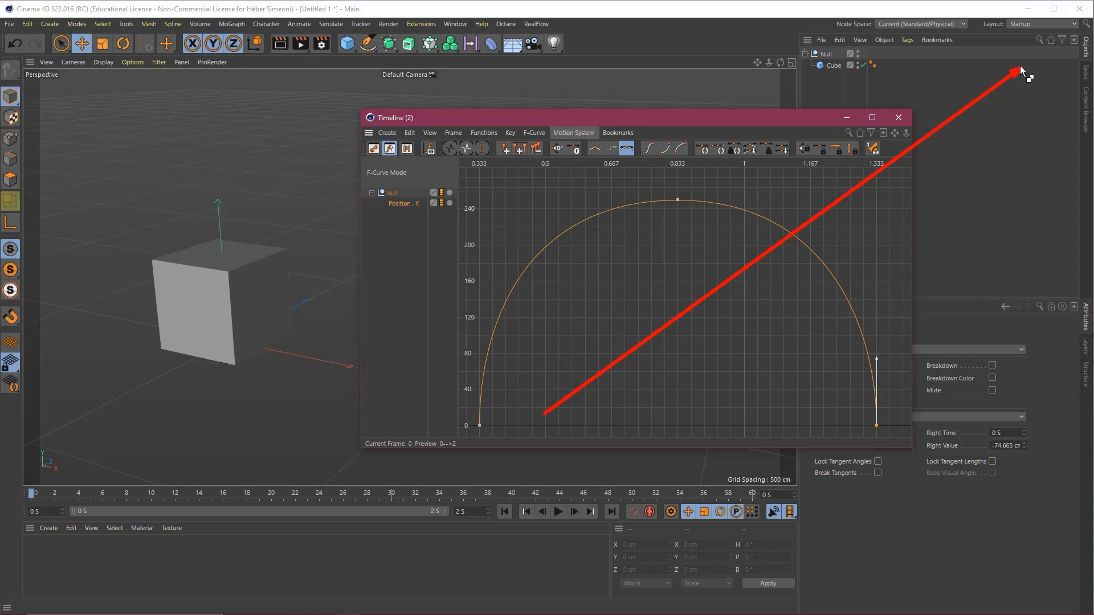
mouse_move(748, 121)
left_mouse_down()
mouse_move(789, 109)
mouse_move(792, 96)
left_mouse_up()
left_click(934, 98)
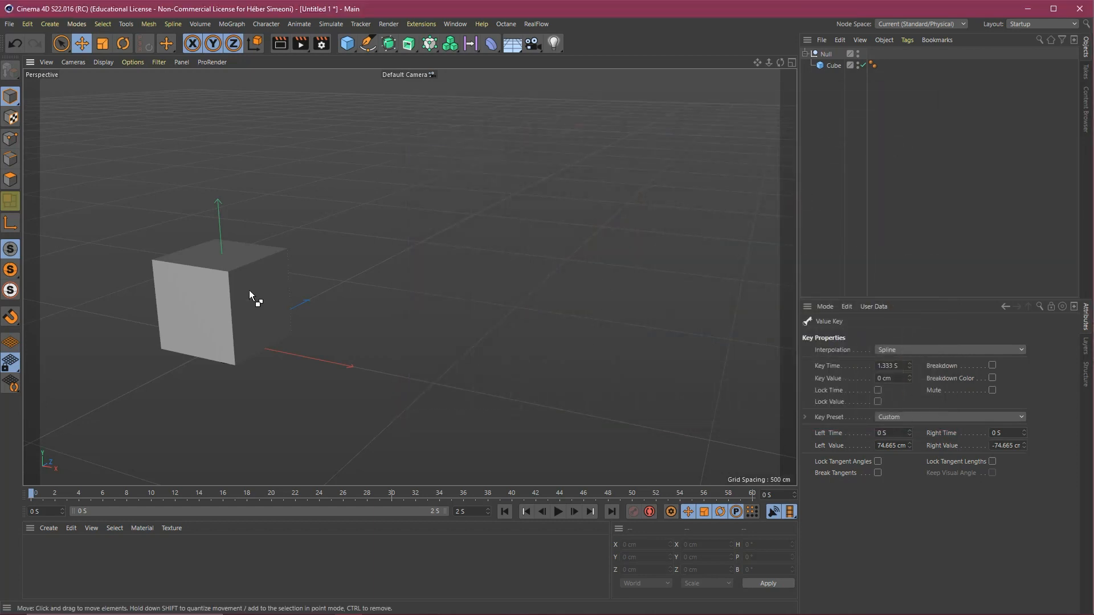
middle_click_drag(252, 295, 426, 276, "alt")
right_click_drag(376, 278, 442, 231, "alt")
left_click_drag(413, 267, 398, 279, "alt")
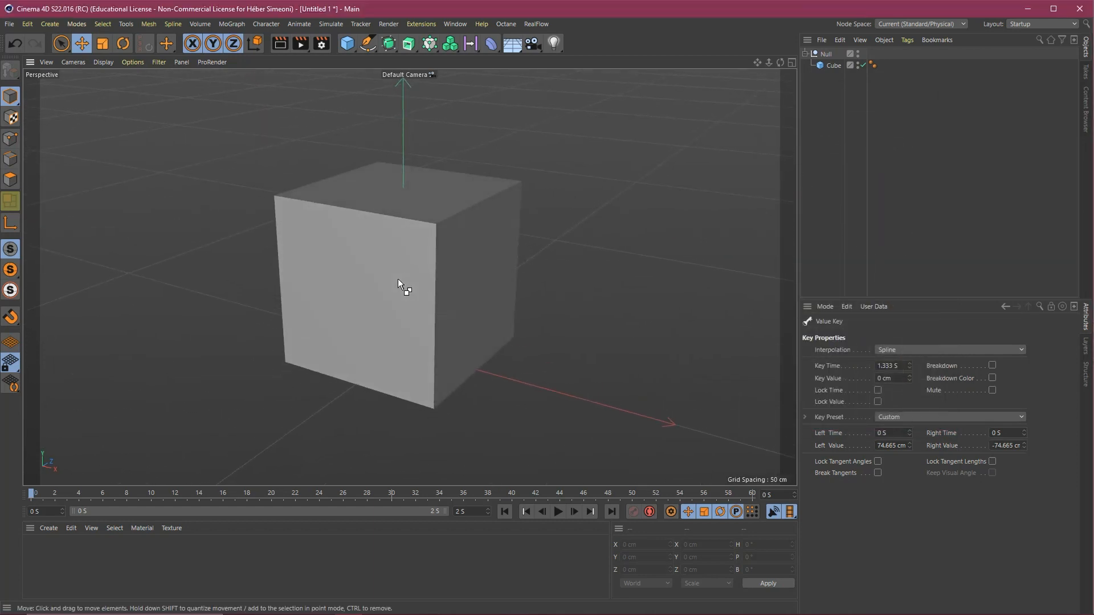
right_click_drag(397, 278, 366, 297, "alt")
middle_click_drag(385, 285, 388, 311, "alt")
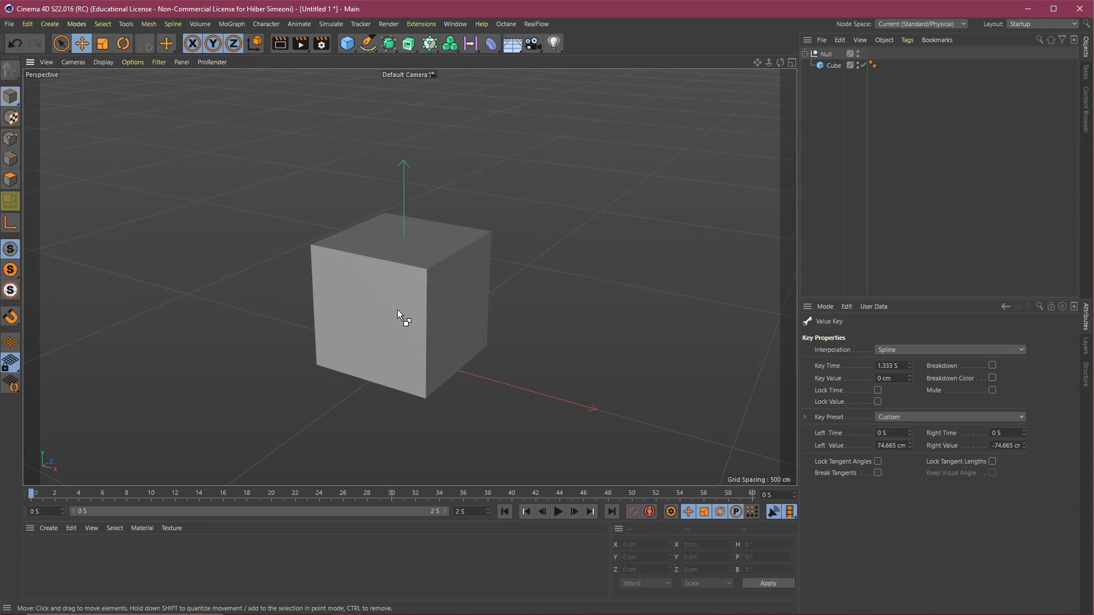
Step: Record X, Y and Z scale keyframes for the parent null at frame 0
left_click(825, 54)
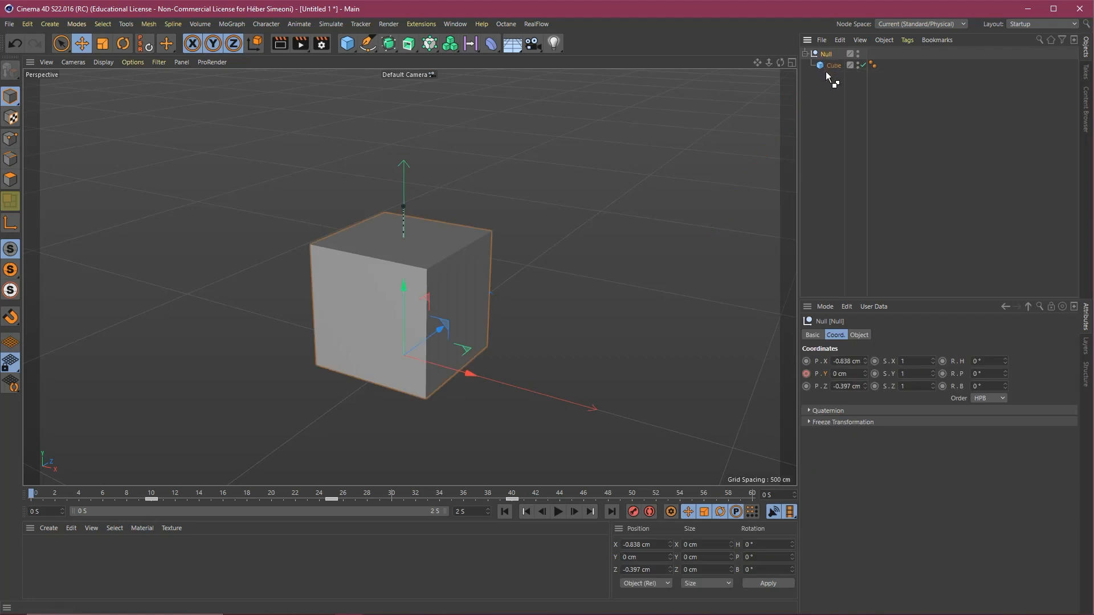
left_click(832, 67)
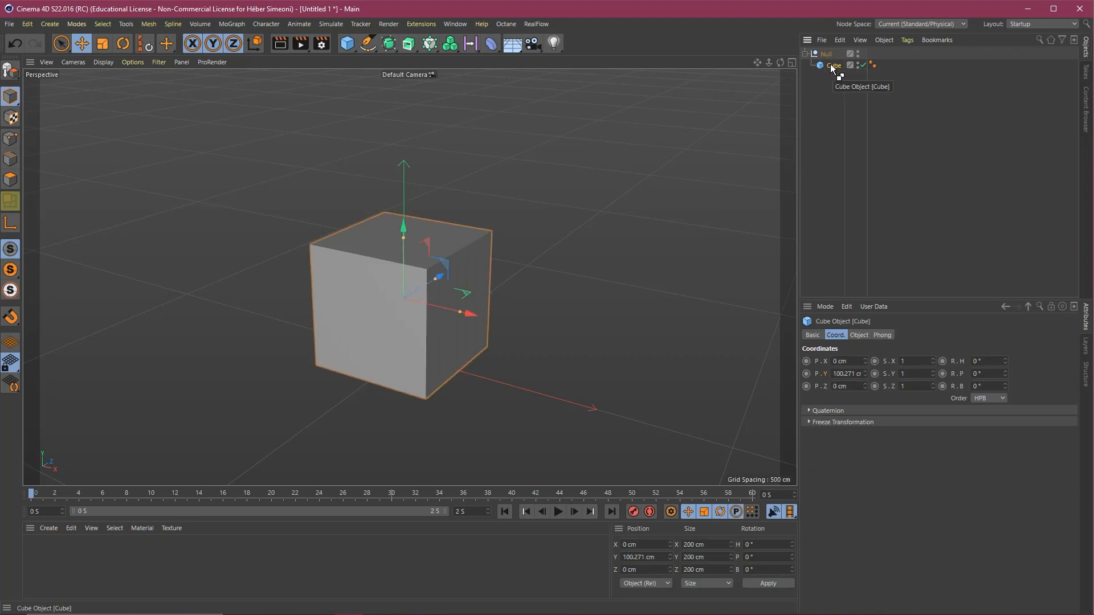
left_click(829, 54)
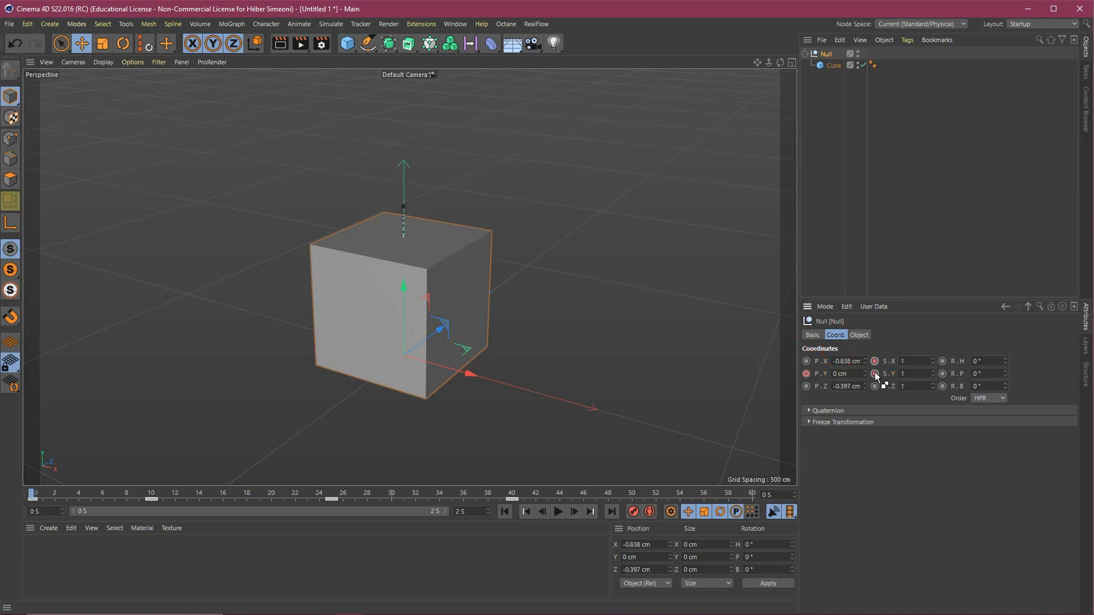
left_click_drag(875, 360, 876, 387)
Step: Record the null's X, Y and Z scale keyframes at frames 5, 10, 25, 40, 45 and 50
left_click_drag(33, 493, 84, 498)
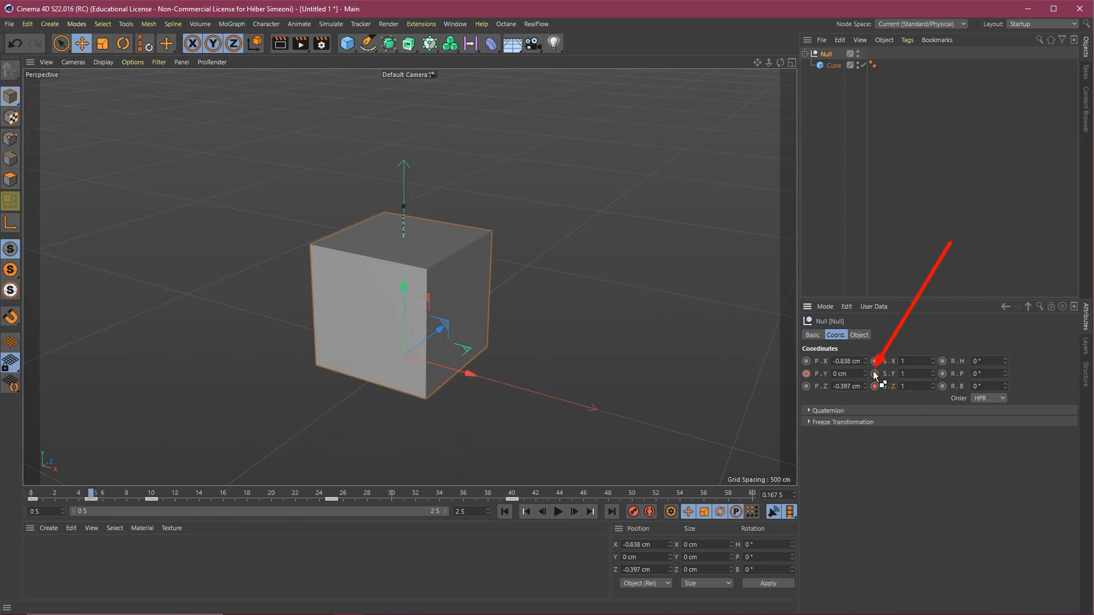
left_click_drag(99, 493, 152, 495)
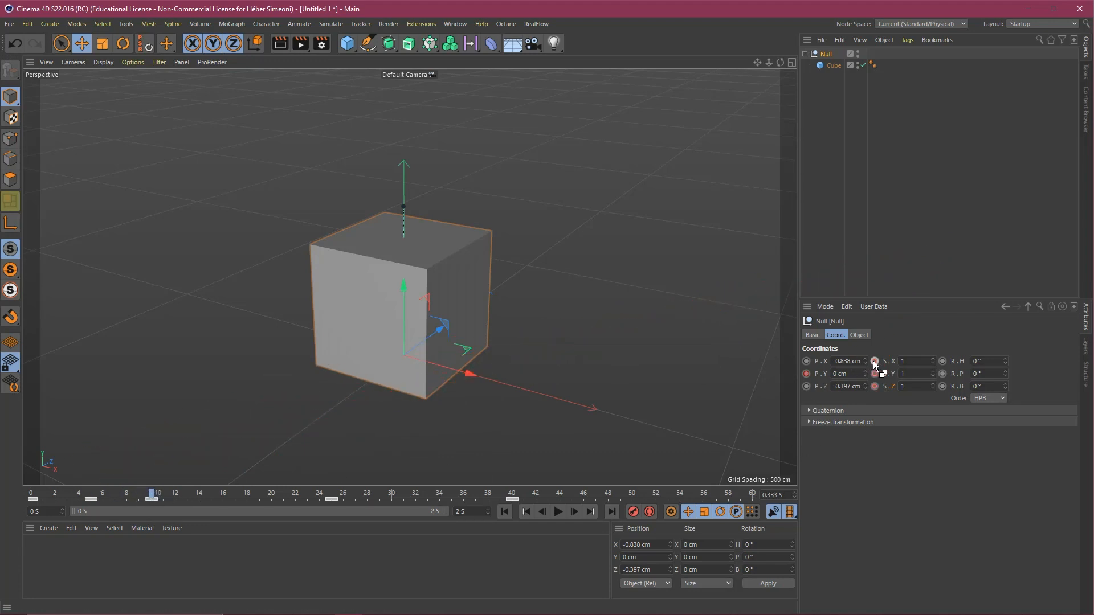
left_click(329, 493)
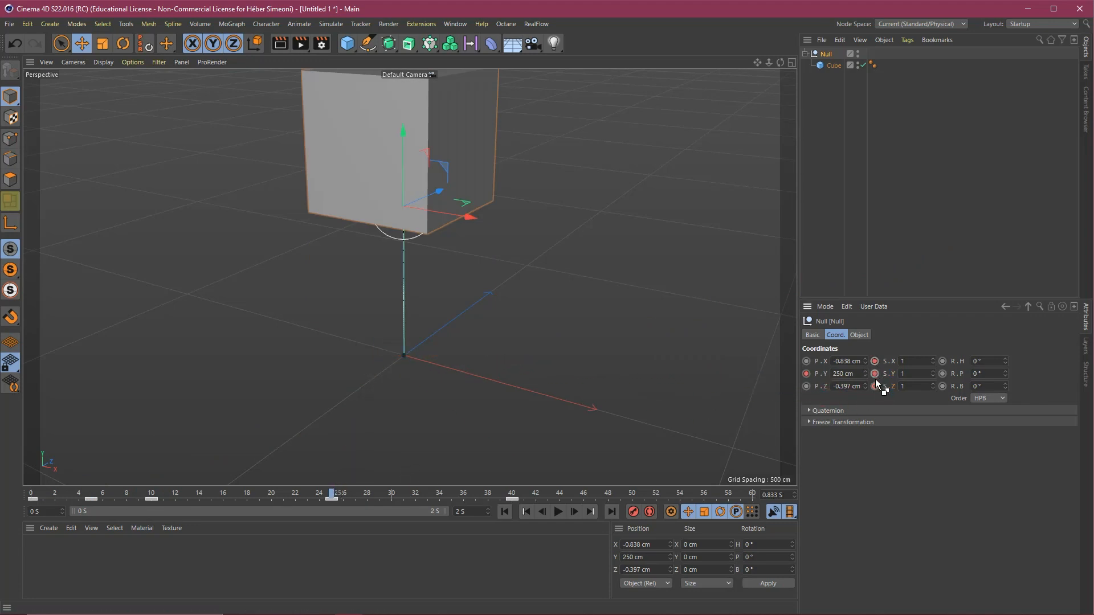
left_click(512, 493)
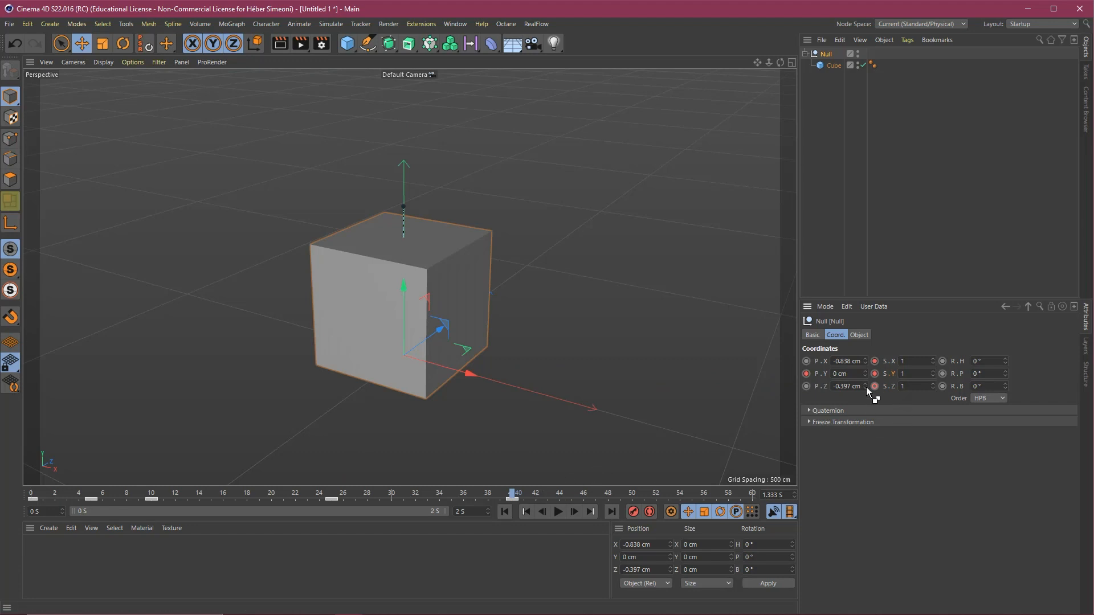
left_click_drag(524, 491, 568, 494)
left_click(592, 494)
left_click_drag(876, 363, 875, 390)
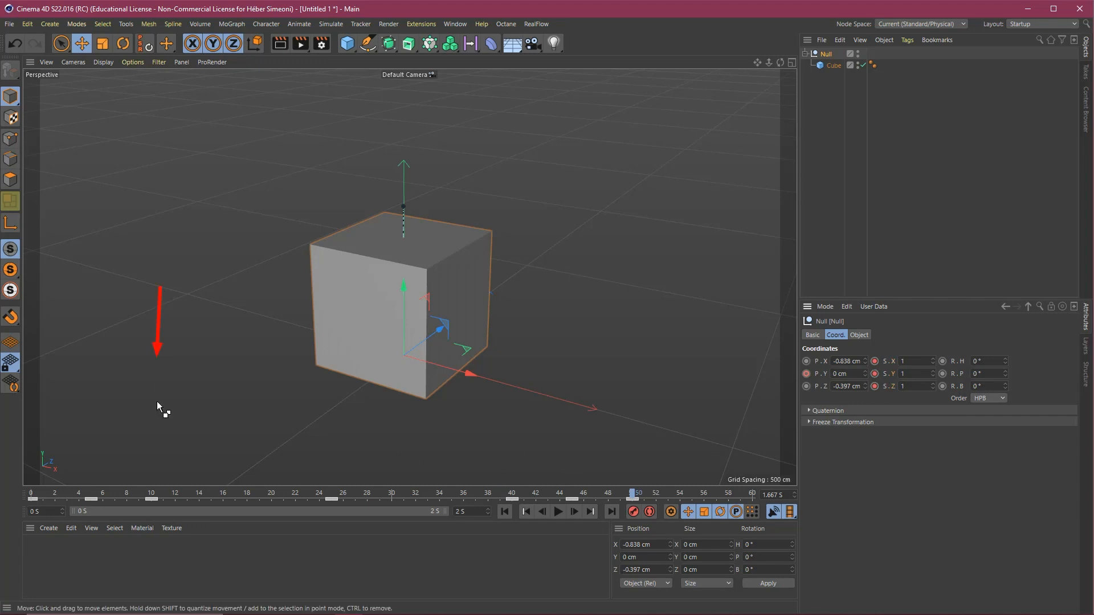
left_click_drag(373, 333, 333, 483)
left_click_drag(573, 323, 517, 485)
left_click_drag(346, 277, 332, 483)
left_click_drag(536, 316, 516, 488)
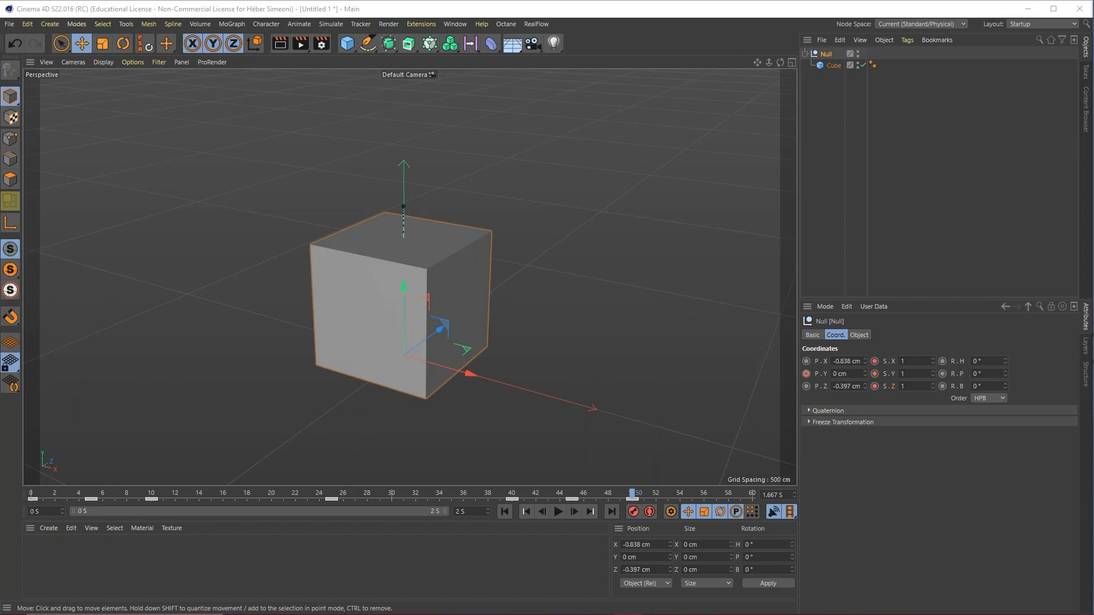
Step: At frame 5, set the null's scale to X 1.5, Y 0.5 and Z 1.5 and record all three scale keyframes
left_click(31, 493)
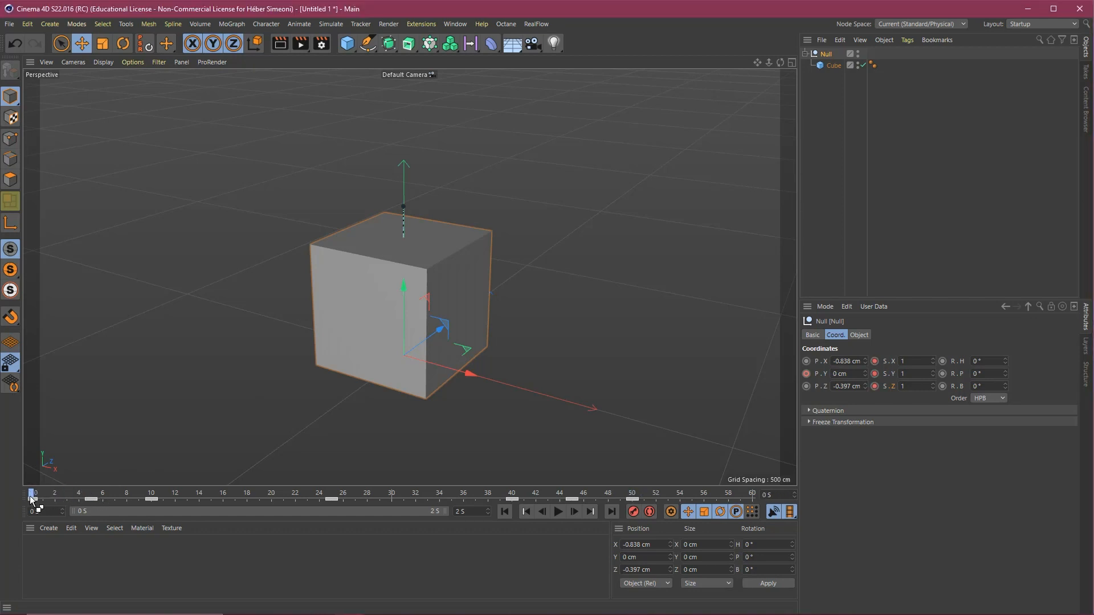
left_click_drag(32, 495, 91, 494)
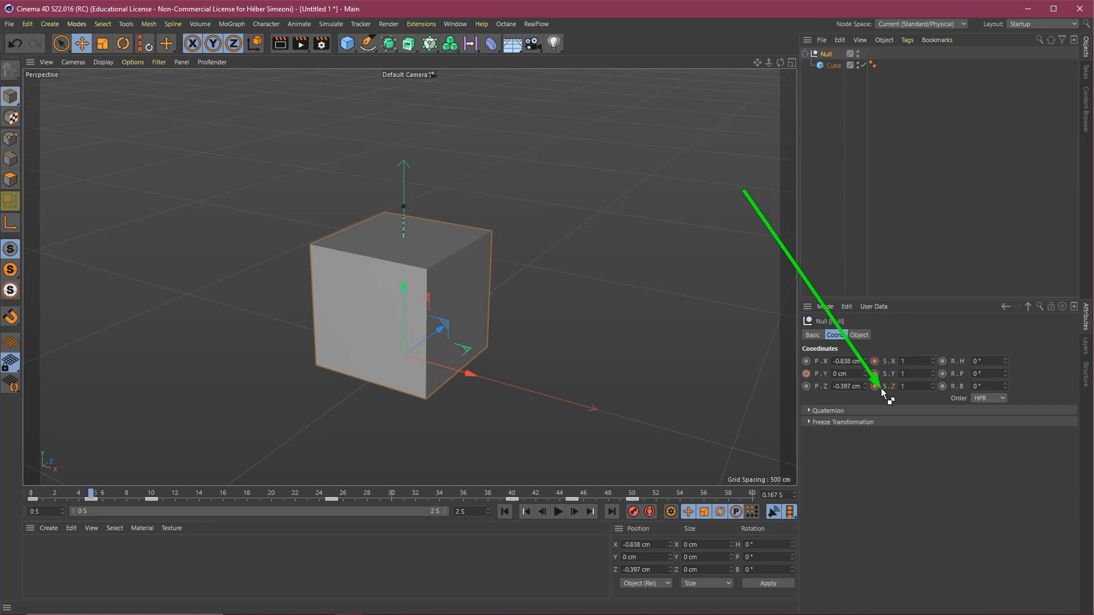
left_click(910, 361)
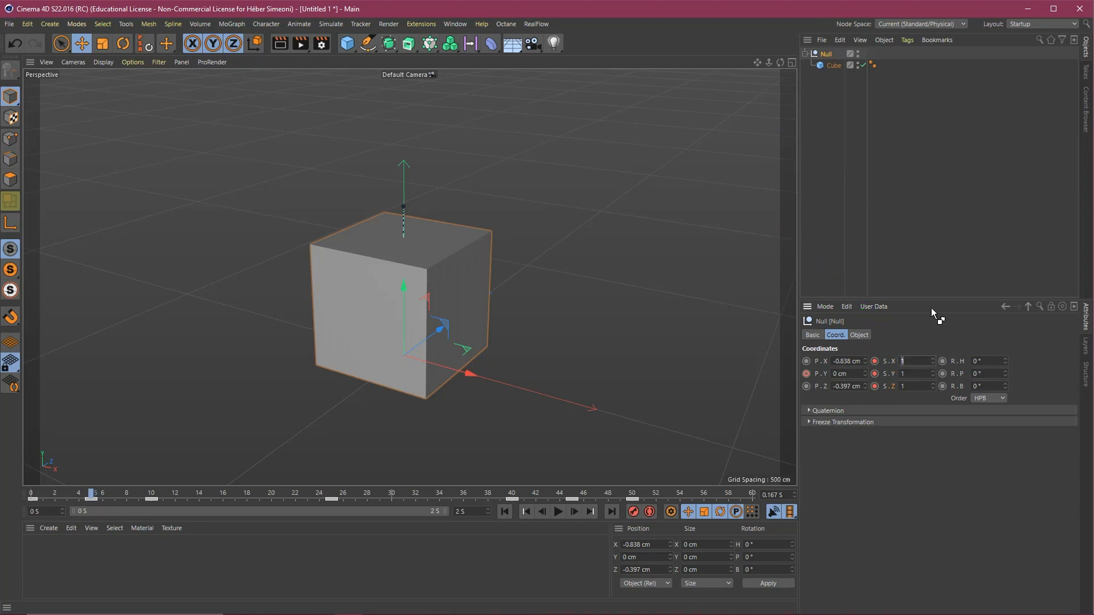
type(".5")
key("Tab")
type("0.5")
key("Tab")
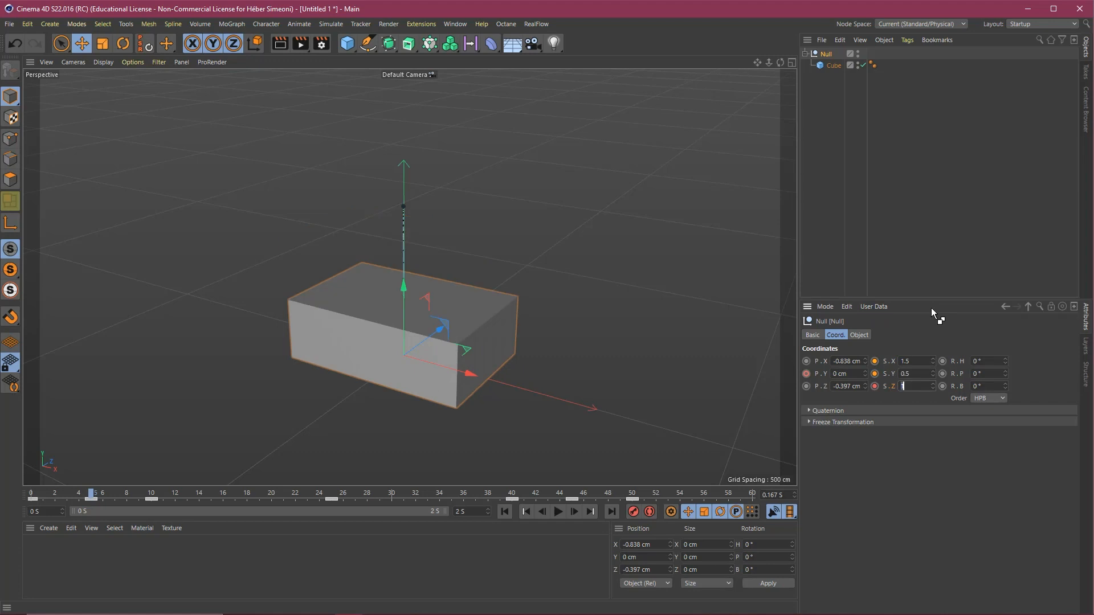
type("1.5")
key("Return")
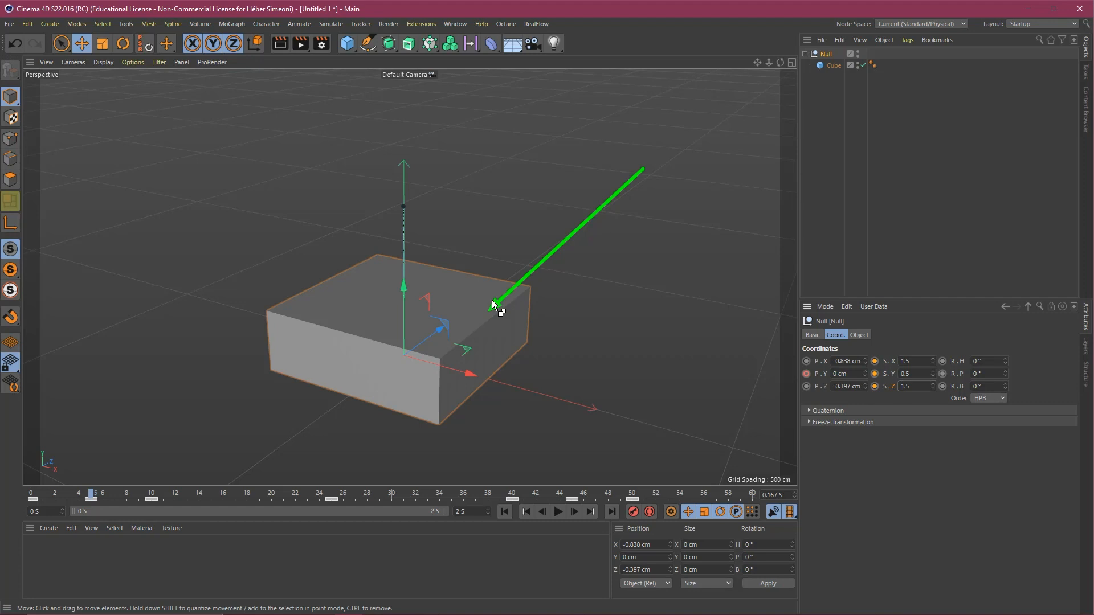
left_click(875, 361)
left_click(874, 374)
left_click(874, 386)
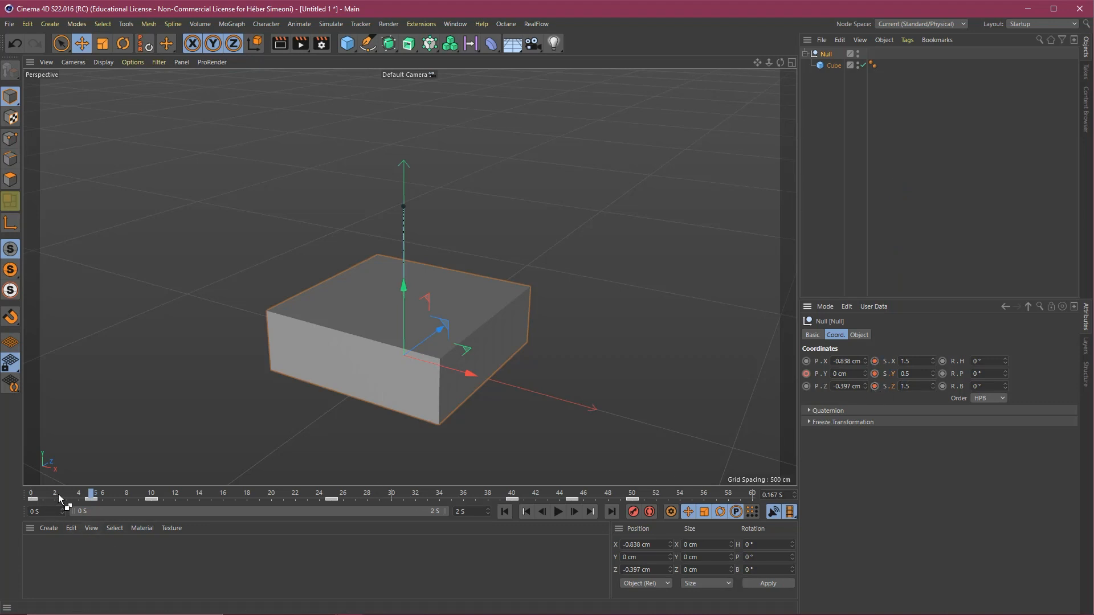
Step: At frame 10, set the null's scale to X 0.5, Y 1.5 and Z 0.5 and record the scale keyframes
left_click_drag(59, 497, 150, 500)
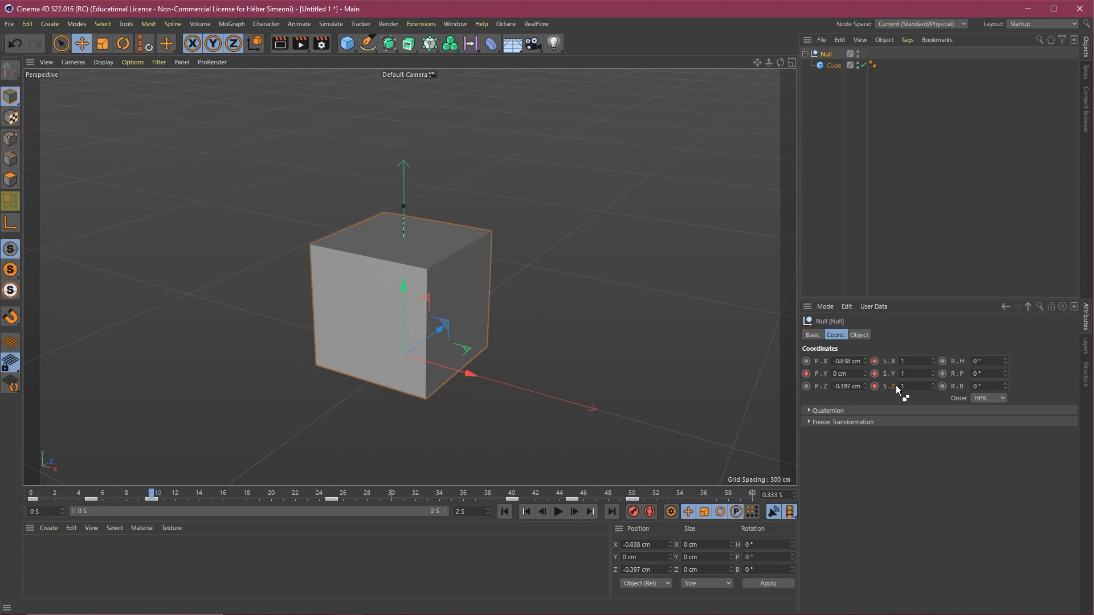
left_click(899, 361)
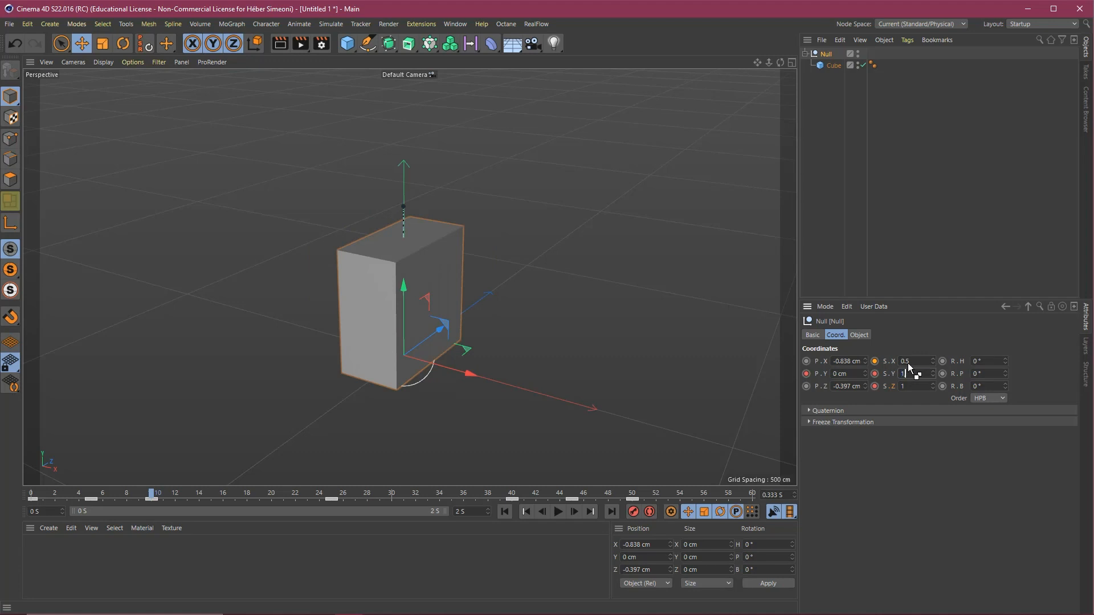
type("1.5")
key("Tab")
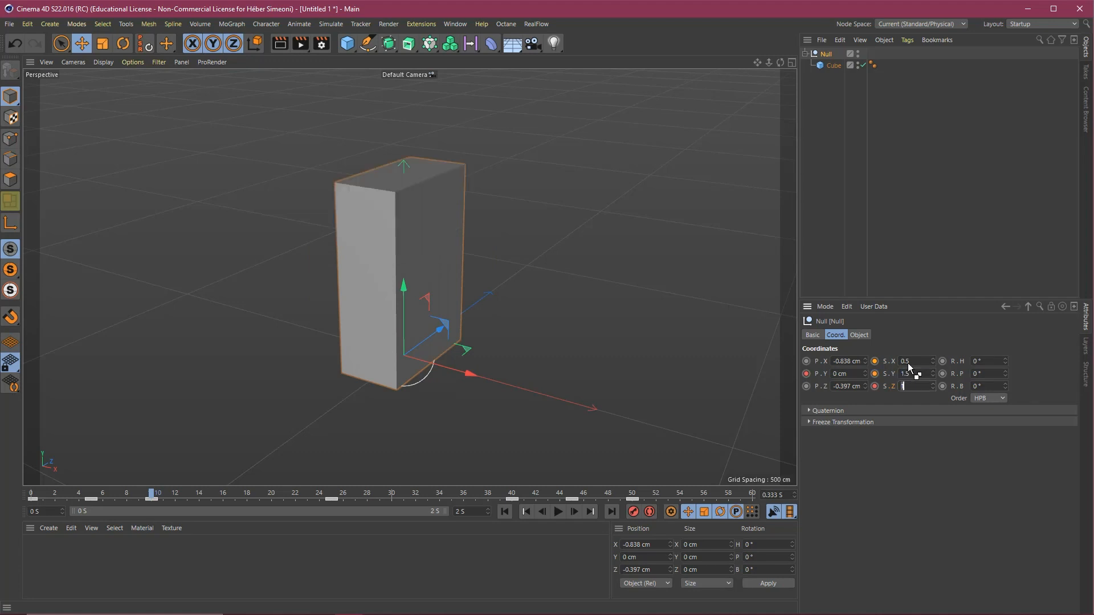
type("0.5")
key("Return")
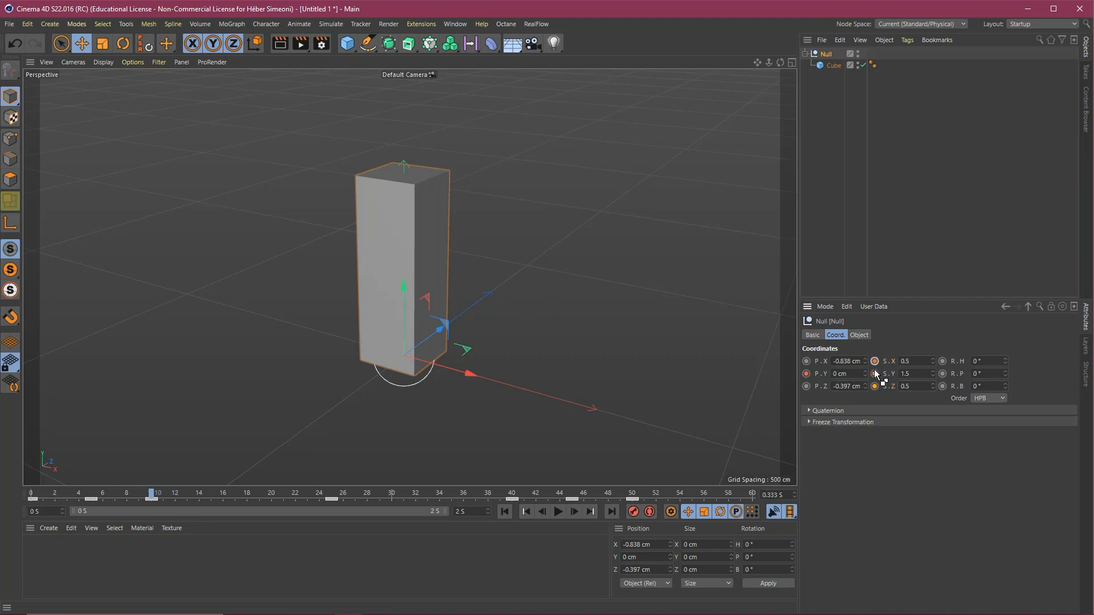
Step: At frame 40, set the null's scale to X 0.5, Y 1.5 and Z 0.5 and record the scale keyframes
left_click_drag(151, 495, 511, 494)
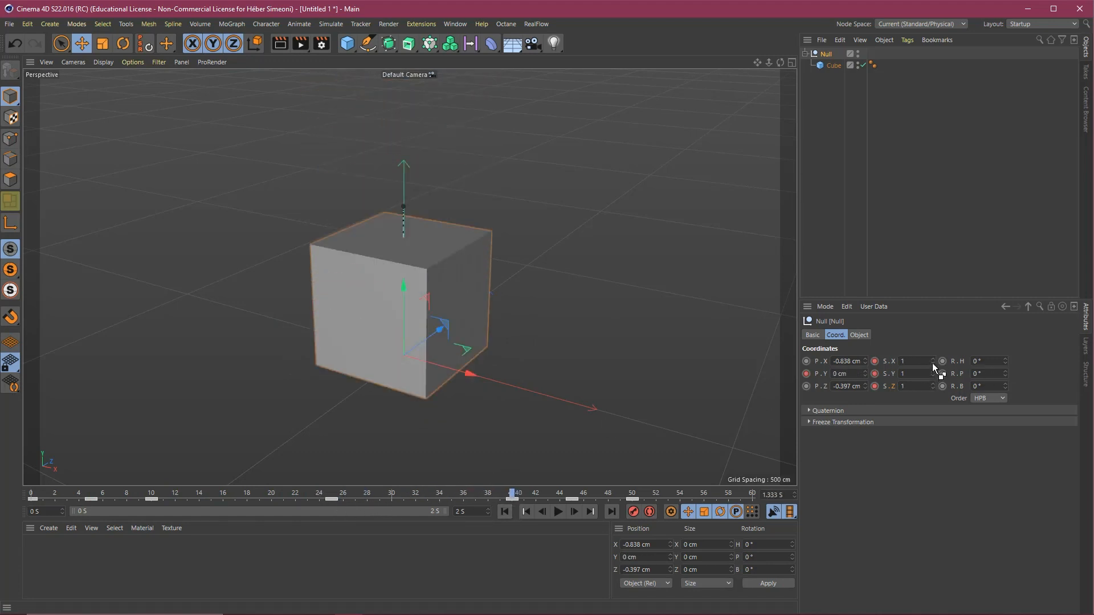
left_click_drag(918, 362, 874, 350)
type(",5")
key("Tab")
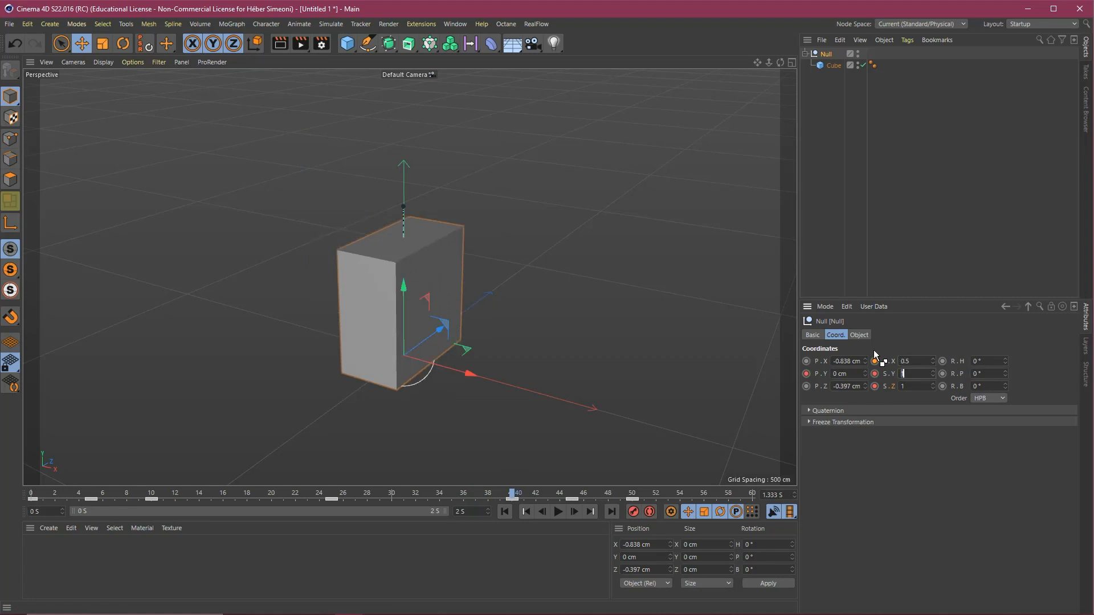
type("1,5")
key("Tab")
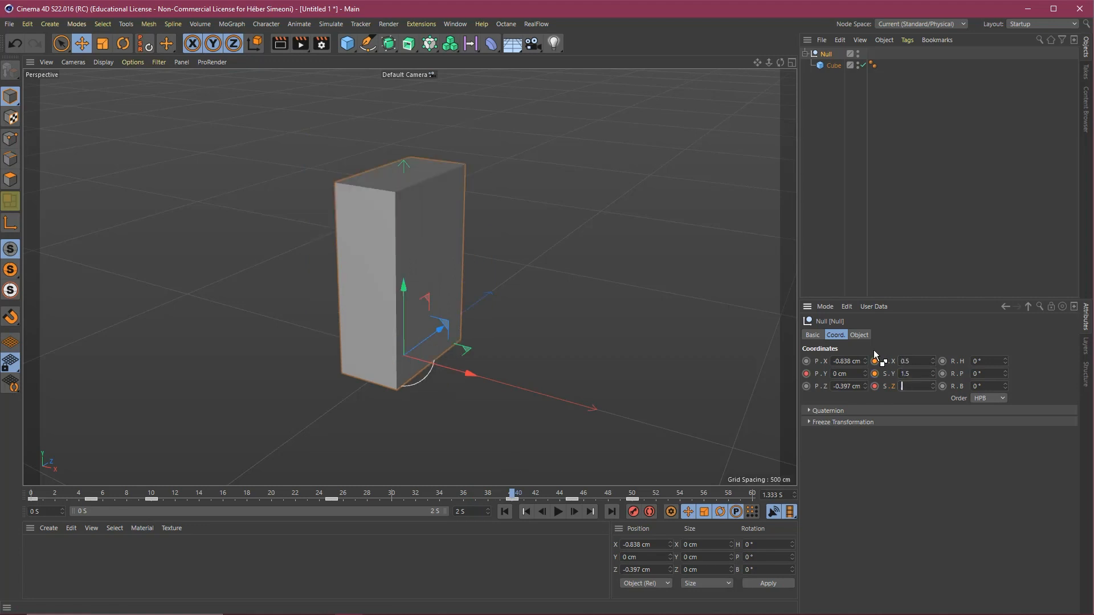
type(",5")
key("Return")
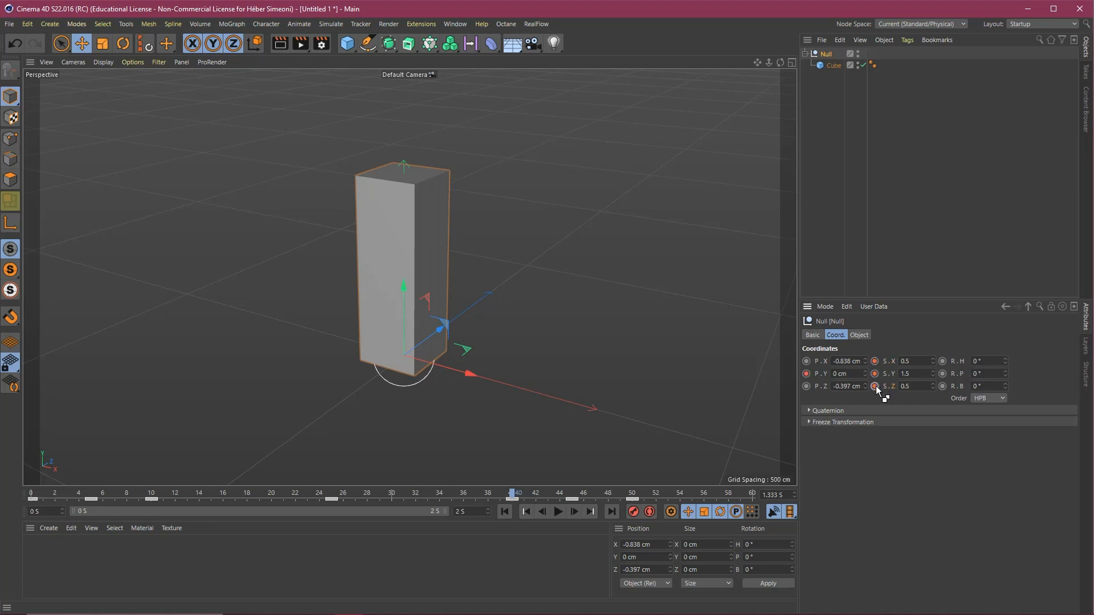
Step: At frame 45, set the null's scale to X 1.5, Y 0.5 and Z 1.5 and record the scale keyframes
left_click_drag(55, 495, 571, 489)
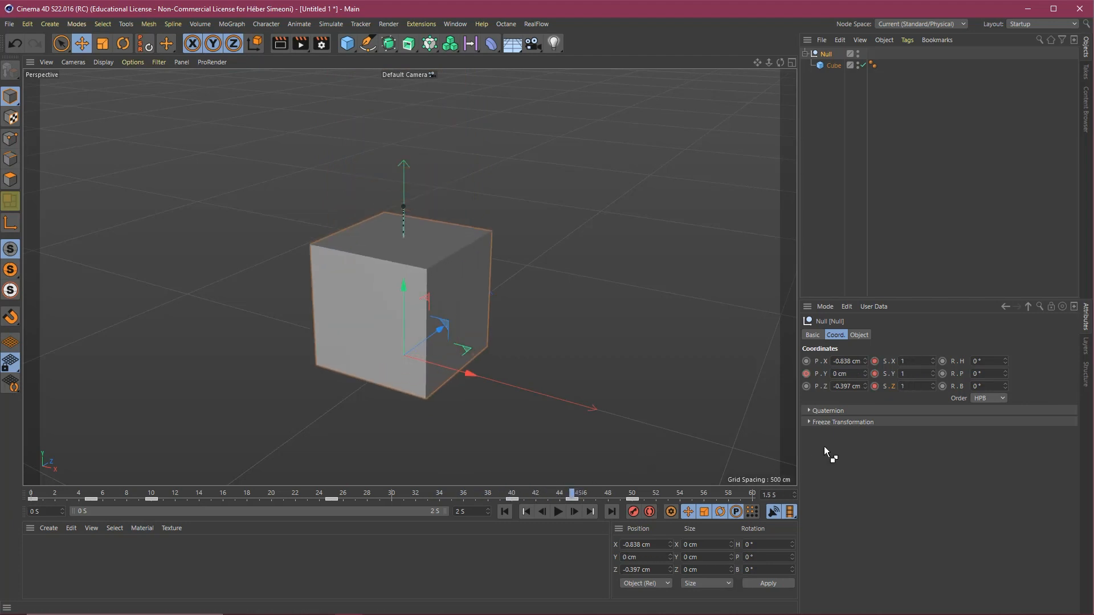
left_click(905, 361)
type("1.5")
key("Tab")
type("0.5")
key("Tab")
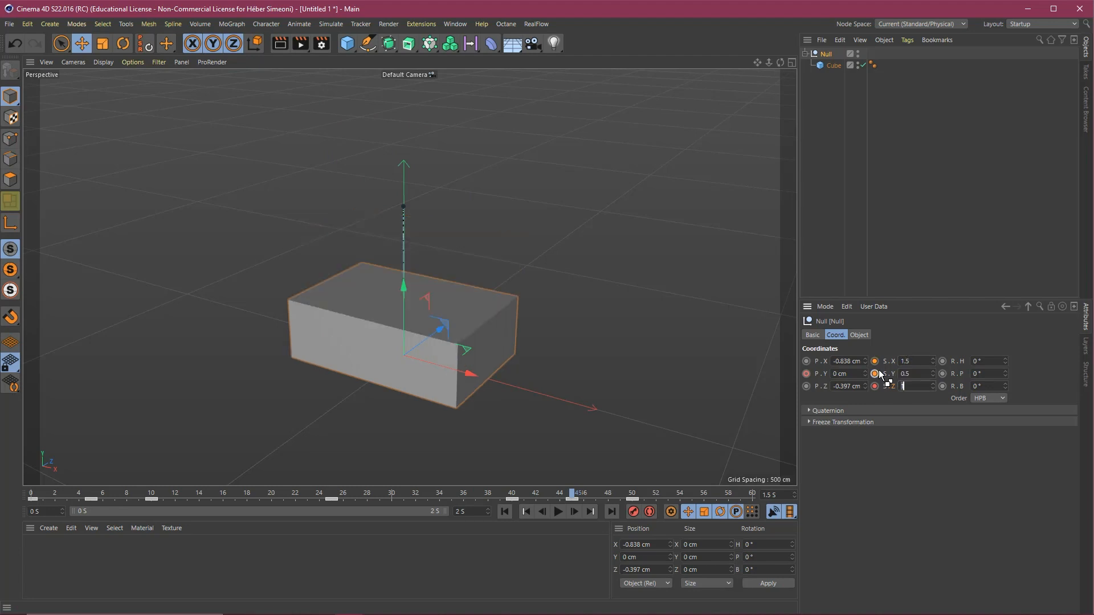
type("1,25")
key("BackSpace")
key("BackSpace")
type("5")
key("Return")
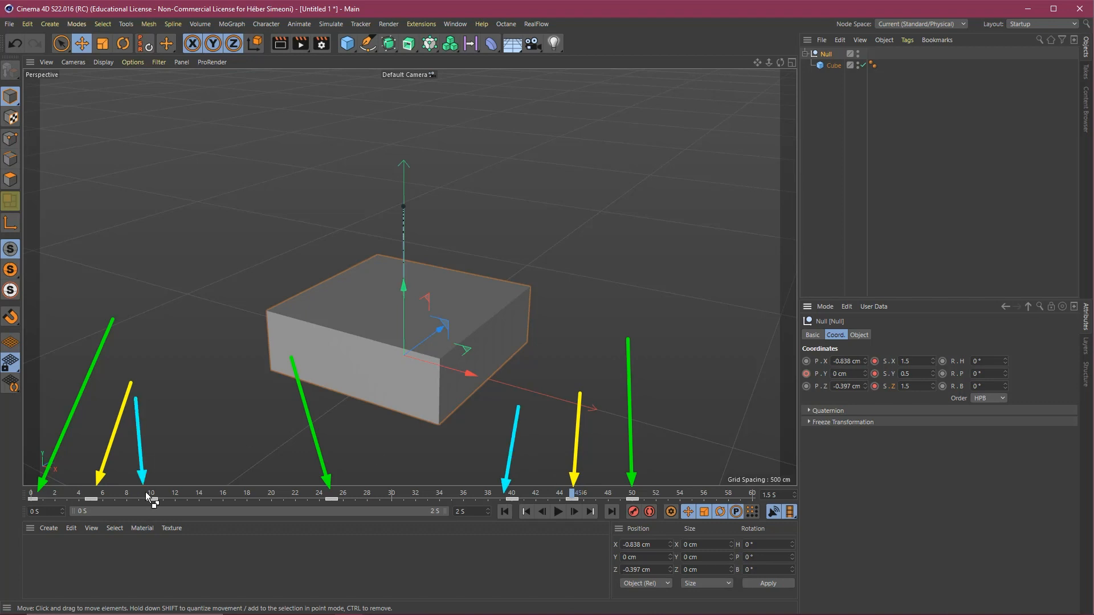
Step: Deselect the null and play the squash-and-stretch jump, then stop playback
key("F8")
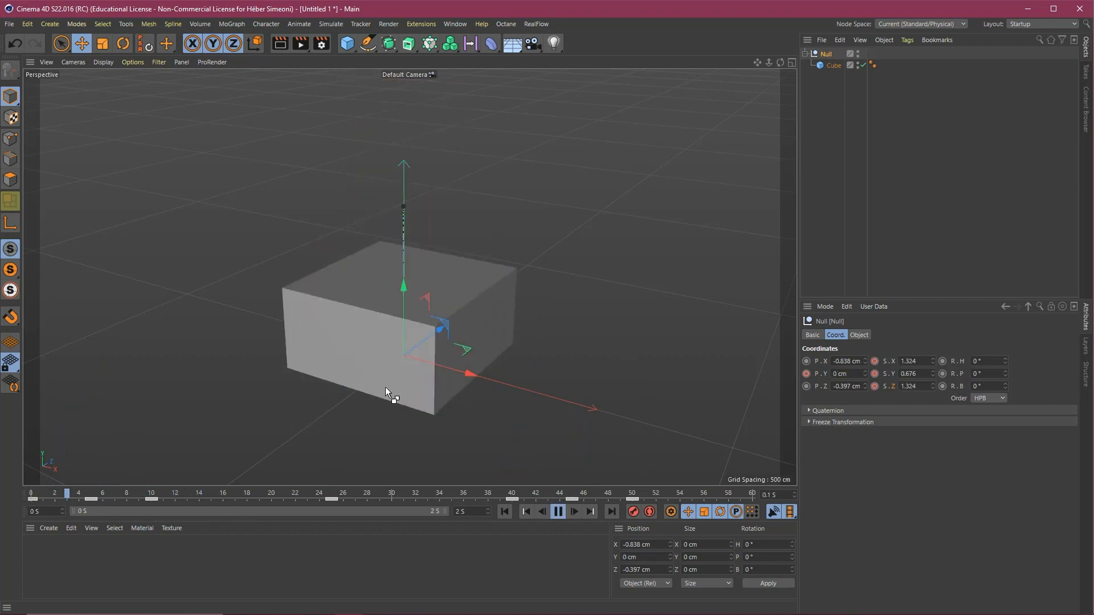
left_click(533, 316)
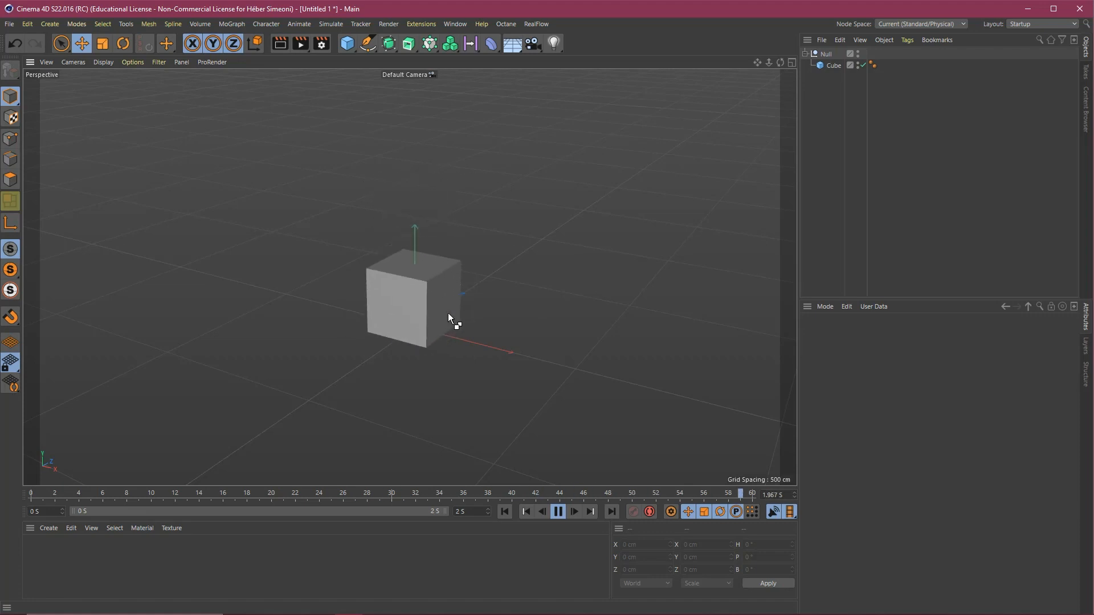
left_click(558, 511)
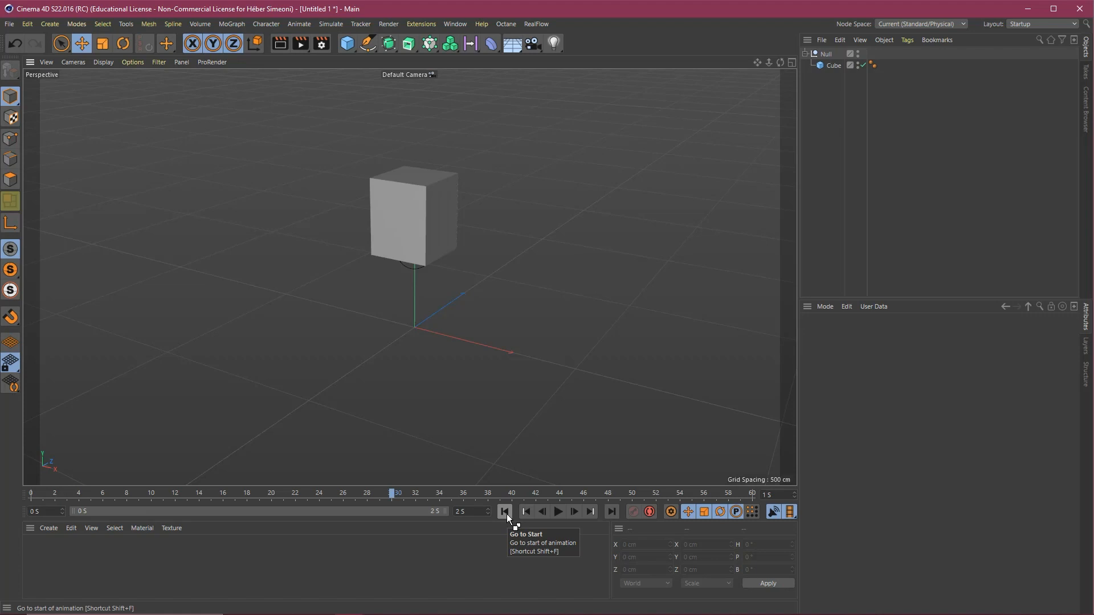
Step: Scrub the animation back to frame 0, replay the jump and stop it partway through
left_click_drag(387, 493, 117, 491)
scroll(439, 283, "up", 1)
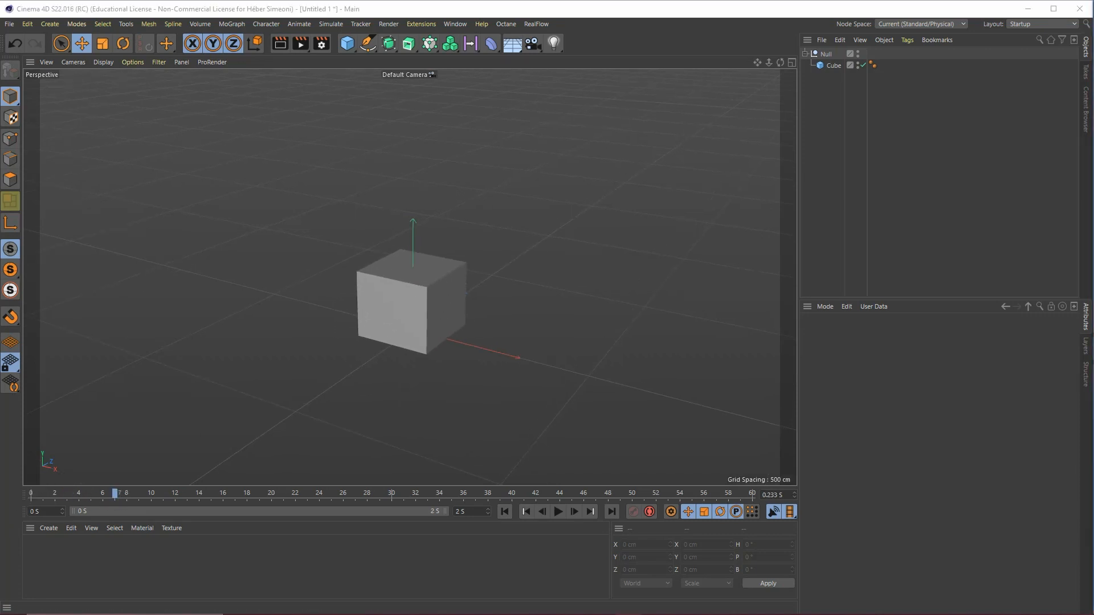
left_click_drag(53, 493, 32, 494)
key("F8")
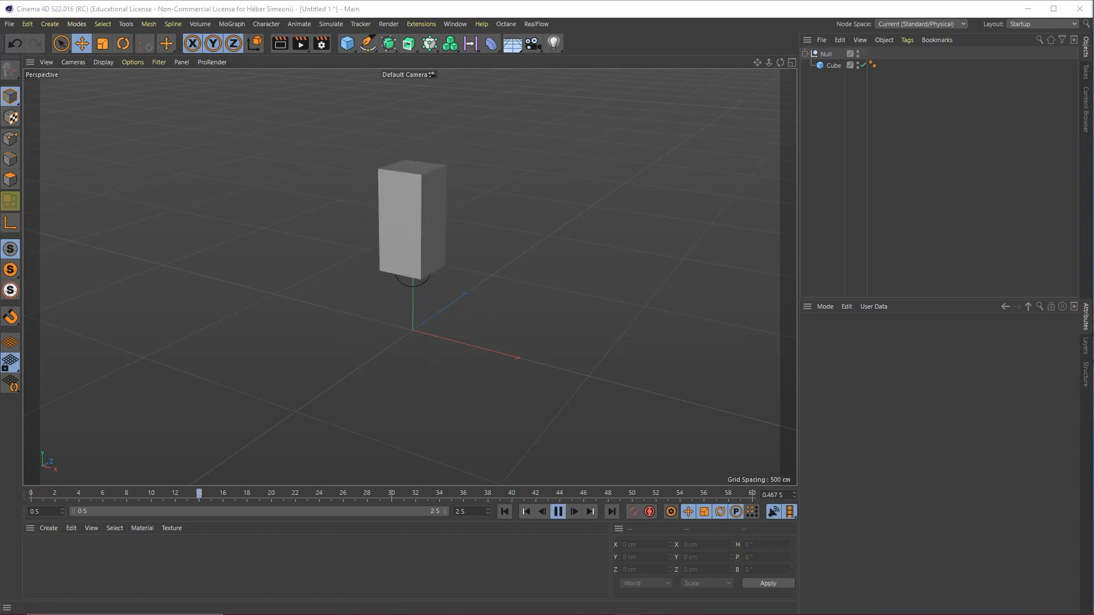
left_click(558, 511)
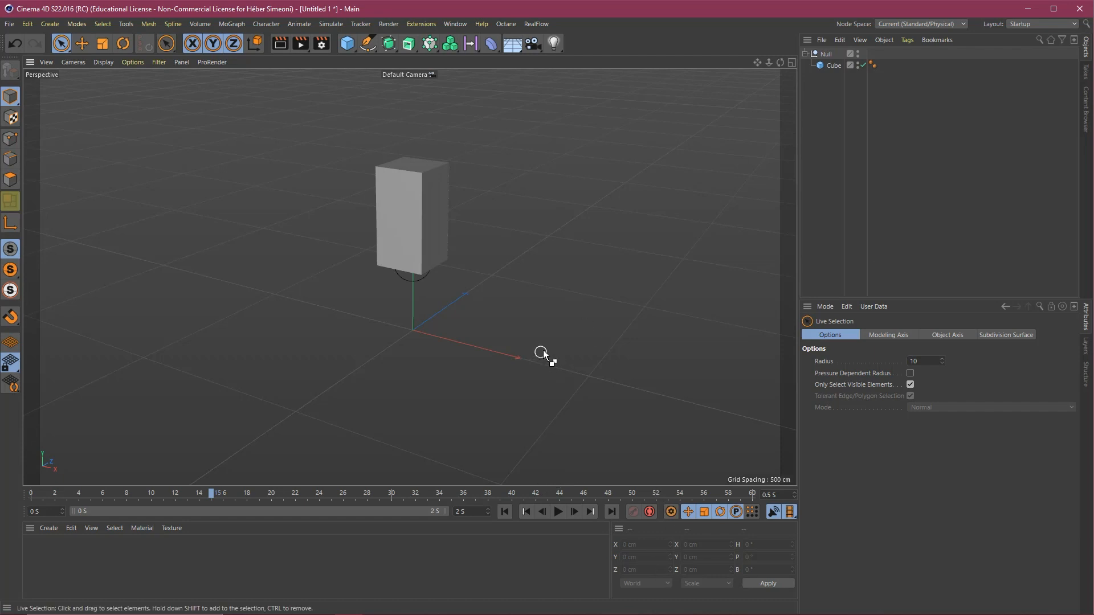
Step: Open the F-Curve timeline and arrange its window and the perspective view so the cube stays visible beside it
left_click(452, 28)
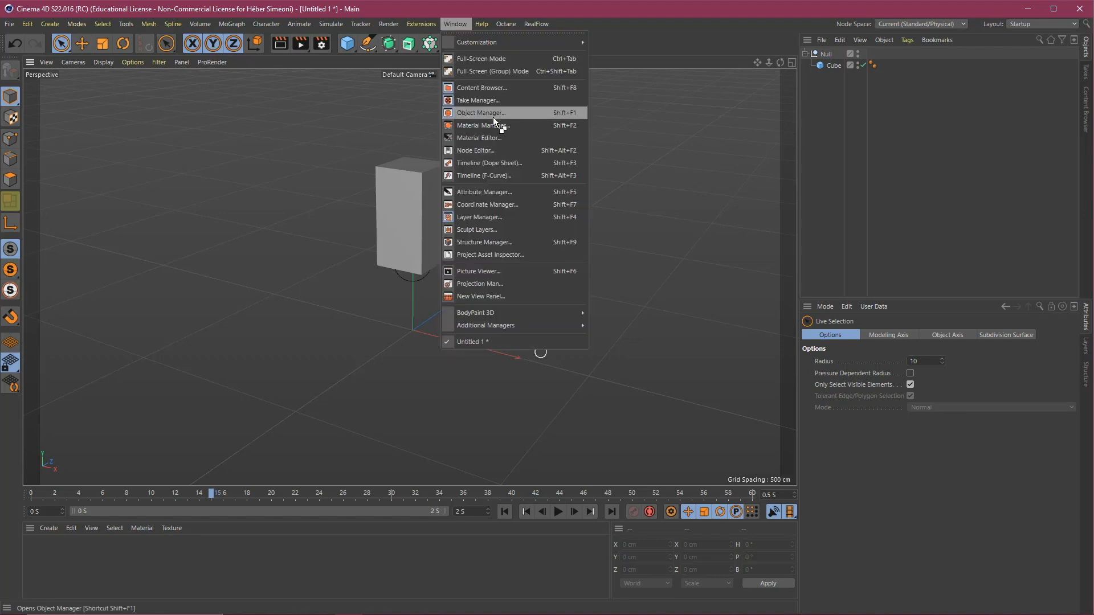
left_click(472, 177)
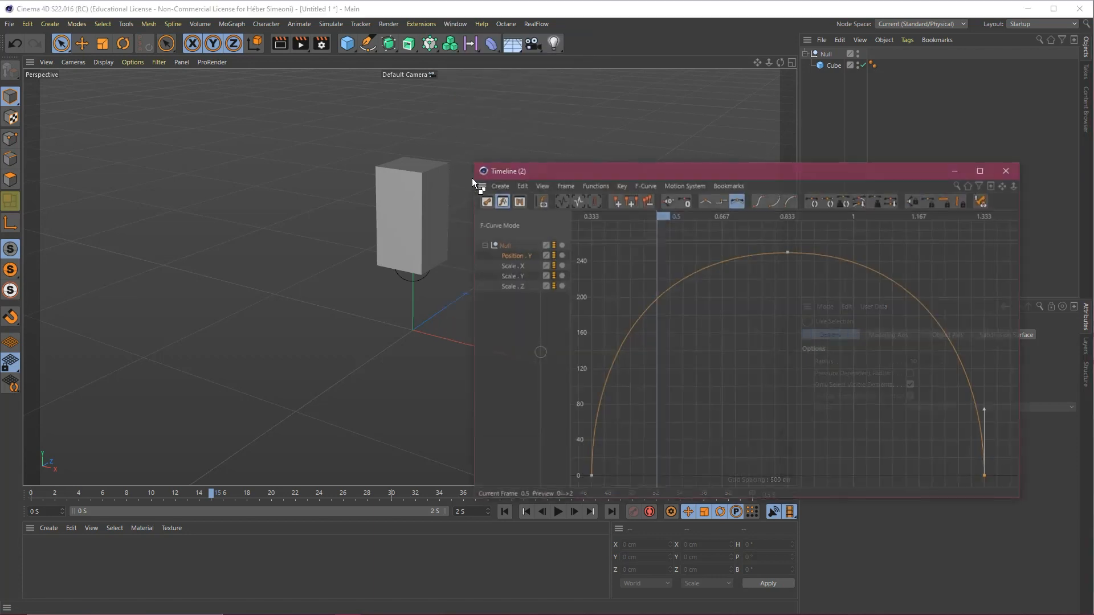
left_click_drag(674, 169, 651, 112)
left_click_drag(302, 230, 240, 281, "alt")
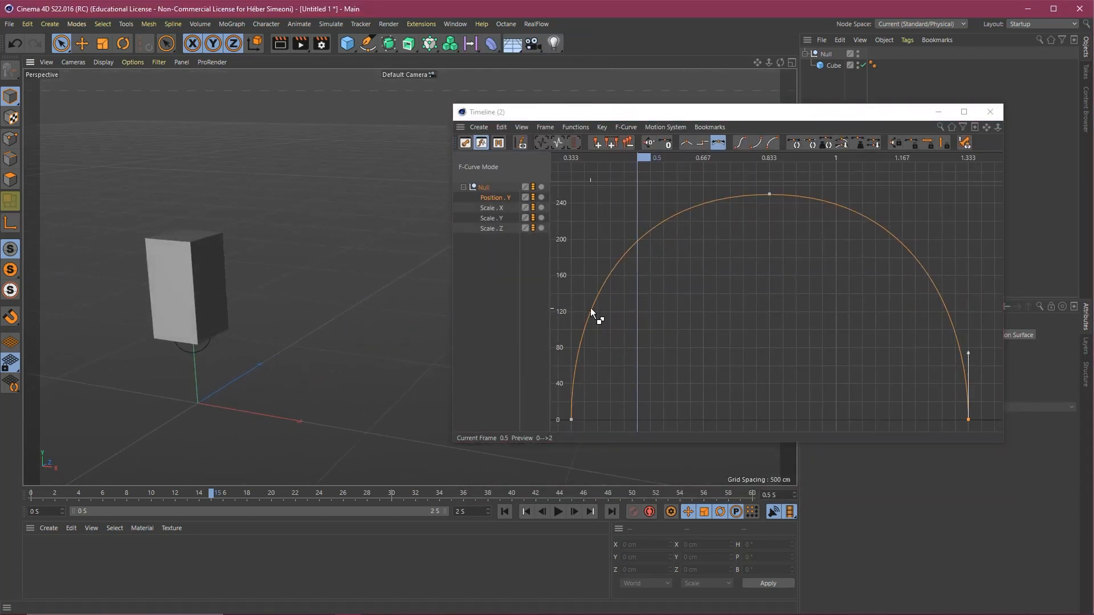
Step: Display the null's Scale X, Y and Z curves together in the F-Curve timeline, framed with some margin
left_click(492, 208)
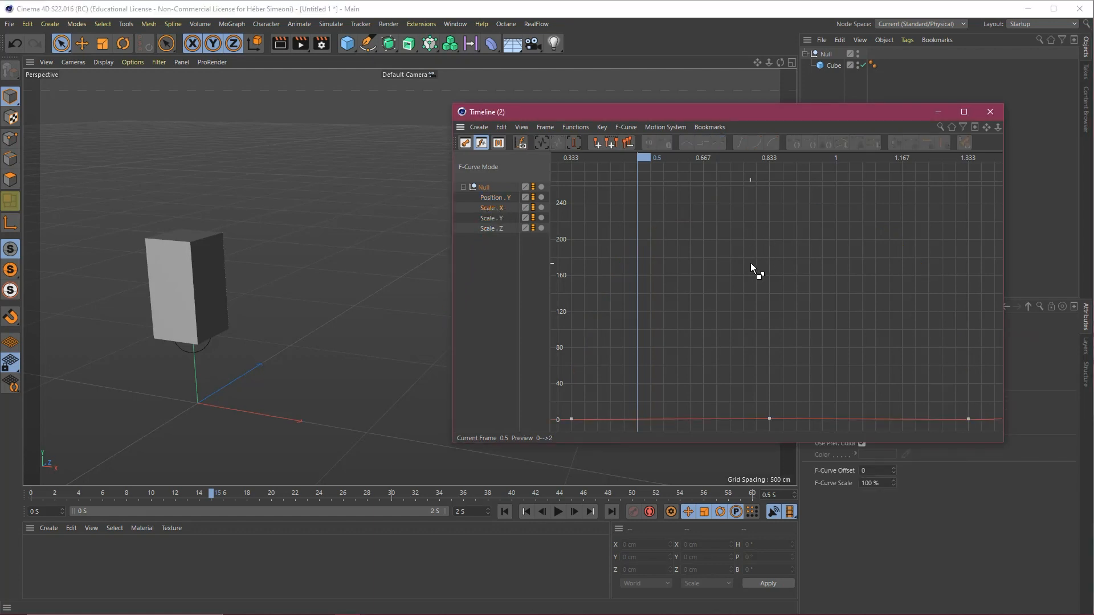
key("h")
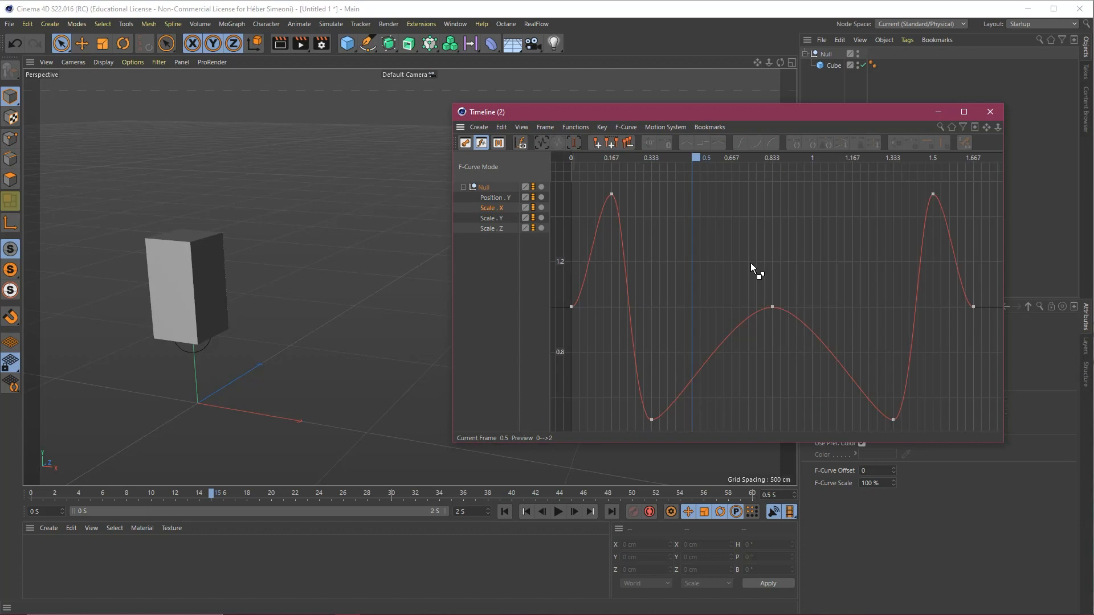
left_click(491, 219)
left_click(492, 230)
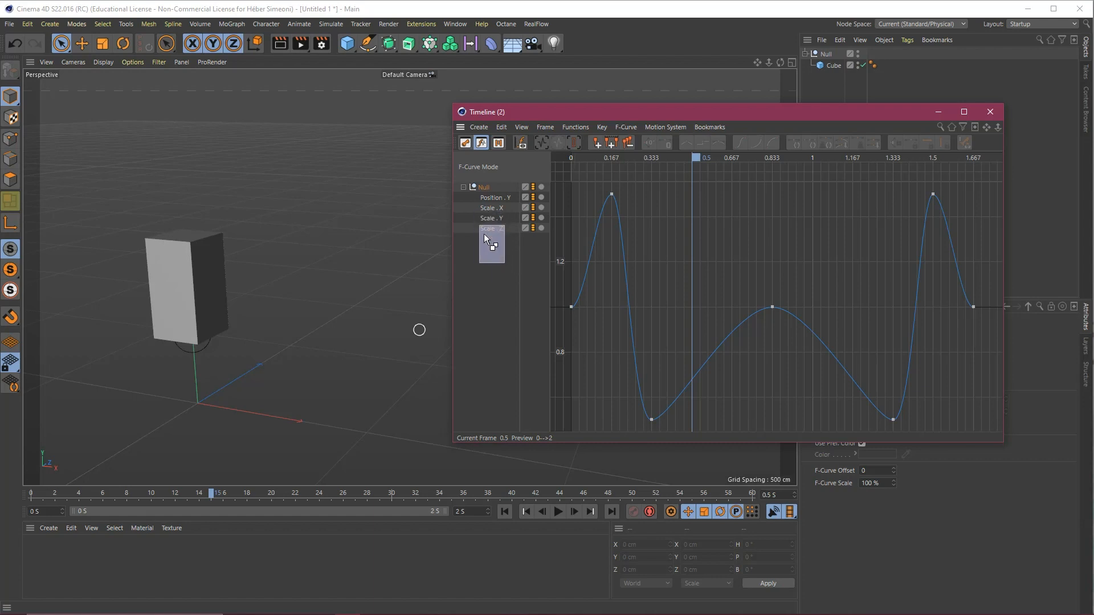
left_click_drag(478, 217, 472, 206)
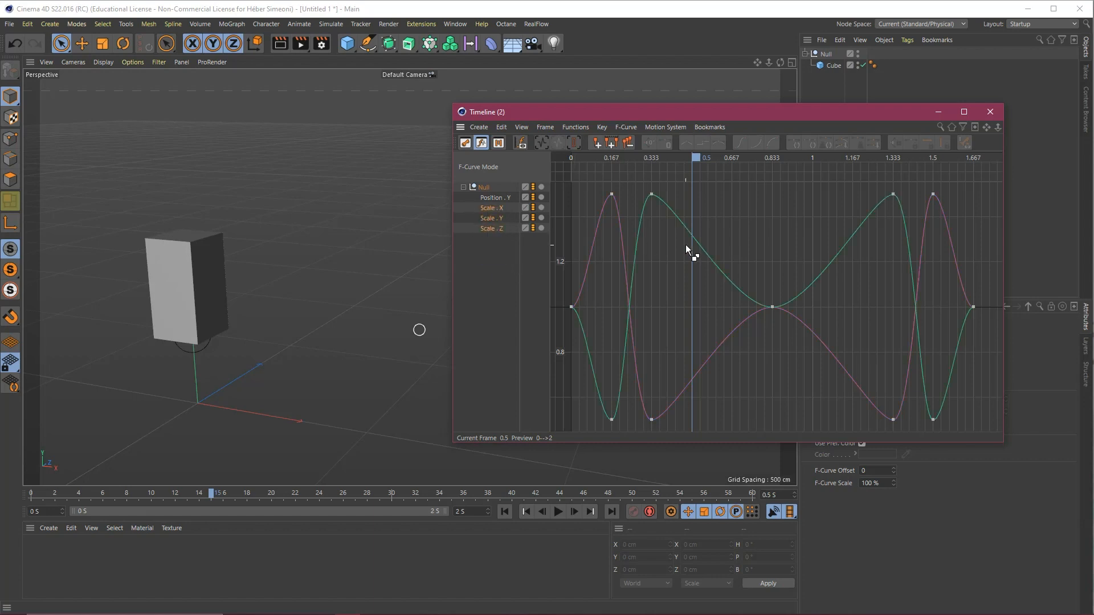
scroll(727, 307, "down", 4)
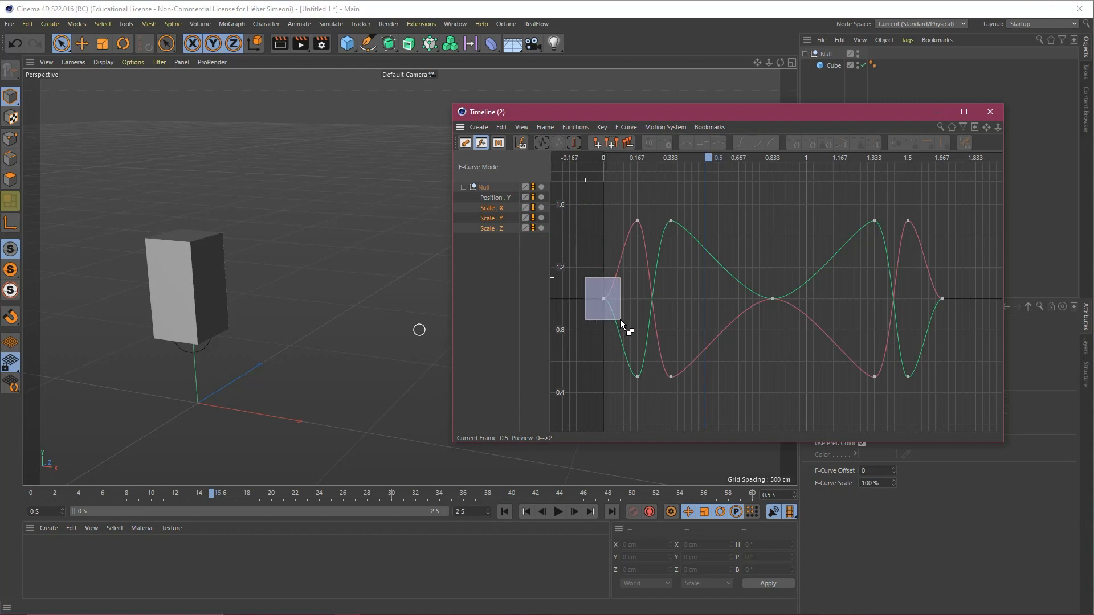
Step: Select the first and last keys of all three scale curves and lengthen their horizontal tangents inward to ease the start and end
left_click_drag(621, 318, 622, 320)
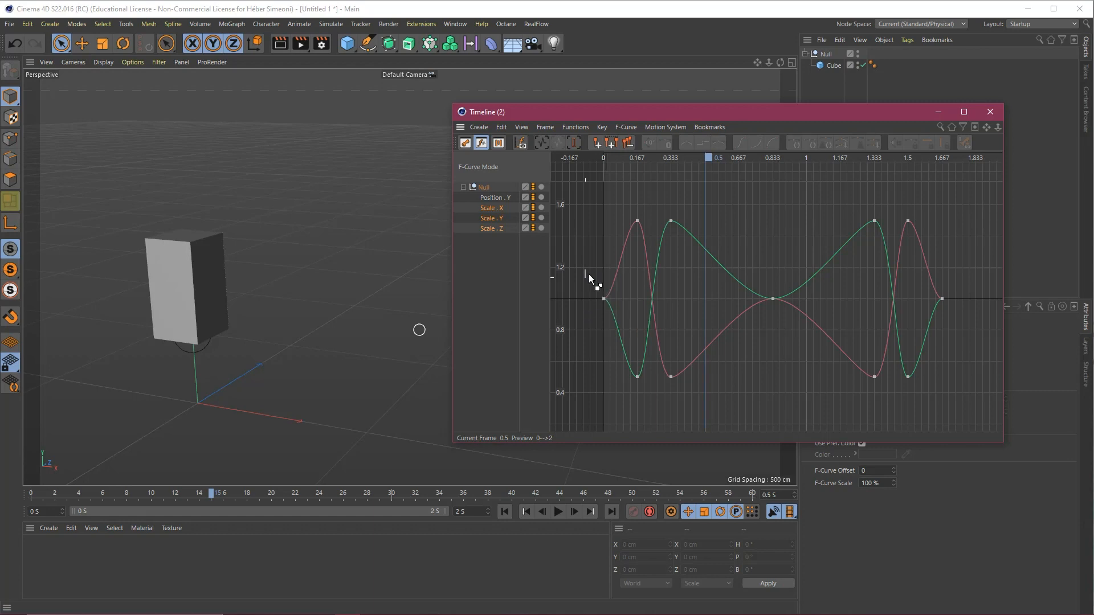
left_click_drag(608, 302, 618, 312)
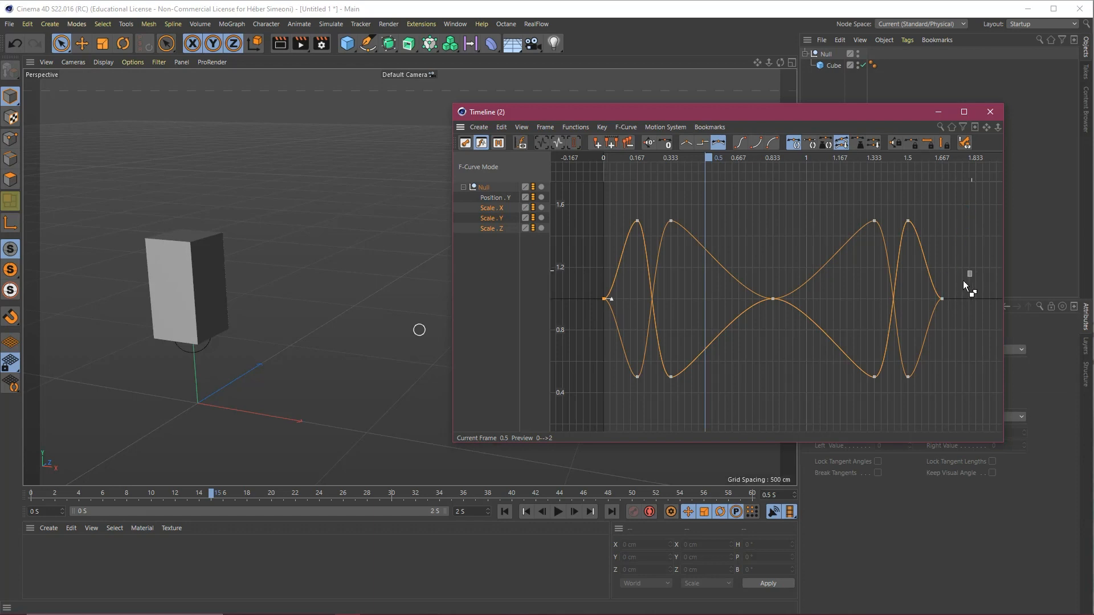
left_click_drag(937, 305, 924, 324)
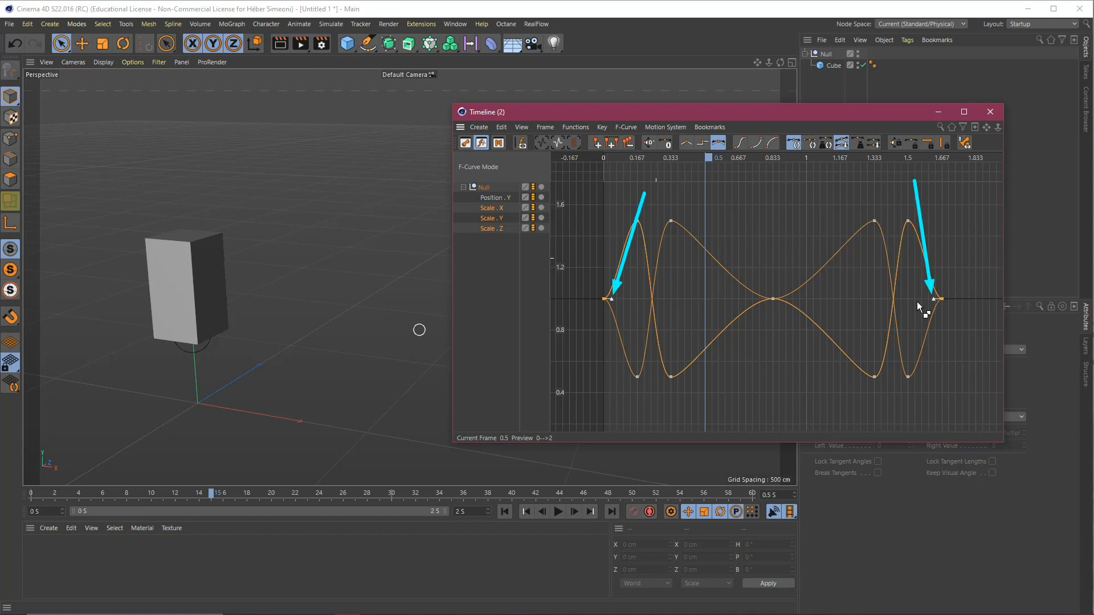
mouse_move(611, 299)
left_mouse_down()
mouse_move(652, 303)
mouse_move(596, 302)
mouse_move(644, 303)
left_mouse_up()
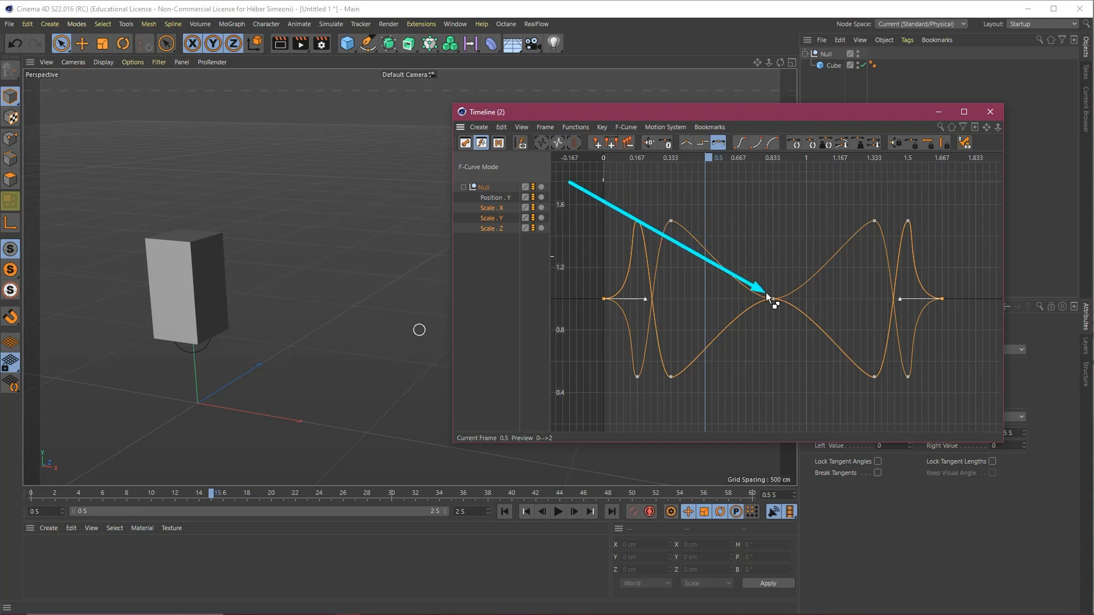
Step: Lengthen the middle scale keys' tangents, and shorten those of the scale keys at 0.333 and 1.333 seconds until they form sharp peaks
left_click_drag(762, 311, 687, 308)
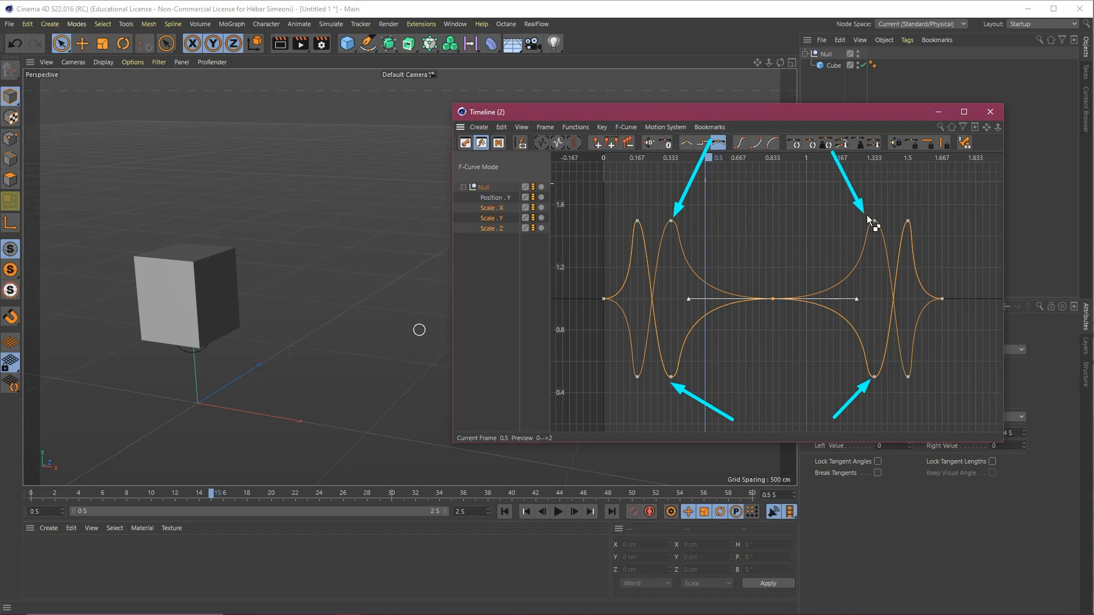
left_click_drag(682, 189, 664, 396)
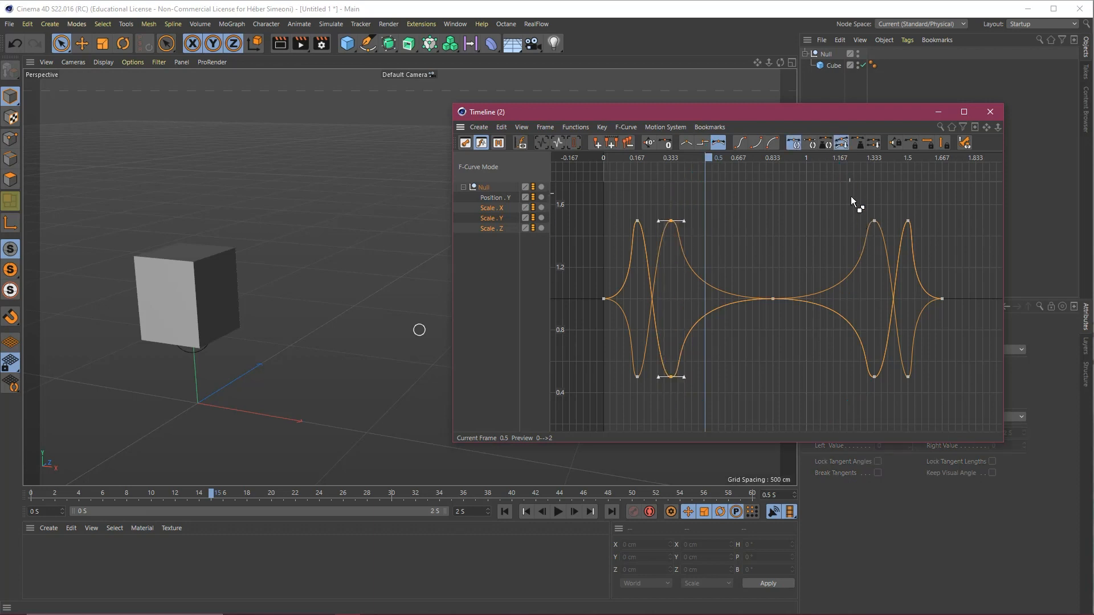
left_click_drag(851, 197, 881, 395)
left_click_drag(685, 220, 669, 224)
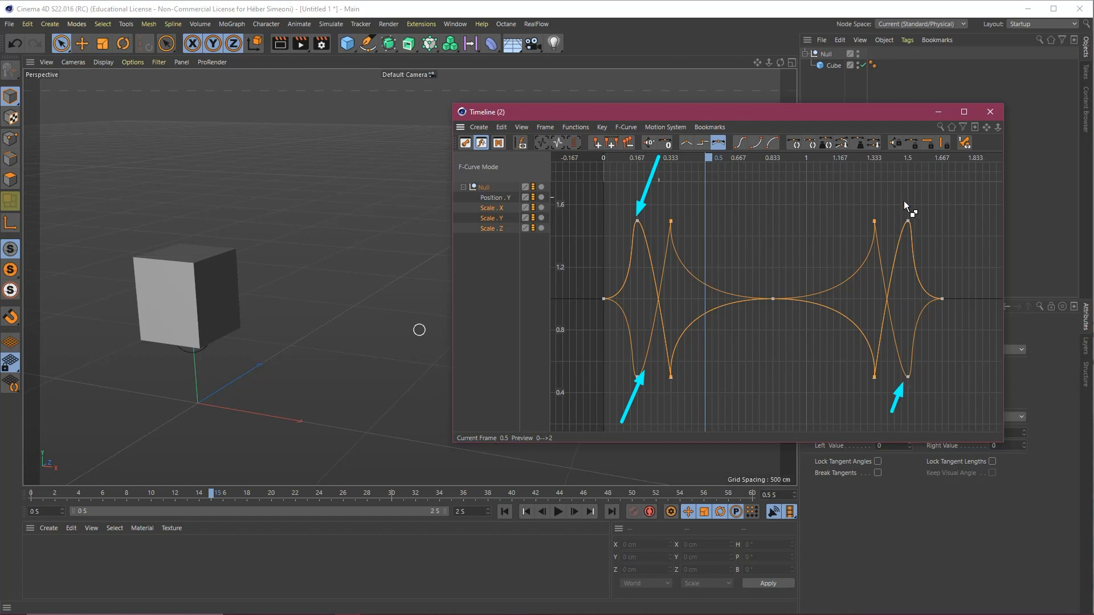
Step: Select the scale keys at 0.167 and 1.5 seconds and lengthen their horizontal tangents to round off the squash
left_click_drag(896, 199, 914, 411)
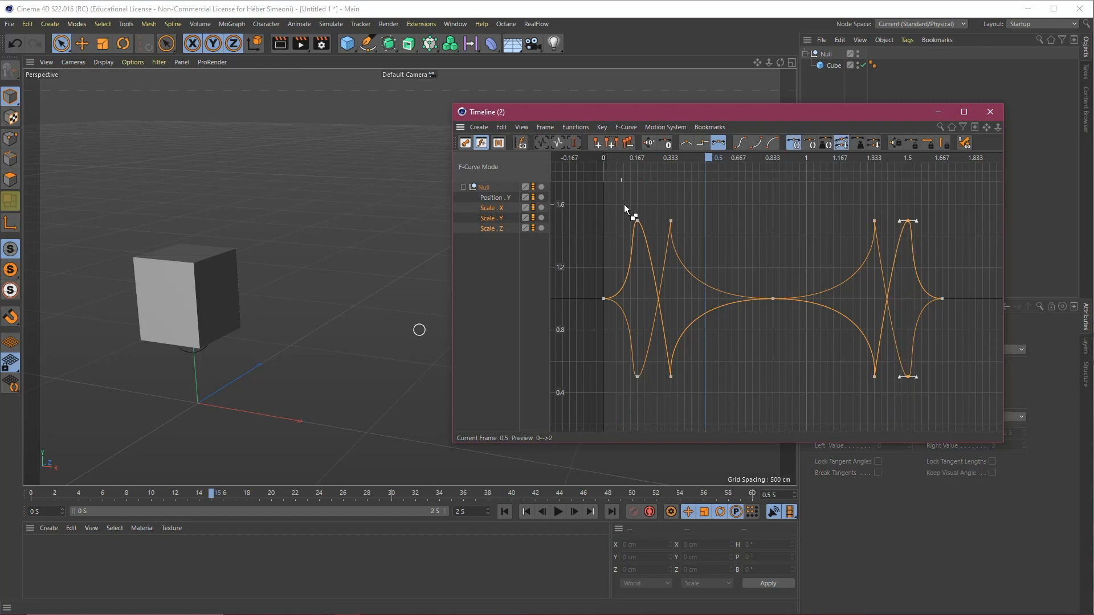
left_click_drag(629, 198, 646, 395)
left_click_drag(645, 220, 656, 222)
Step: Preview the jump with the reshaped scale curves, close the F-Curve timeline and return to frame 0
key("F8")
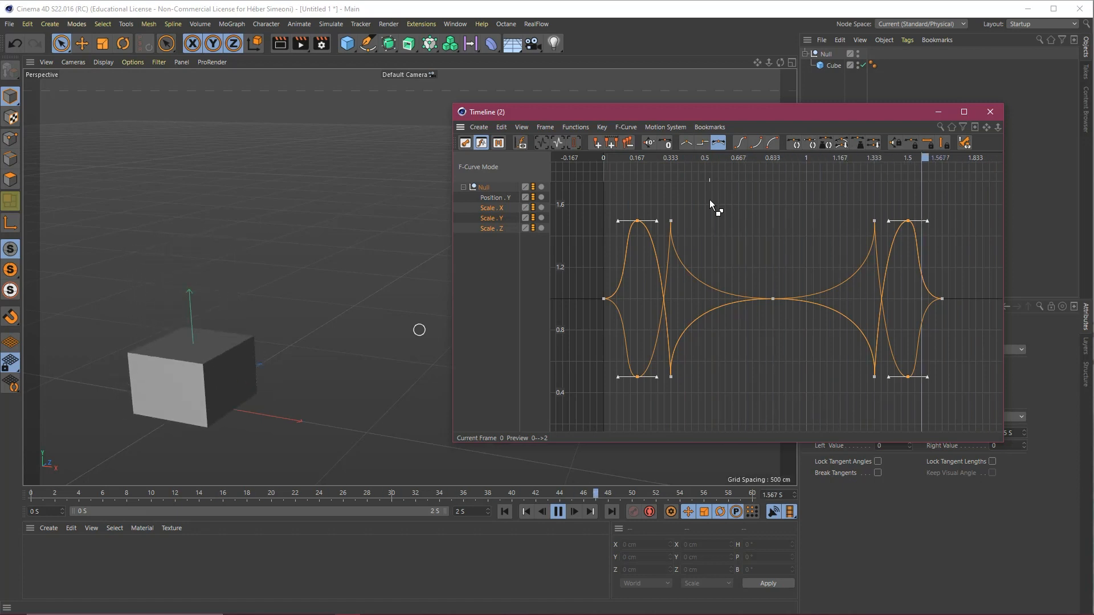
left_click(809, 266)
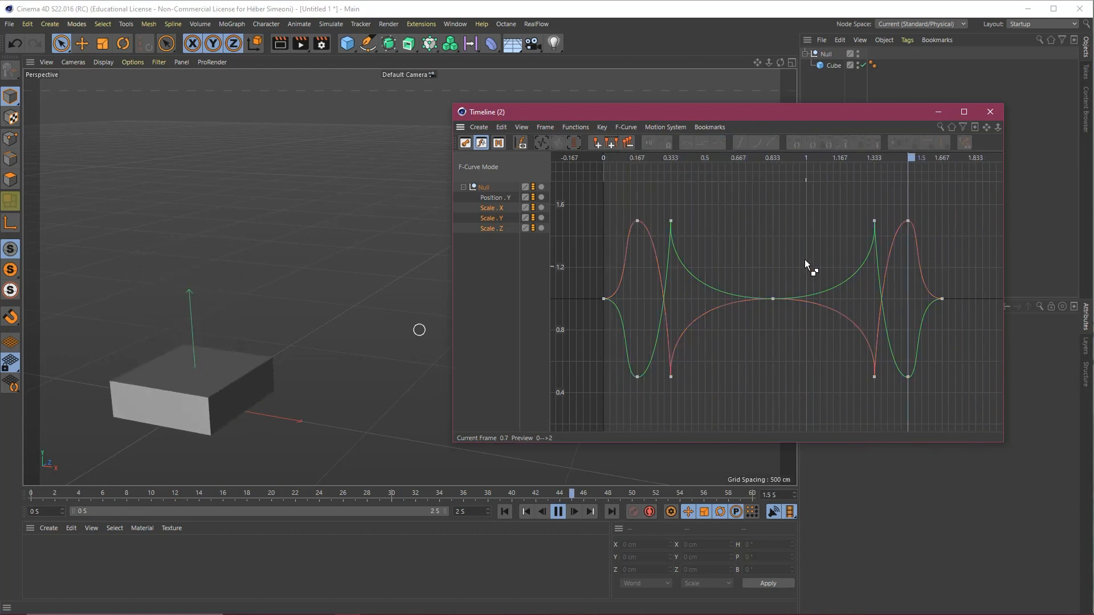
left_click(989, 111)
left_click(504, 512)
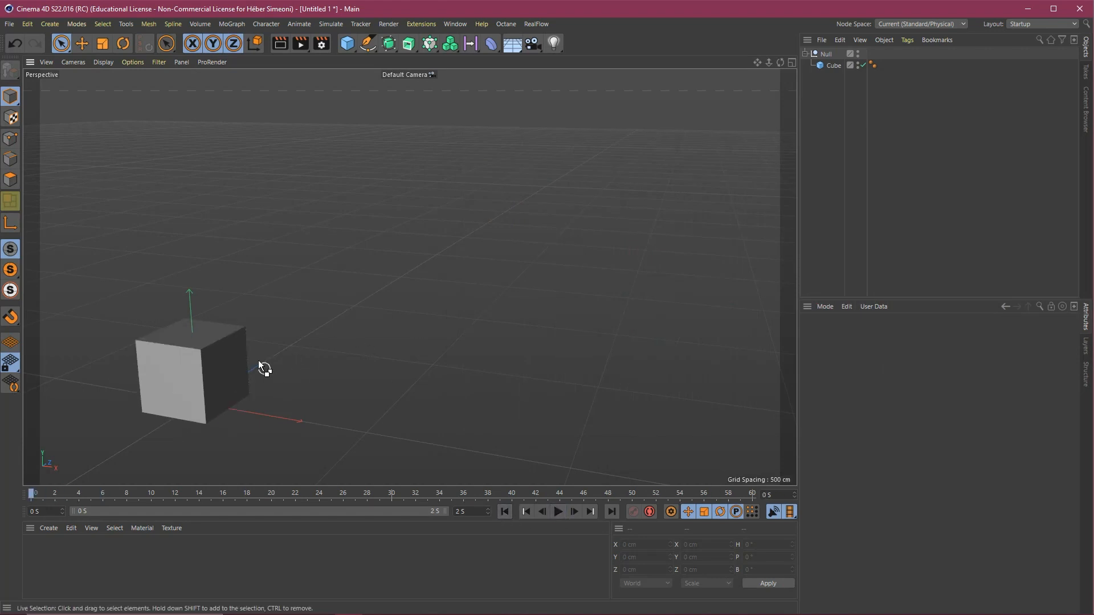
Step: Center the cube in the perspective view and replay the jump from the start, stopping it after viewing
middle_click_drag(258, 360, 433, 356, "alt")
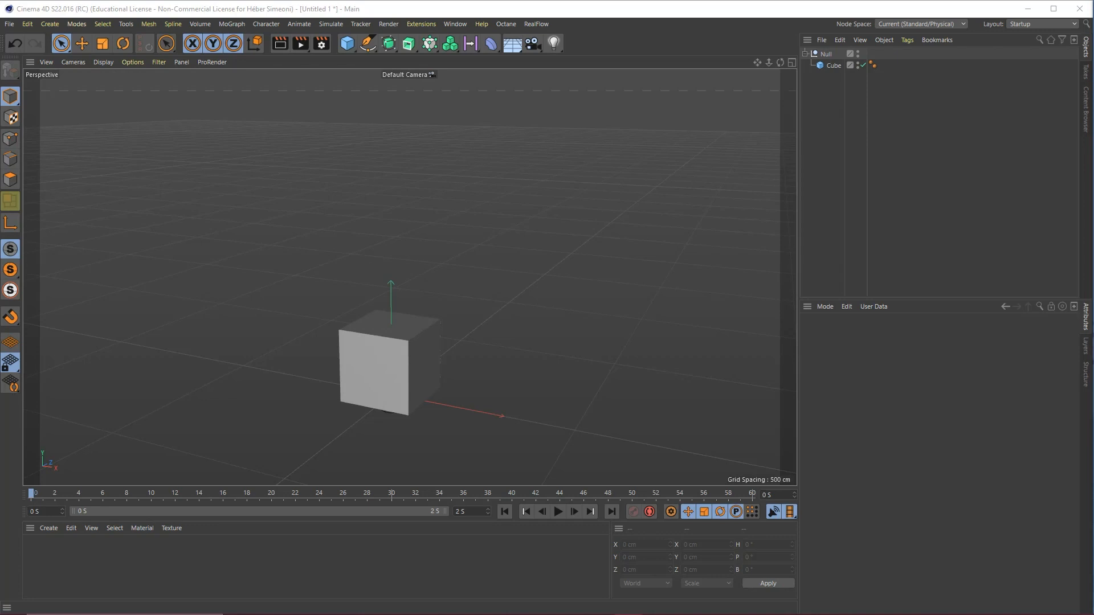
middle_click_drag(383, 343, 394, 330, "alt")
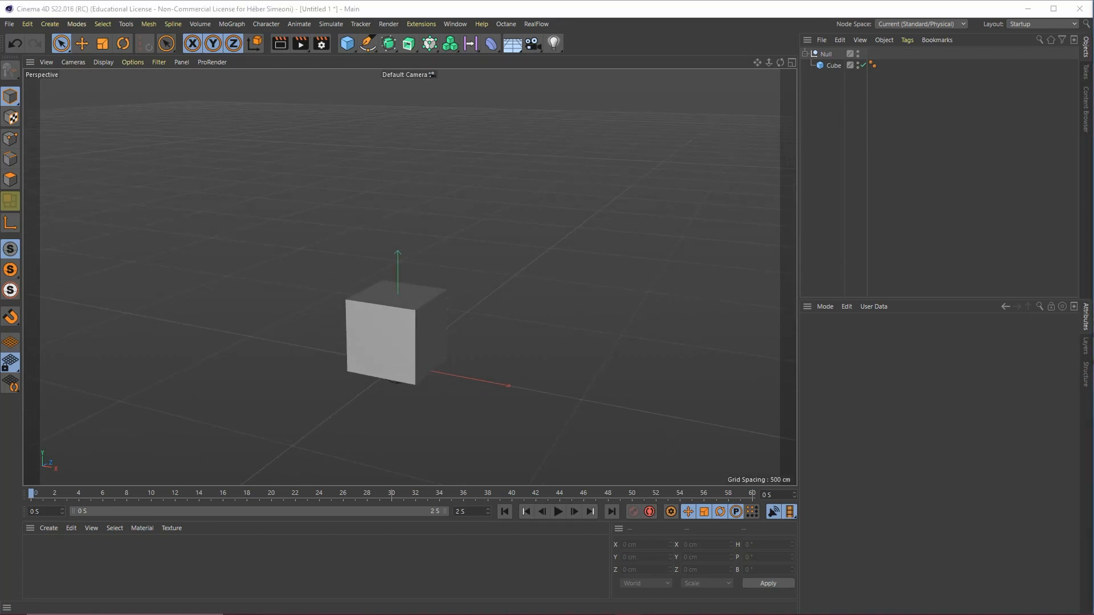
left_click(497, 512)
left_click(558, 511)
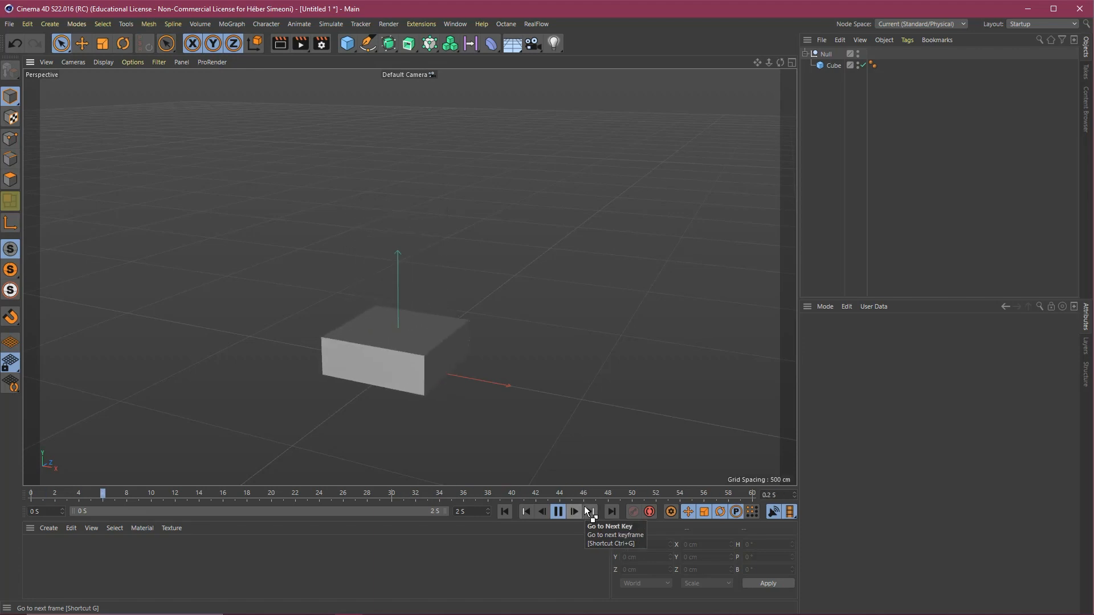
left_click(555, 511)
Step: Select the null, test its heading rotation at frame 5, reset R.H to 0° and keyframe it there
left_click(824, 54)
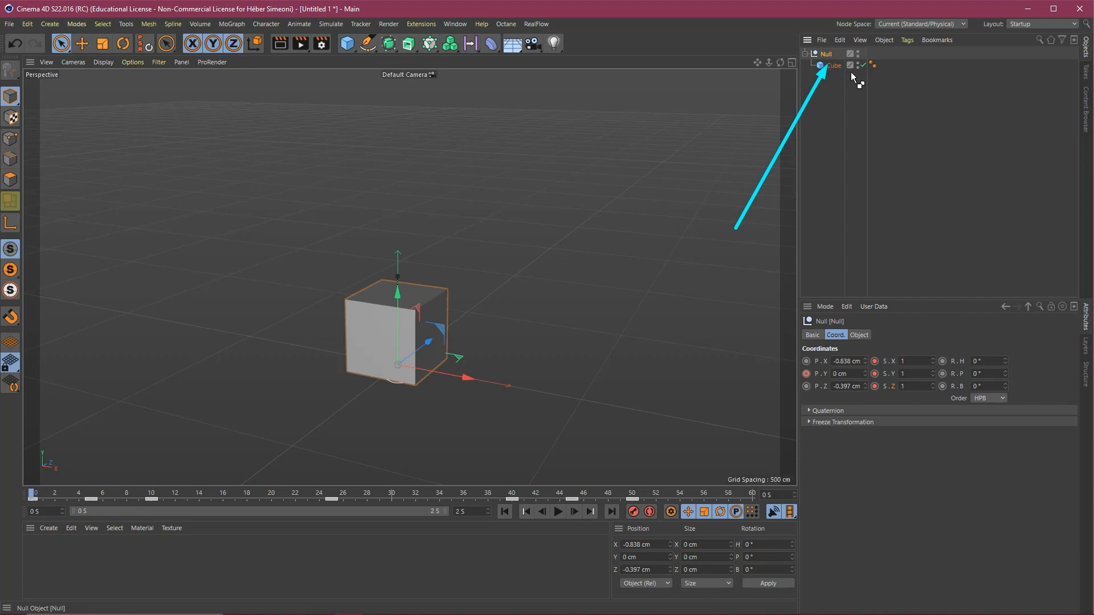
left_click(90, 494)
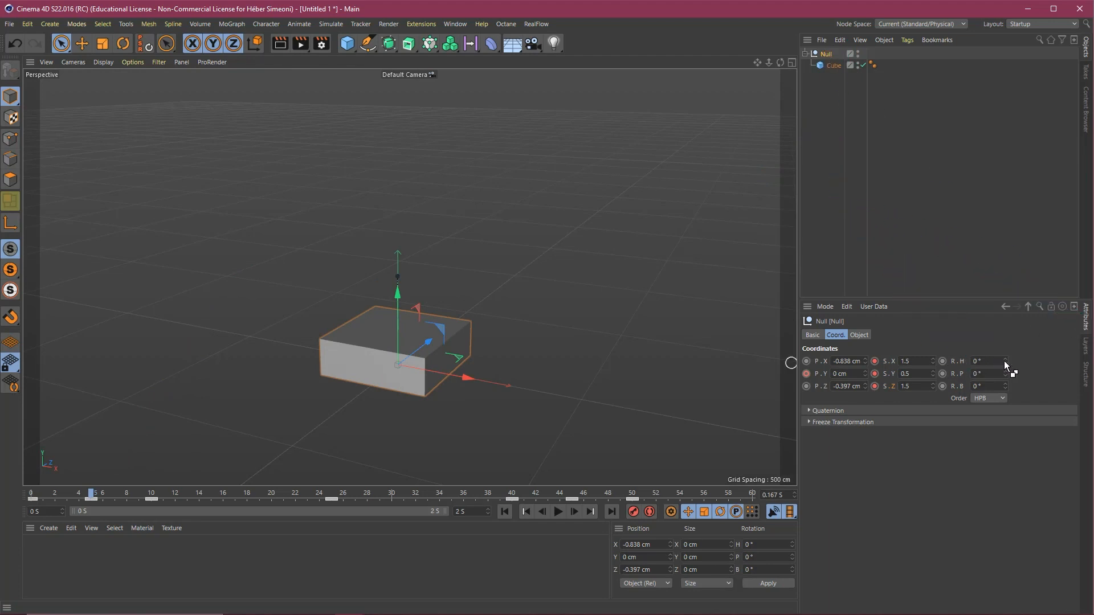
left_click_drag(1004, 360, 1004, 360)
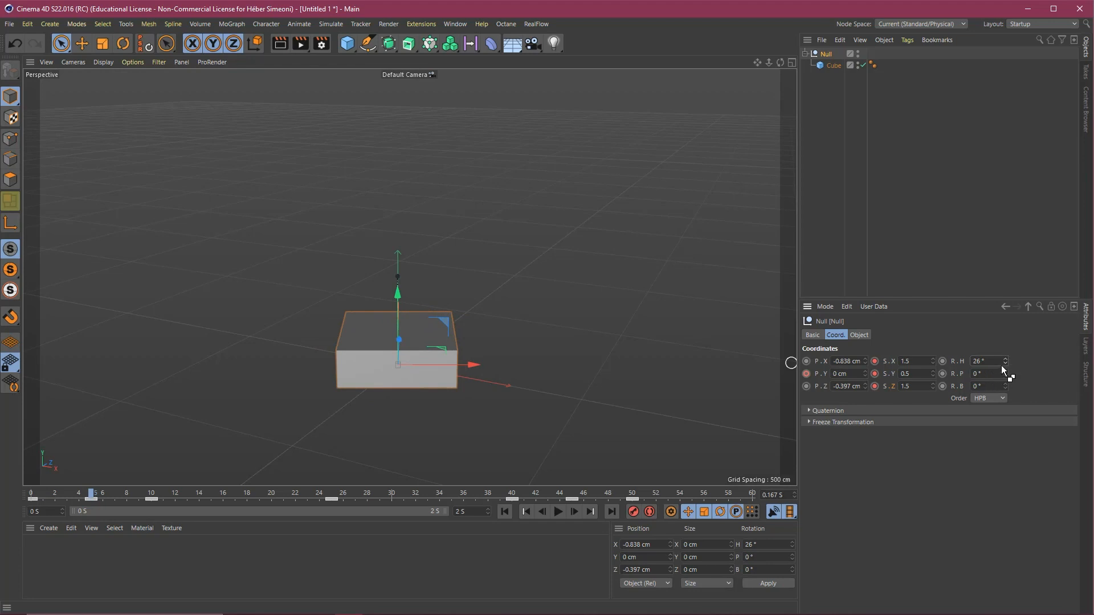
left_click_drag(1001, 366, 934, 350)
type("0")
key("Return")
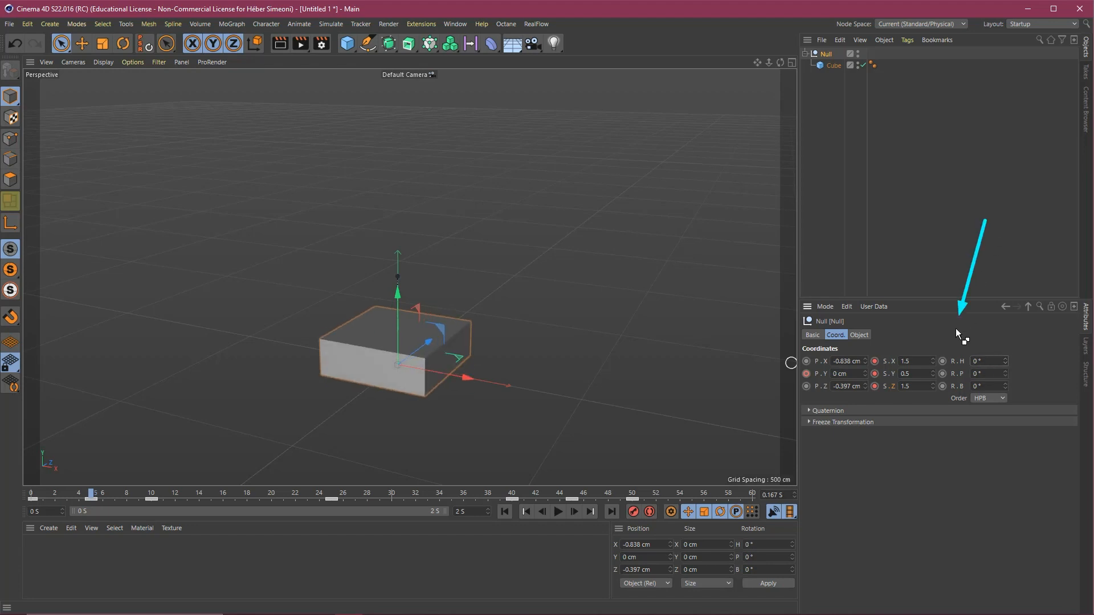
left_click(942, 361)
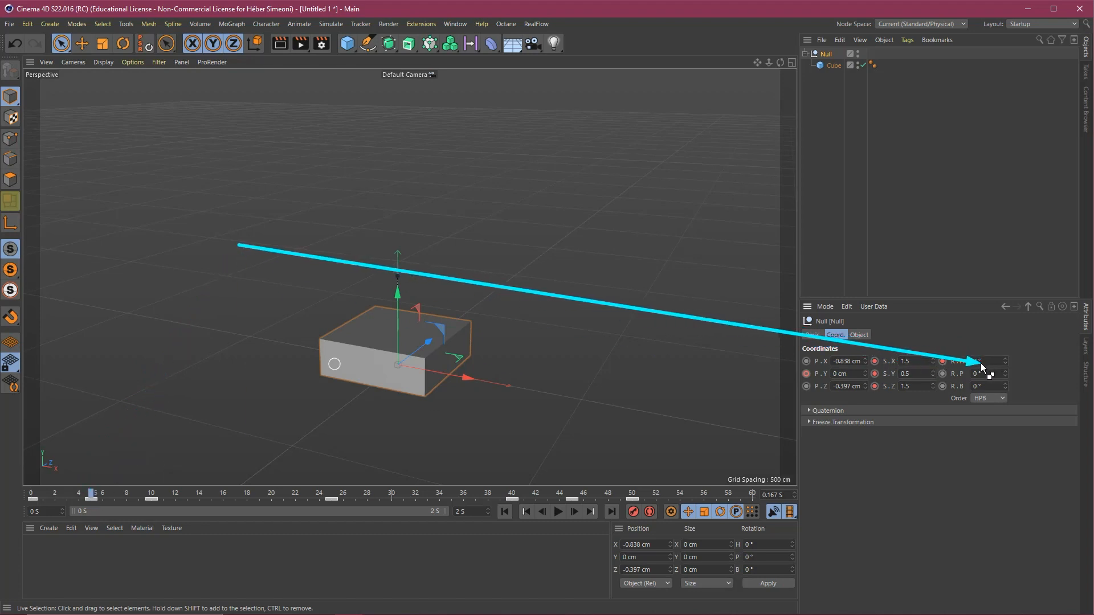
Step: Set the null's heading rotation (R.H) to 360° at frame 45 and keyframe it
left_click(573, 493)
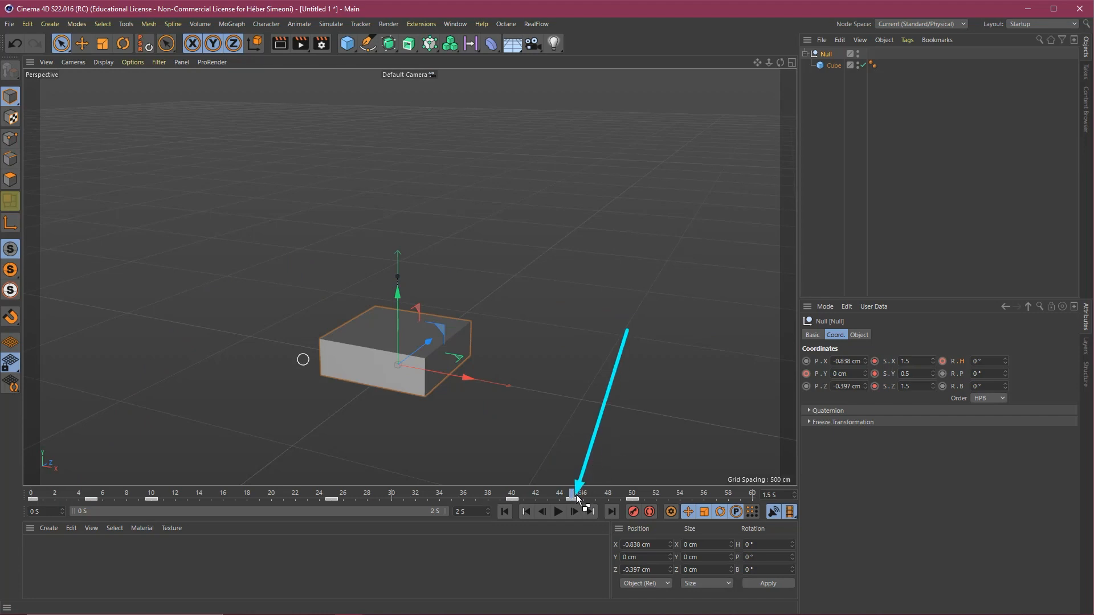
left_click_drag(990, 359, 942, 359)
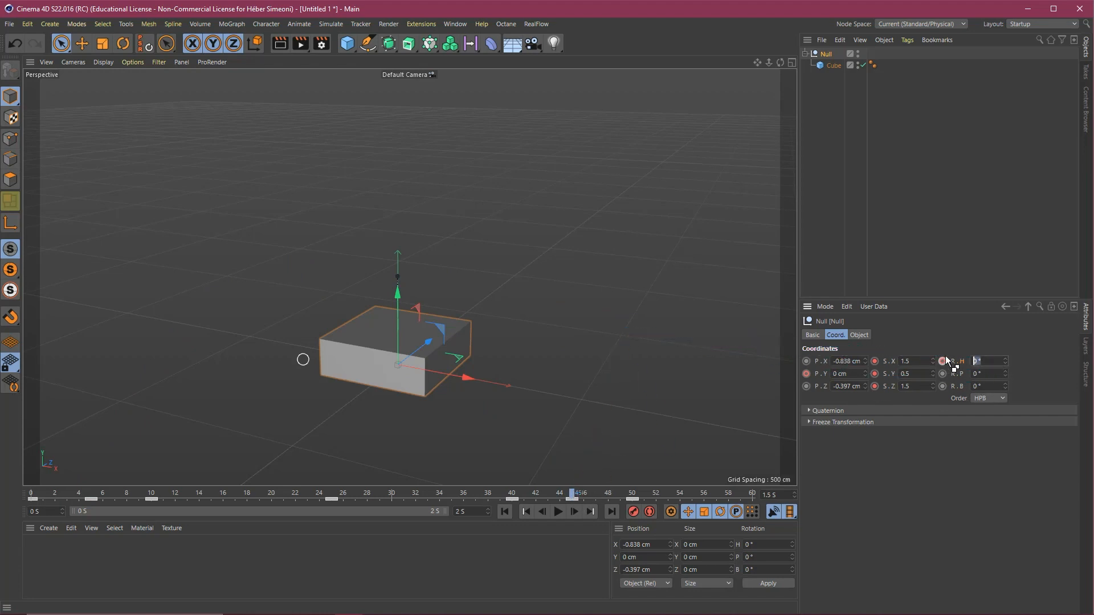
type("360")
key("Return")
Step: Play the spinning jump from the first frame and stop it partway through
left_click(505, 511)
left_click(558, 511)
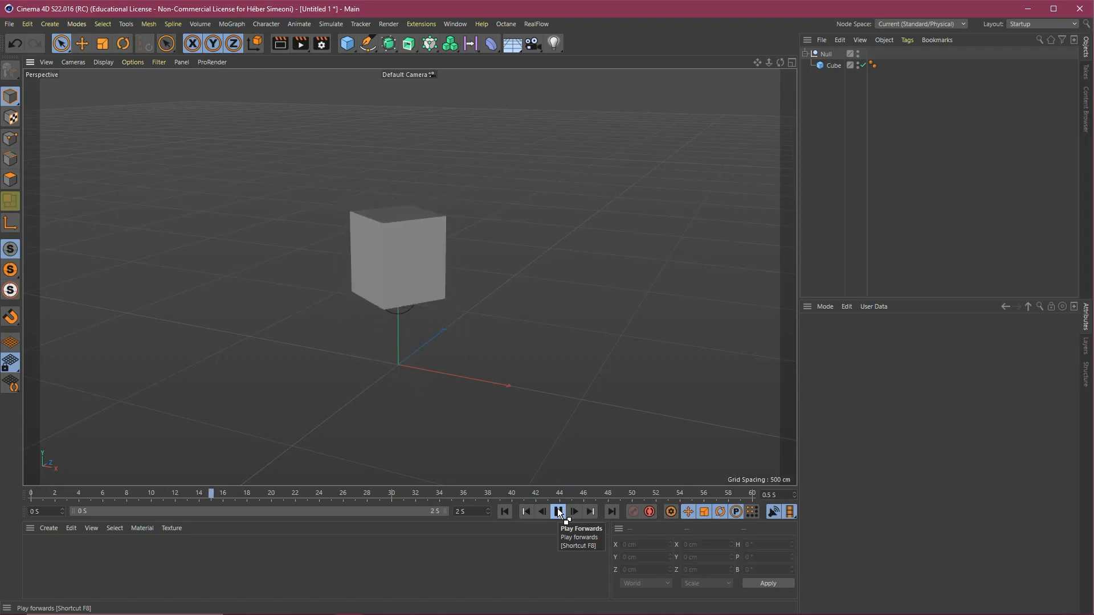
left_click(558, 512)
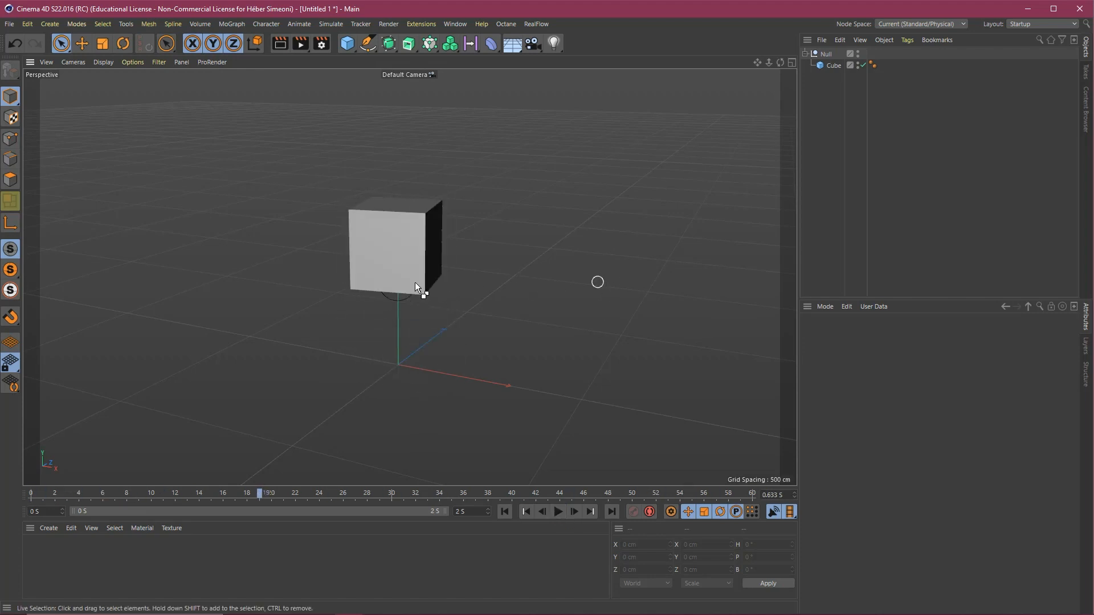
Step: Open the F-Curve timeline beside the cube and display the null's Rotation H curve, framed to fit
left_click(454, 24)
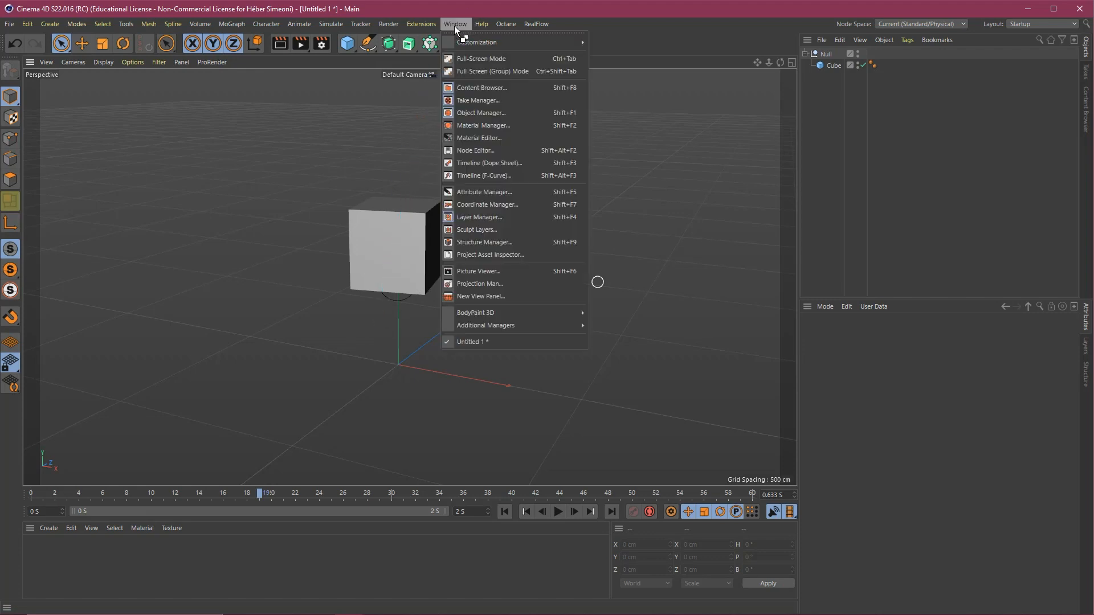
left_click(494, 175)
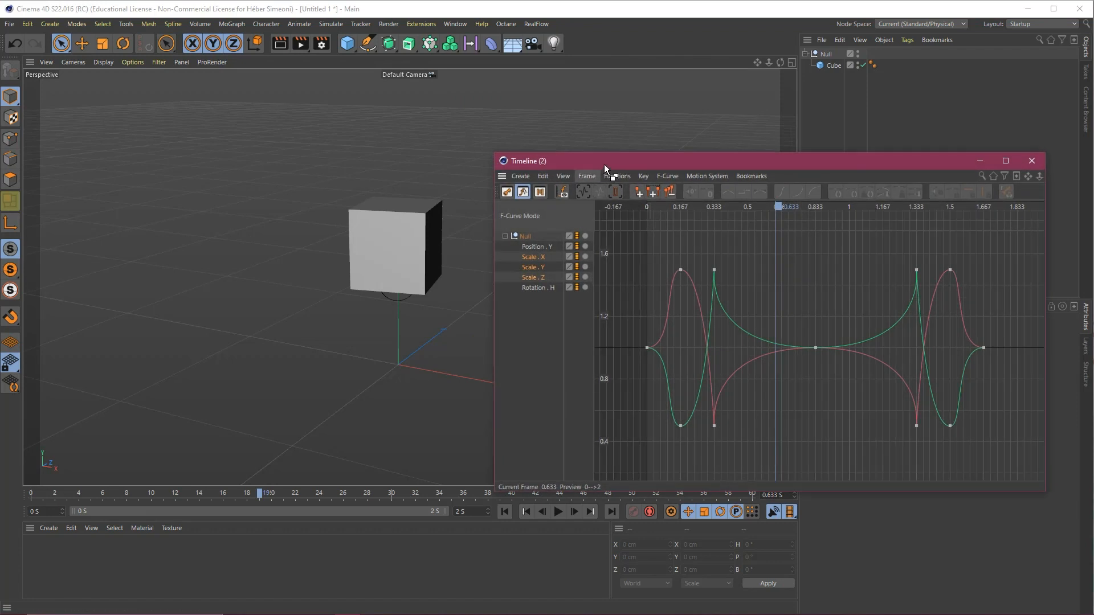
left_click_drag(604, 164, 566, 113)
left_click(491, 237)
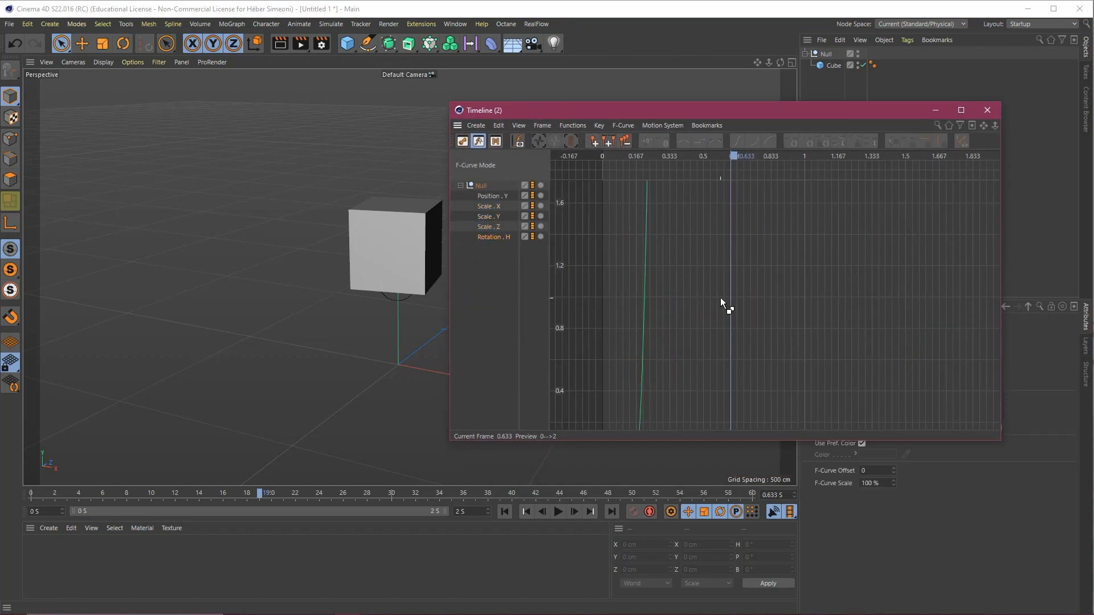
key("h")
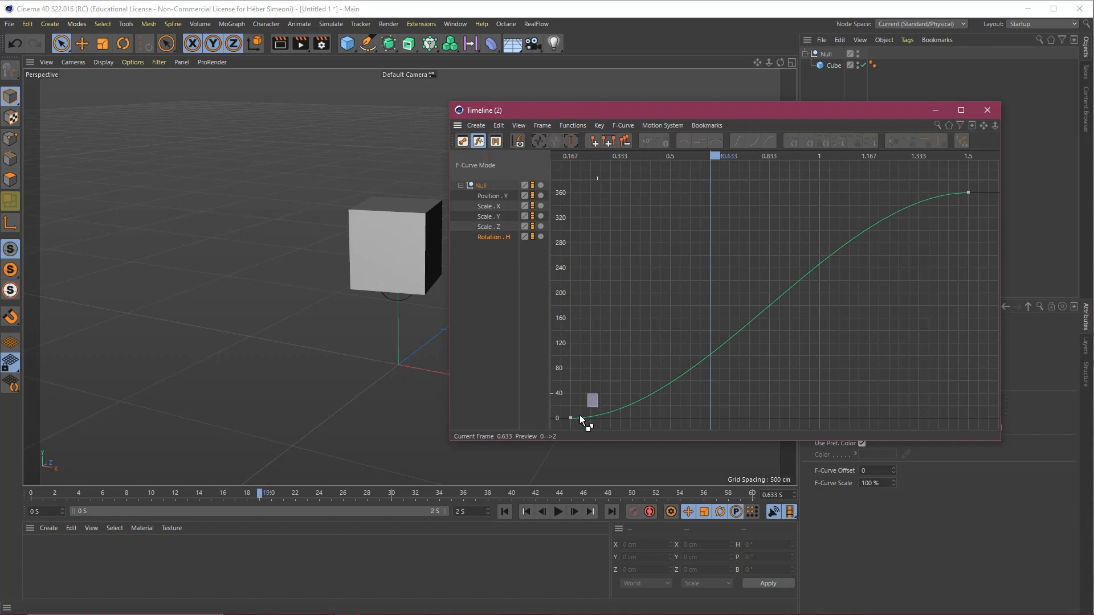
Step: Select both Rotation H keys and lengthen their horizontal tangents inward to about 0.626 seconds
left_click_drag(579, 414, 567, 423)
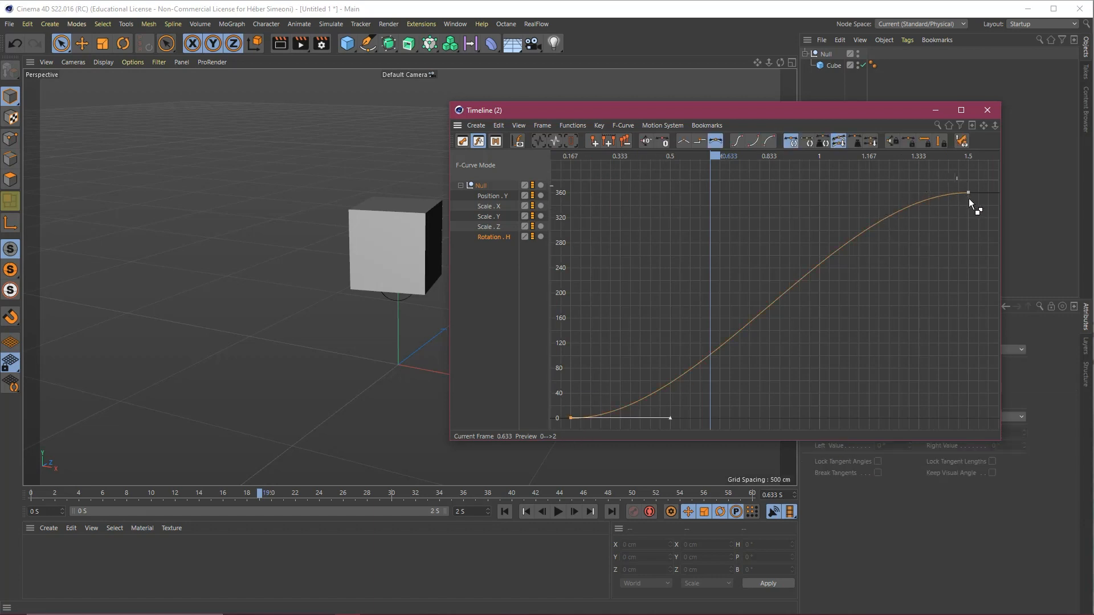
left_click_drag(954, 206, 982, 183, "shift")
left_click_drag(860, 191, 781, 193)
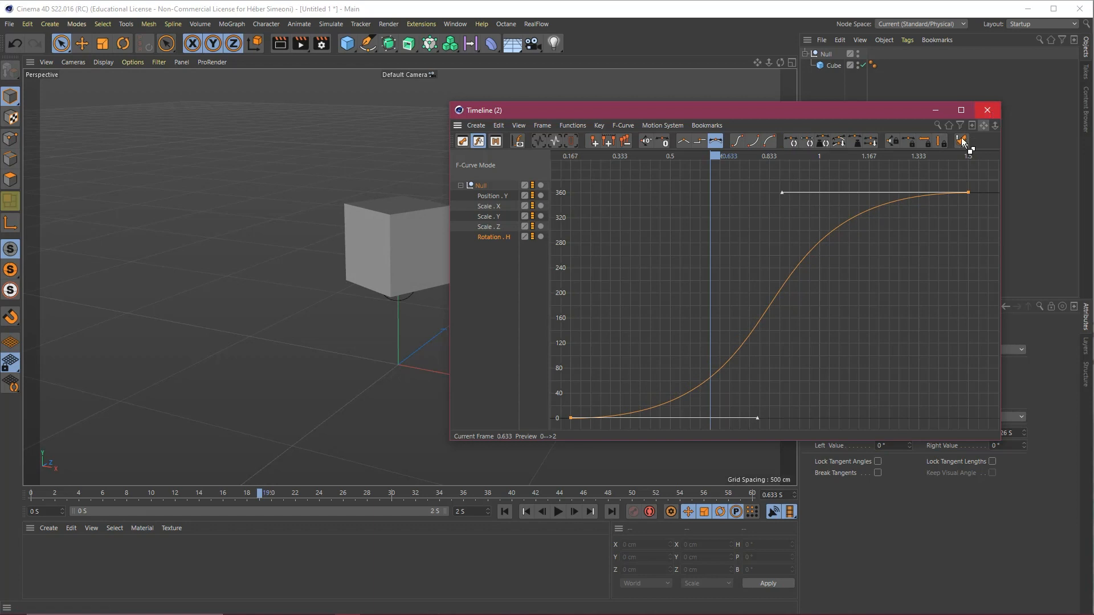
Step: Close the F-Curve timeline, play the eased spin with the jump and scrub back to frame 0
left_click(987, 110)
left_click(558, 511)
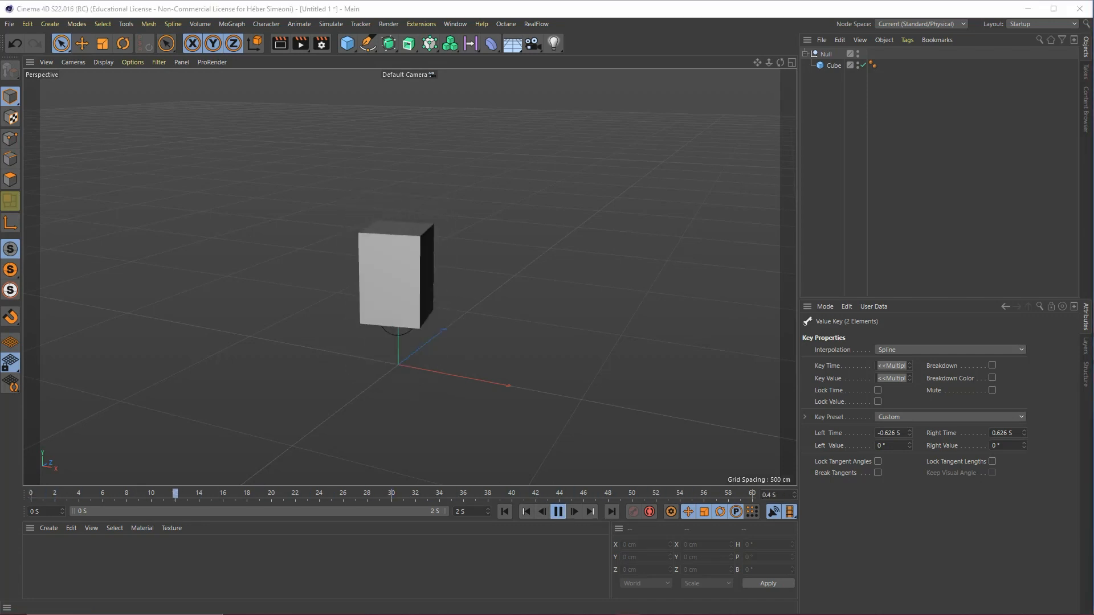
left_click(559, 511)
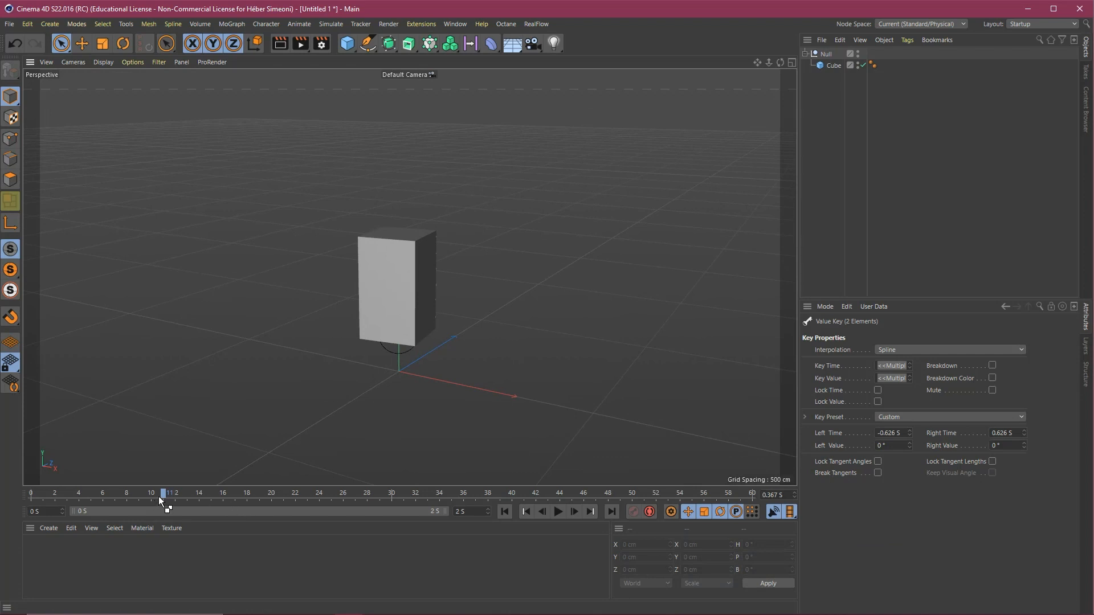
left_click_drag(163, 493, 6, 496)
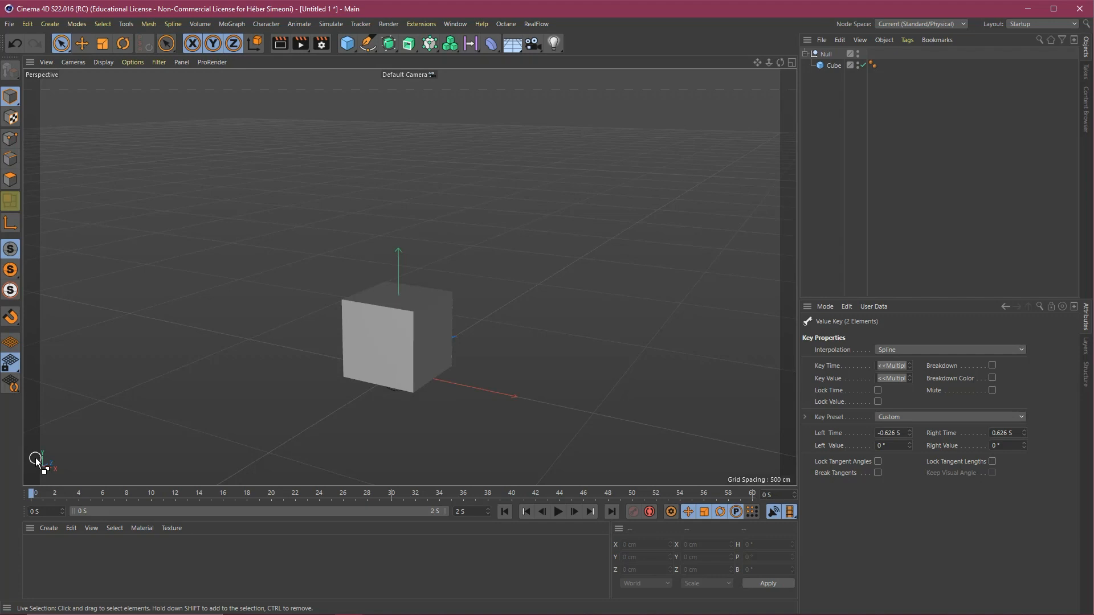
middle_click_drag(398, 320, 408, 279, "alt")
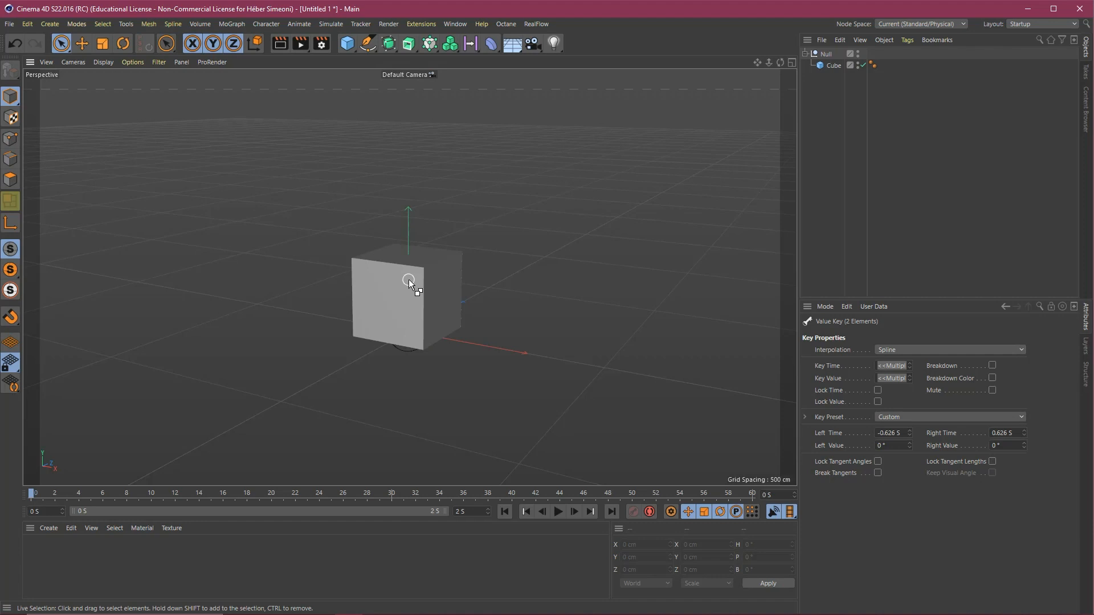
mouse_move(409, 279)
middle_mouse_down("alt")
mouse_move(435, 268)
mouse_move(437, 286)
middle_mouse_up("alt")
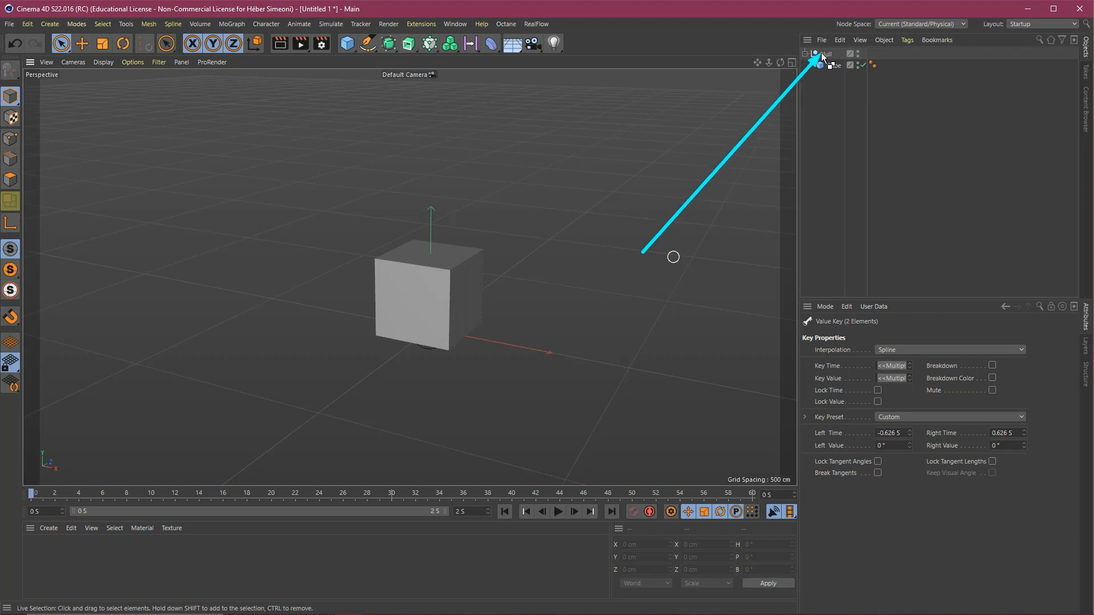
mouse_move(821, 53)
left_mouse_down()
mouse_move(831, 70)
mouse_move(701, 146)
mouse_move(458, 233)
left_mouse_up()
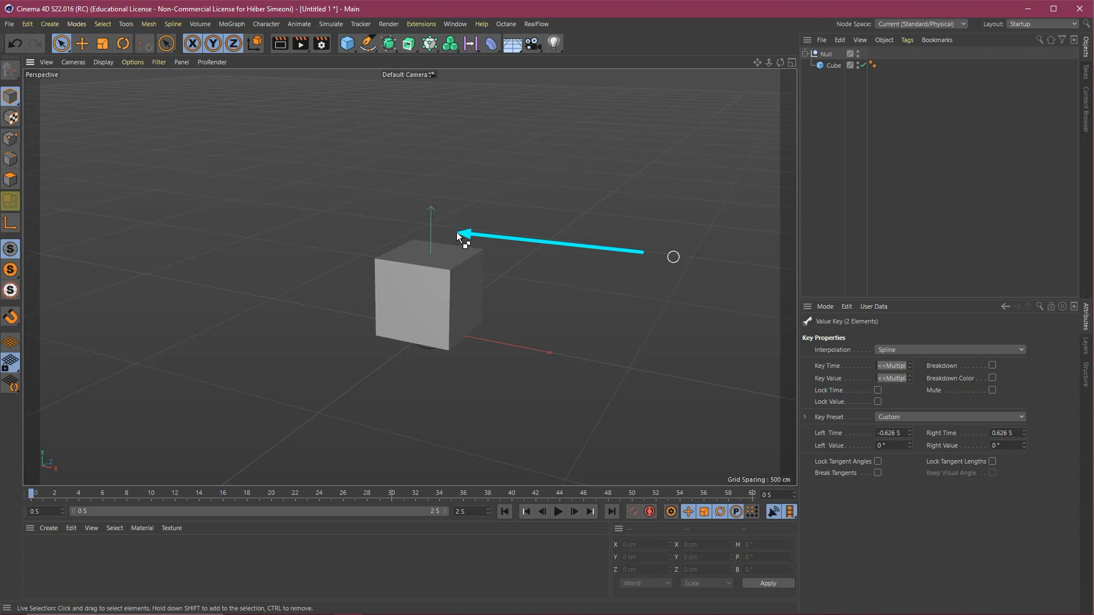
left_click_drag(192, 291, 21, 36)
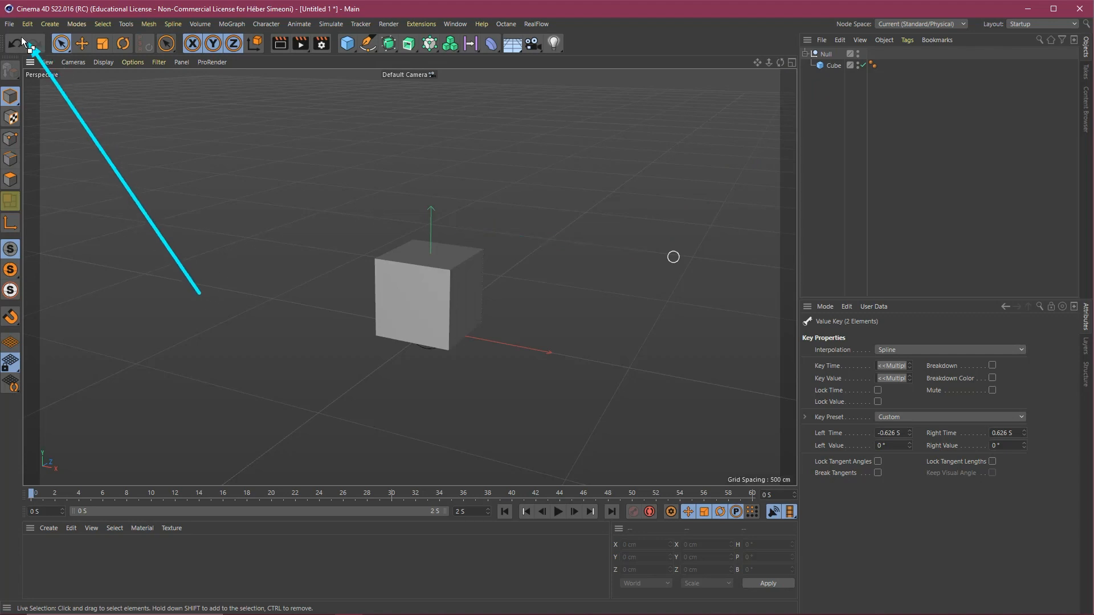
Step: Open the existing project toad.c4d and orbit the view around the mushroom model
left_click(11, 24)
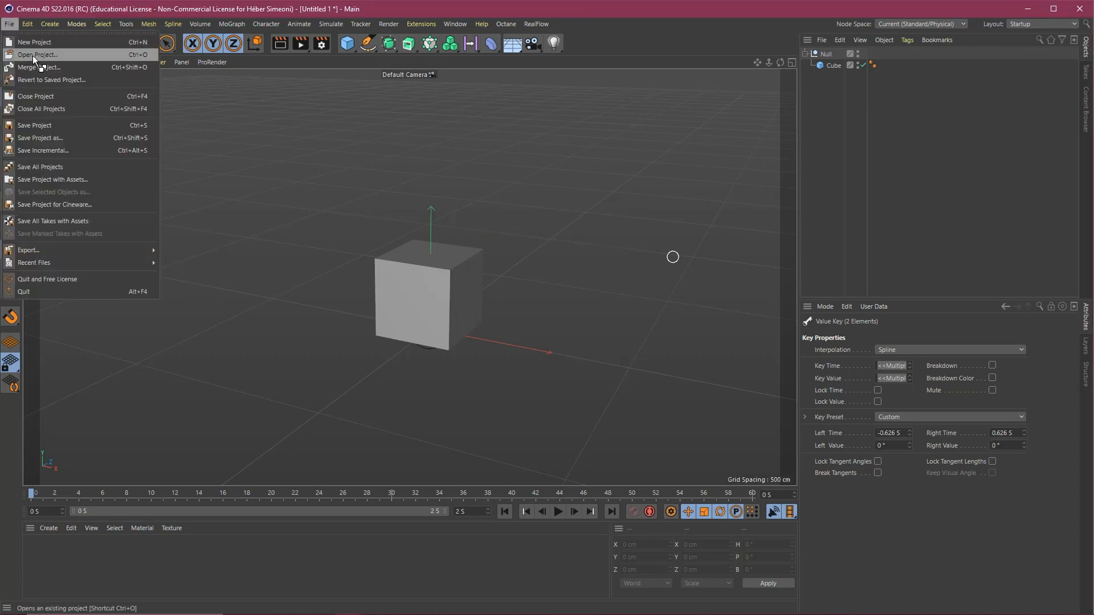
left_click(32, 56)
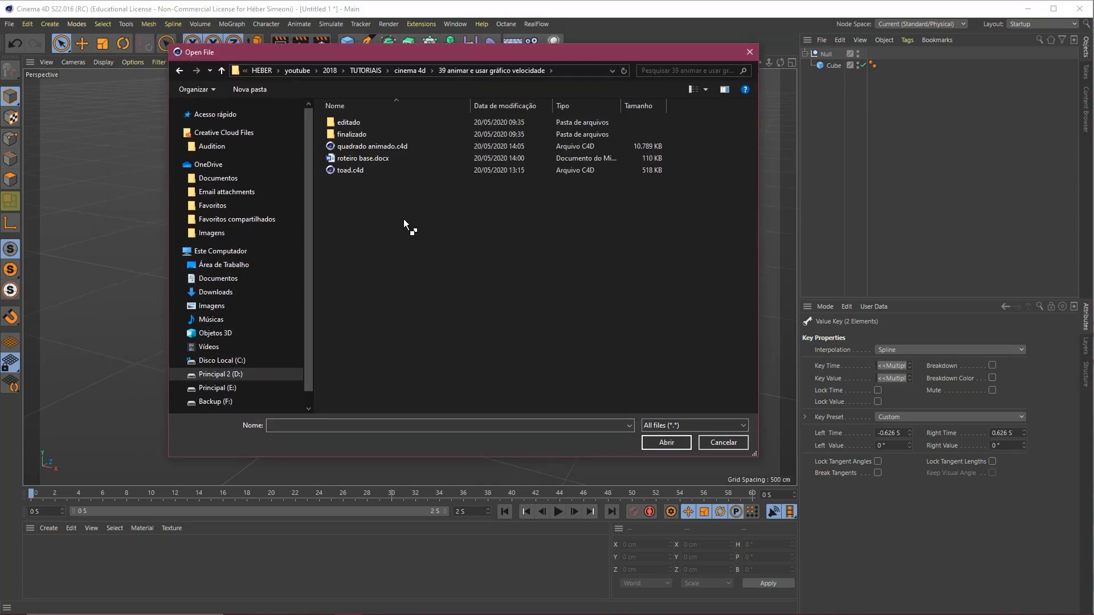
left_click_drag(440, 272, 359, 176)
double_click(350, 170)
left_click_drag(428, 317, 493, 276, "alt")
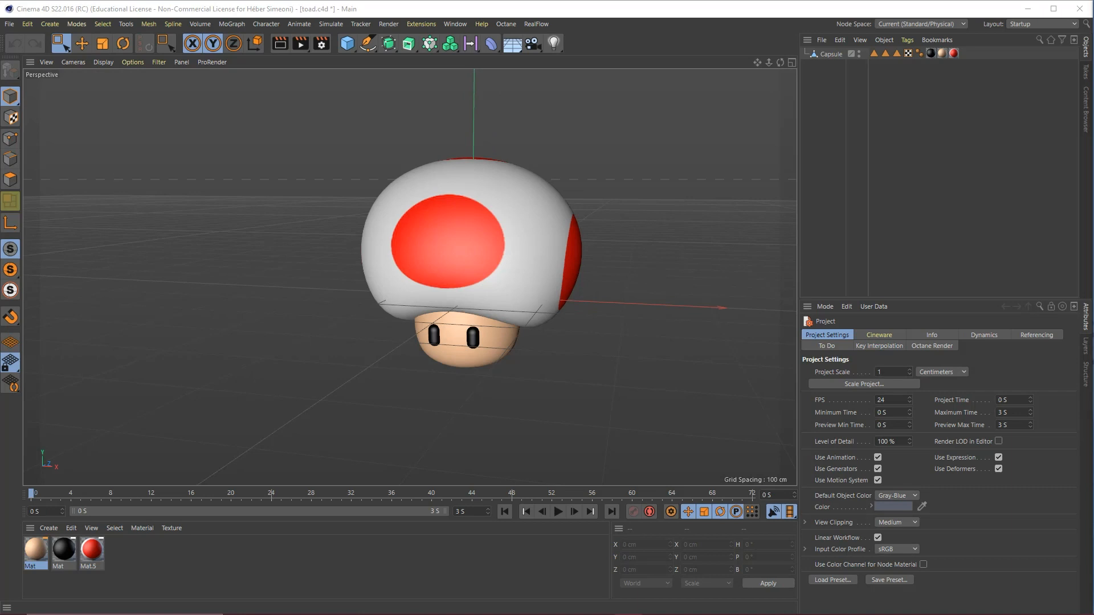
Step: Copy the Capsule mushroom object from toad.c4d and paste it into the Untitled 1 project containing the animated cube
mouse_move(759, 297)
left_mouse_down()
mouse_move(549, 322)
mouse_move(647, 196)
mouse_move(659, 200)
mouse_move(606, 208)
mouse_move(770, 320)
mouse_move(541, 197)
mouse_move(407, 145)
left_mouse_up()
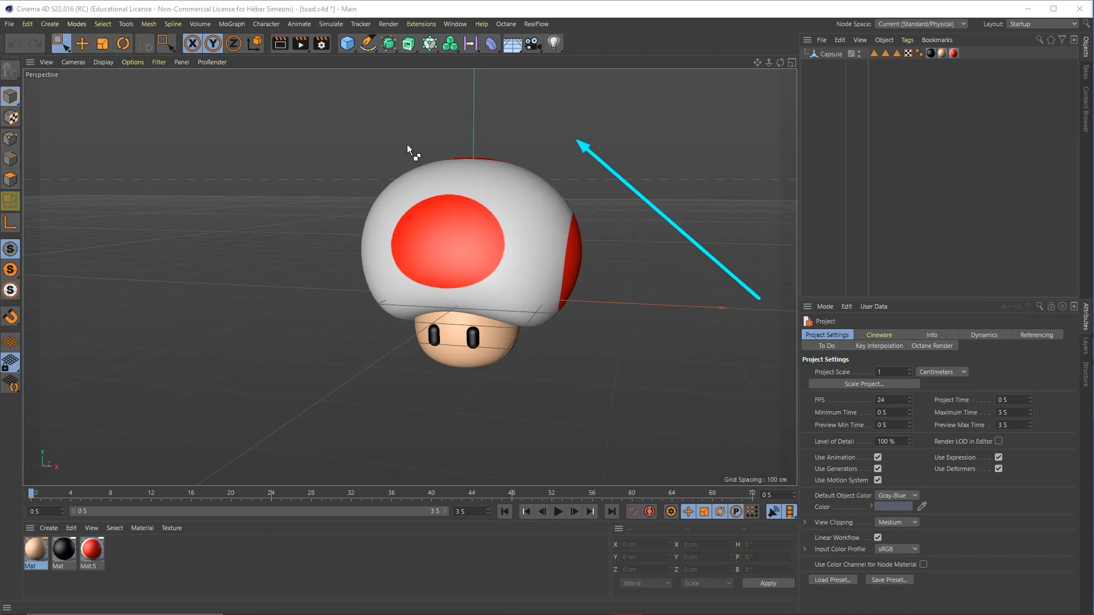
left_click(830, 54)
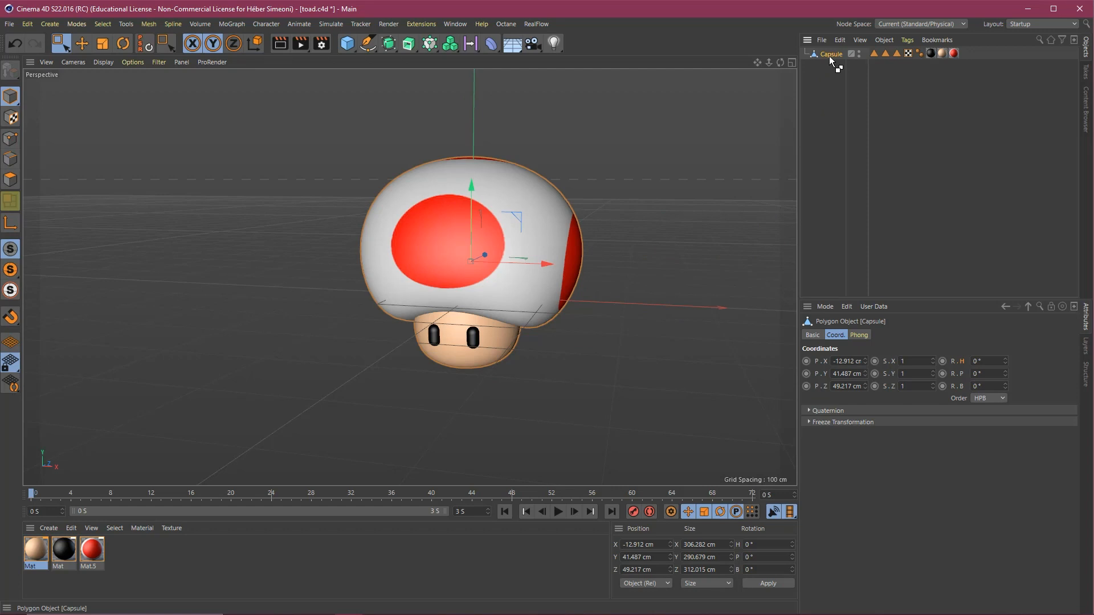
left_click_drag(278, 227, 459, 32)
left_click(454, 24)
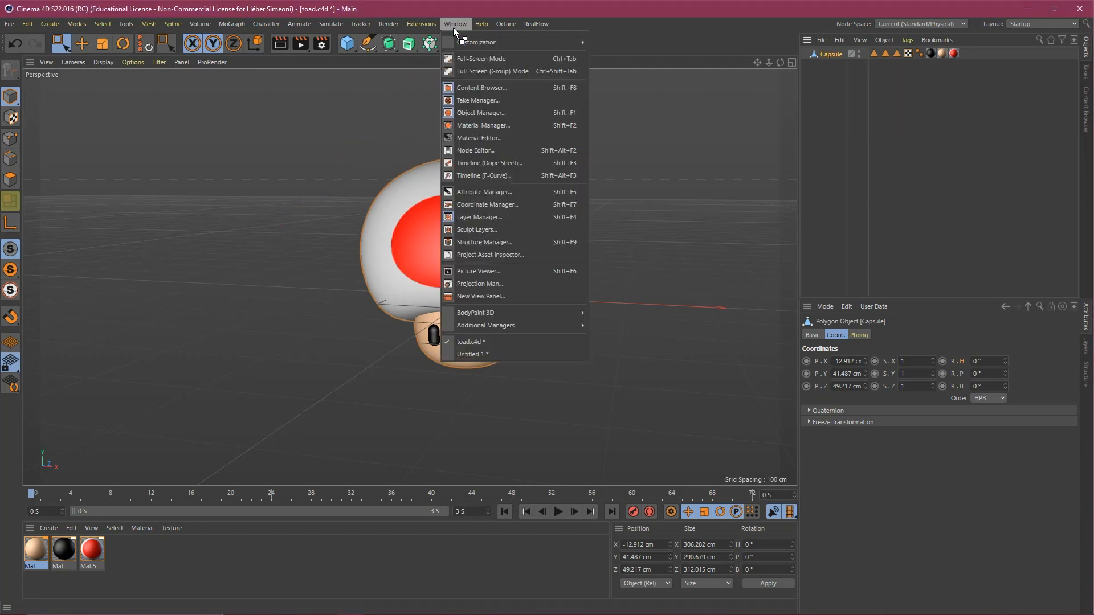
left_click(475, 354)
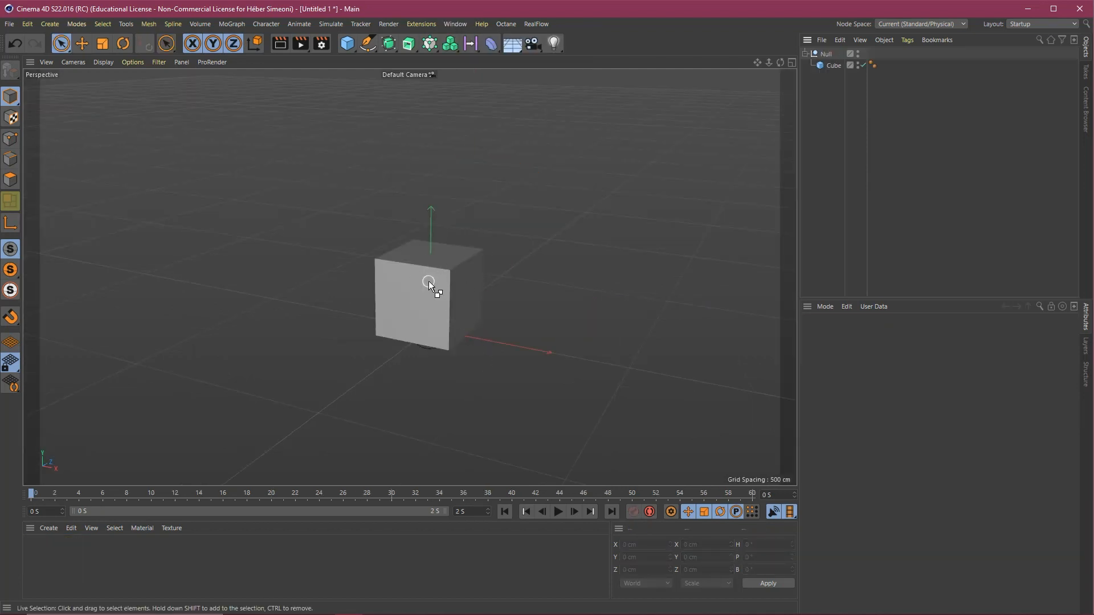
key("ctrl+v")
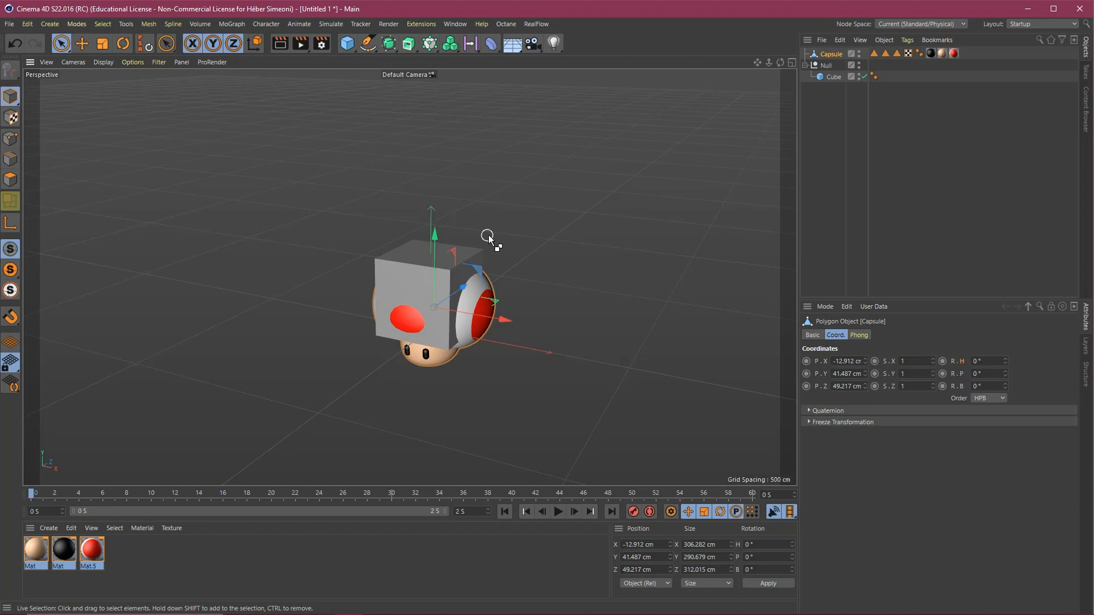
Step: Make the Capsule a child of the animated Null, above the Cube, and disable the Cube
mouse_move(701, 260)
left_mouse_down()
mouse_move(832, 53)
mouse_move(828, 67)
left_mouse_up()
key("Escape")
left_click(832, 54)
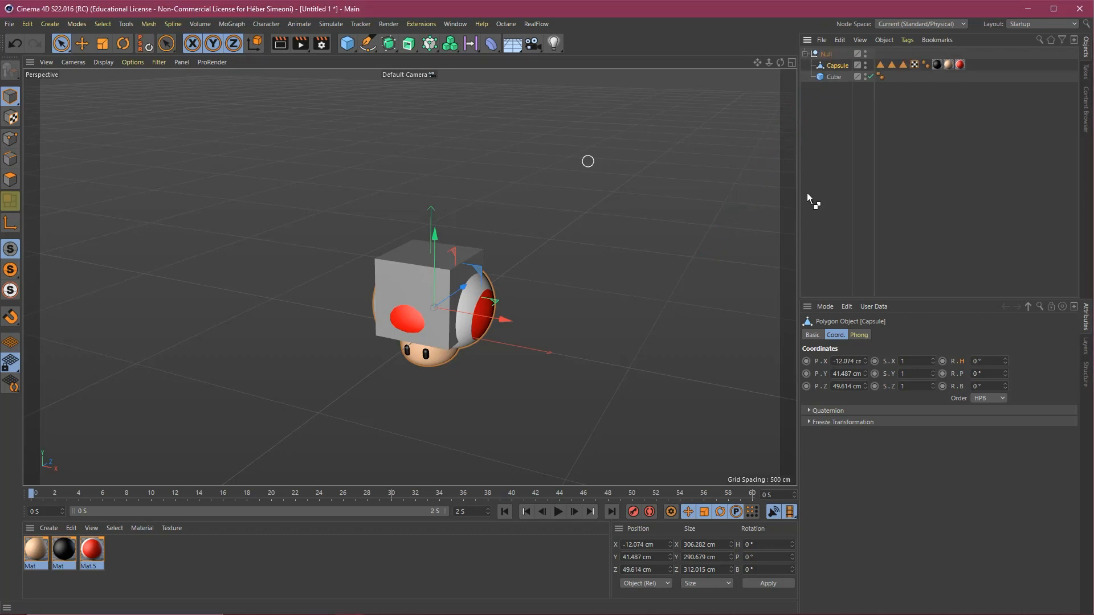
left_click(870, 77)
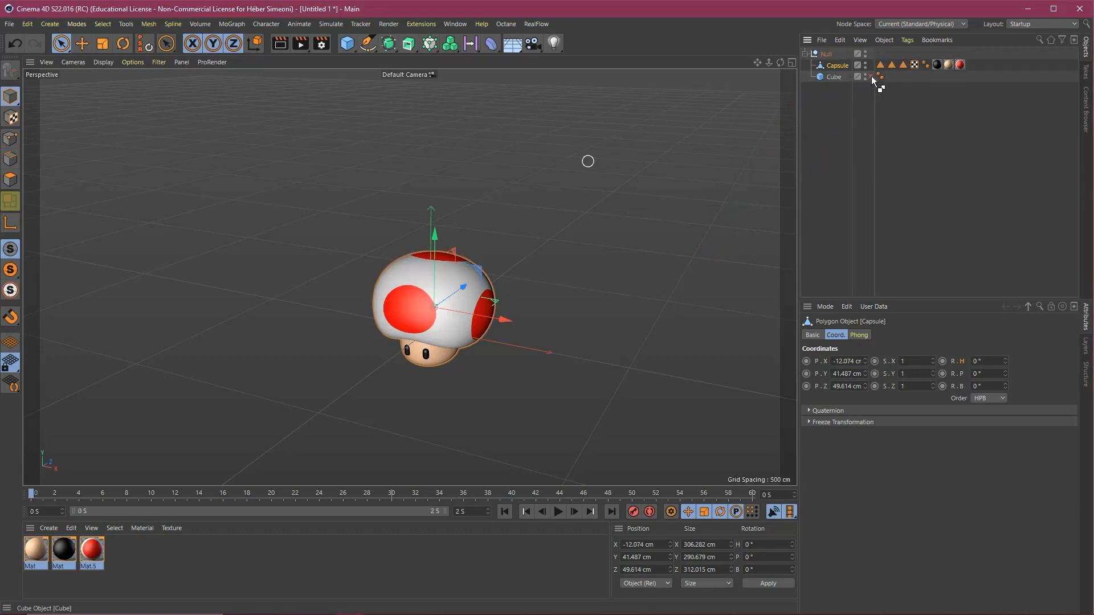
Step: Raise the Capsule in the Front view to a Y position of about 148.5 cm, bringing its base near the ground line
left_click_drag(461, 295, 490, 273, "alt")
middle_click_drag(490, 273, 499, 257, "alt")
middle_click(476, 354)
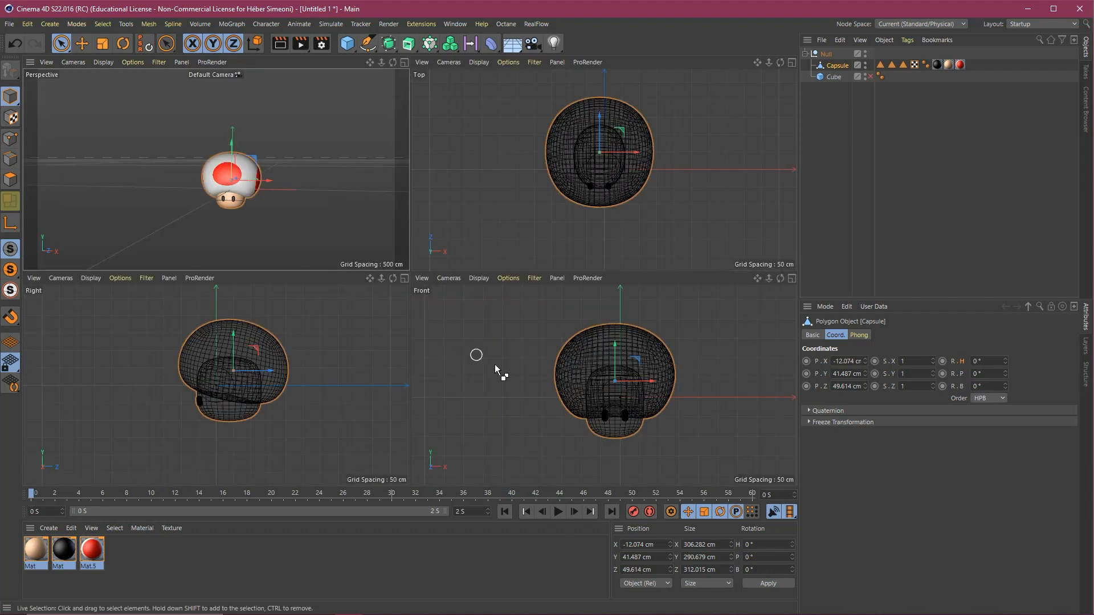
right_click_drag(610, 380, 547, 363, "alt")
middle_click_drag(576, 342, 582, 368, "alt")
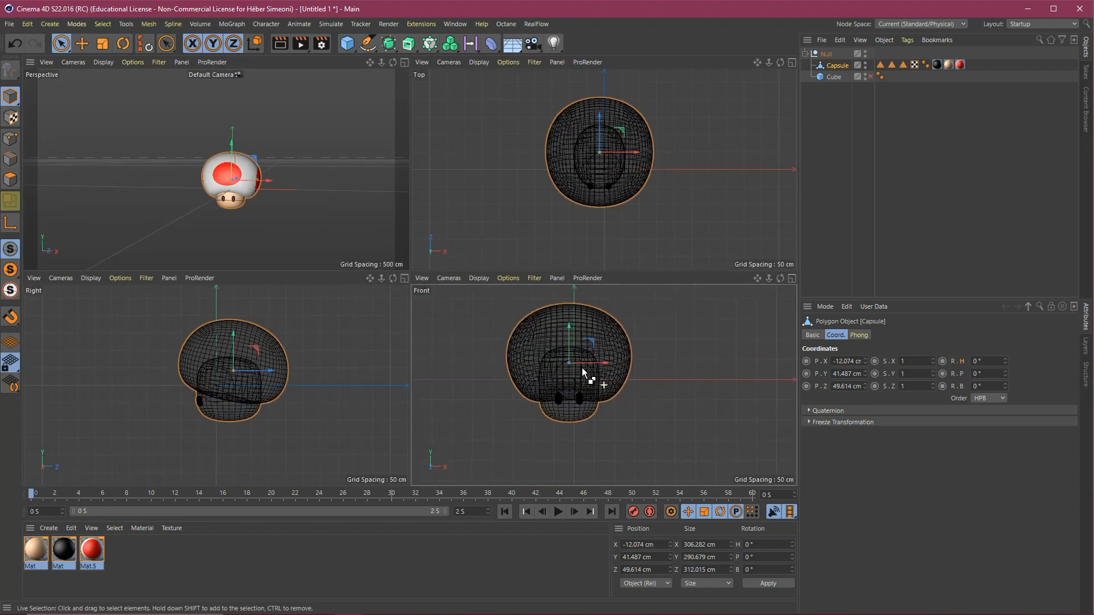
right_click_drag(582, 368, 604, 359, "alt")
left_click(816, 126)
left_click(833, 66)
left_click_drag(811, 196, 837, 68)
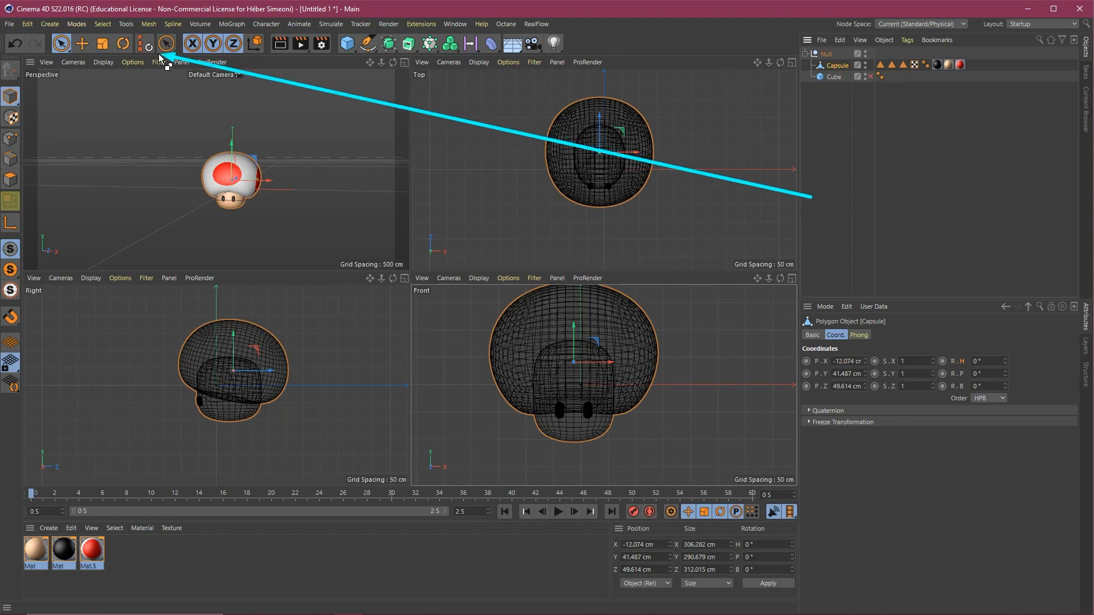
left_click(83, 45)
left_click_drag(570, 348, 574, 289)
Step: Center the Capsule on the vertical axis and fine-tune its base in the Front view, to about X 0.24 cm and Y 146.1 cm
right_click_drag(589, 400, 641, 375, "alt")
middle_click(642, 375)
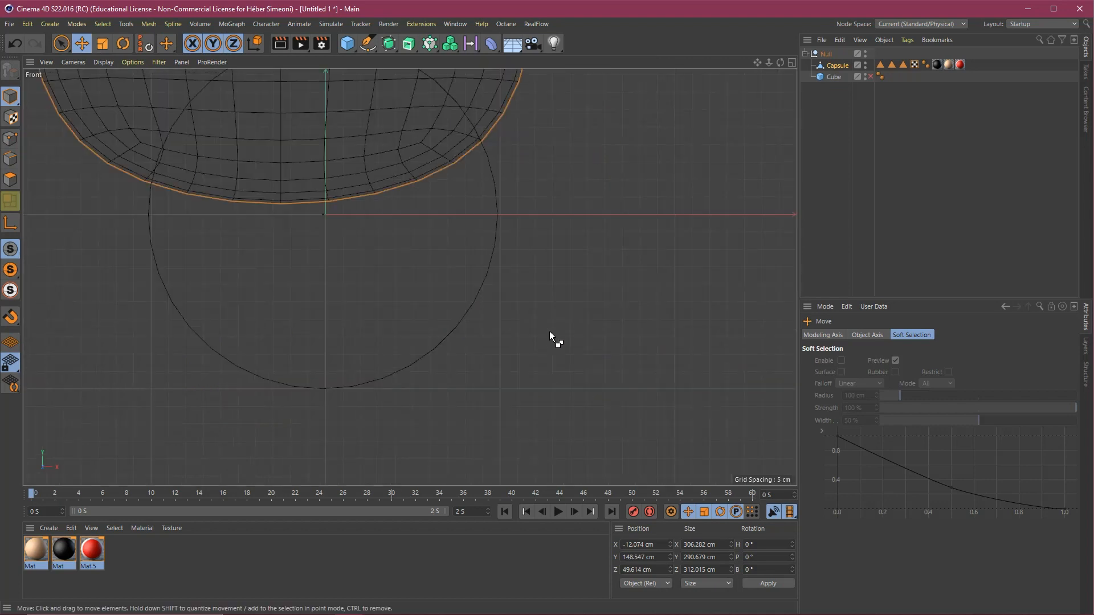
right_click_drag(549, 330, 459, 329, "alt")
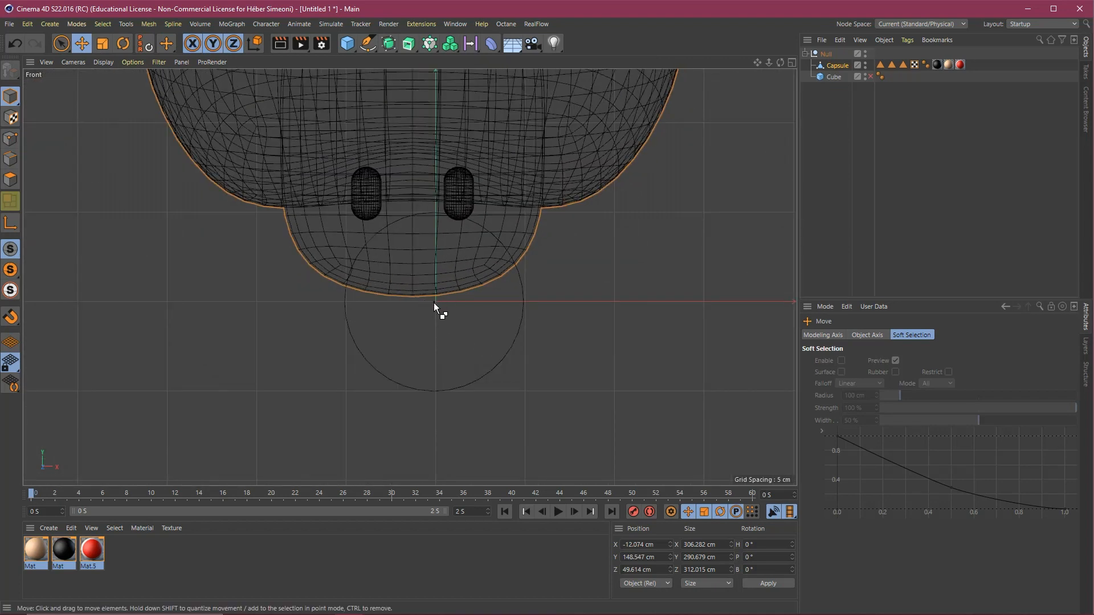
right_click_drag(490, 229, 453, 257, "alt")
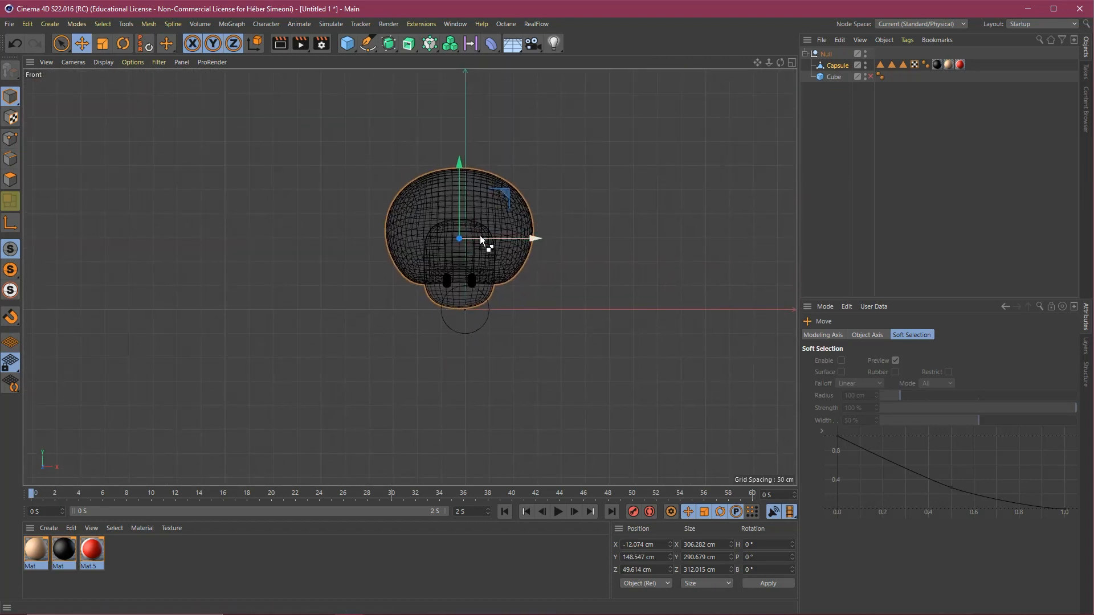
left_click_drag(479, 235, 487, 237)
right_click_drag(487, 237, 460, 306, "alt")
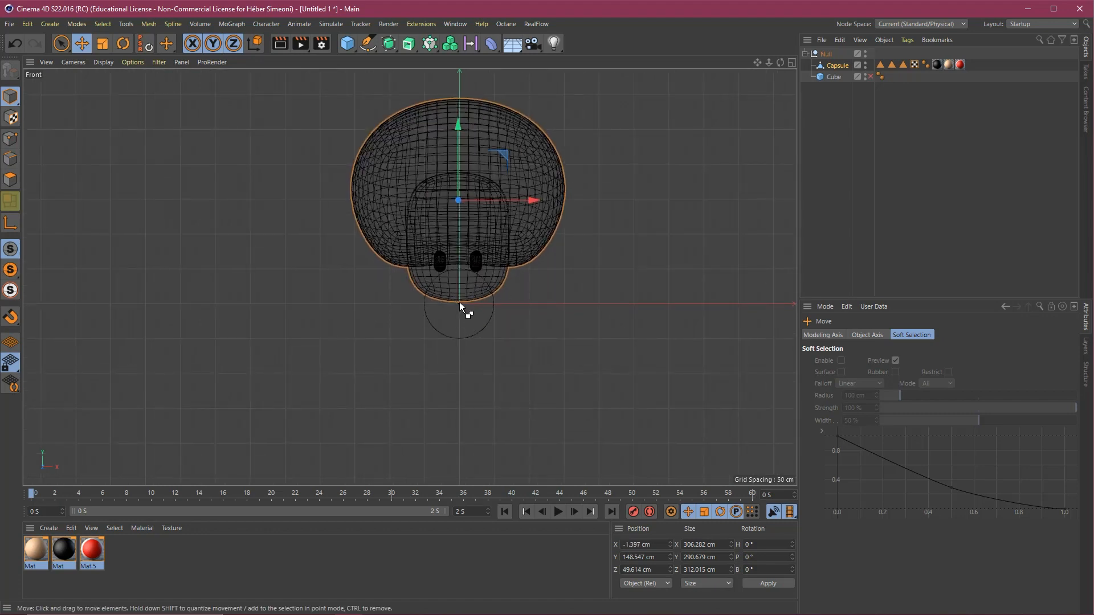
left_click_drag(455, 189, 483, 200)
Step: Play the jump animation on the mushroom in the Perspective view and examine it from several angles
middle_click(459, 272)
middle_click(268, 196)
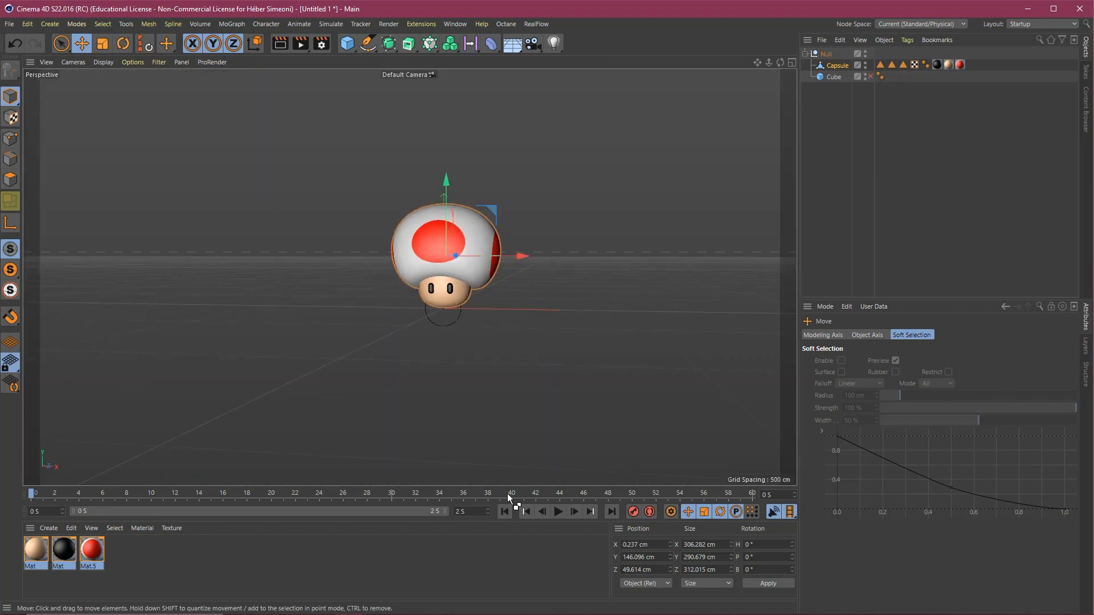
left_click(557, 511)
left_click_drag(467, 328, 529, 317, "alt")
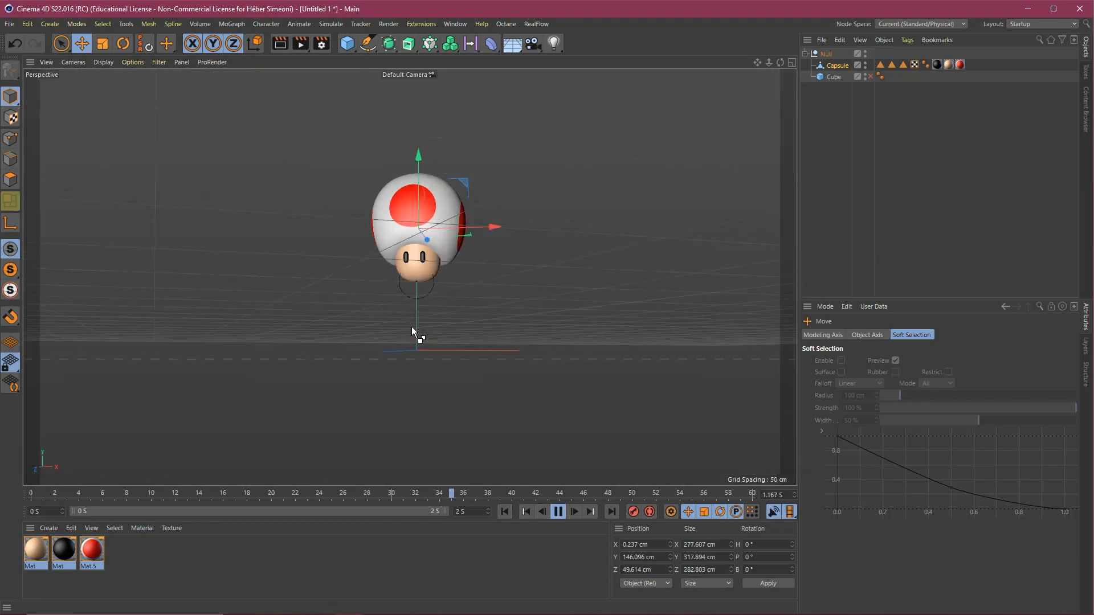
left_click_drag(413, 328, 483, 318, "alt")
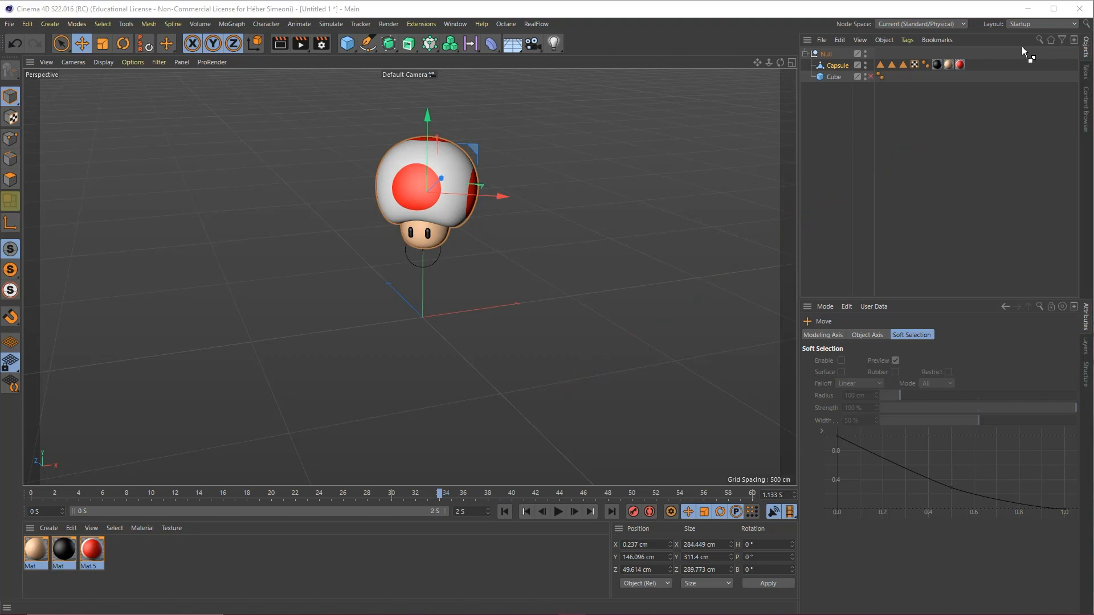
left_click(965, 144)
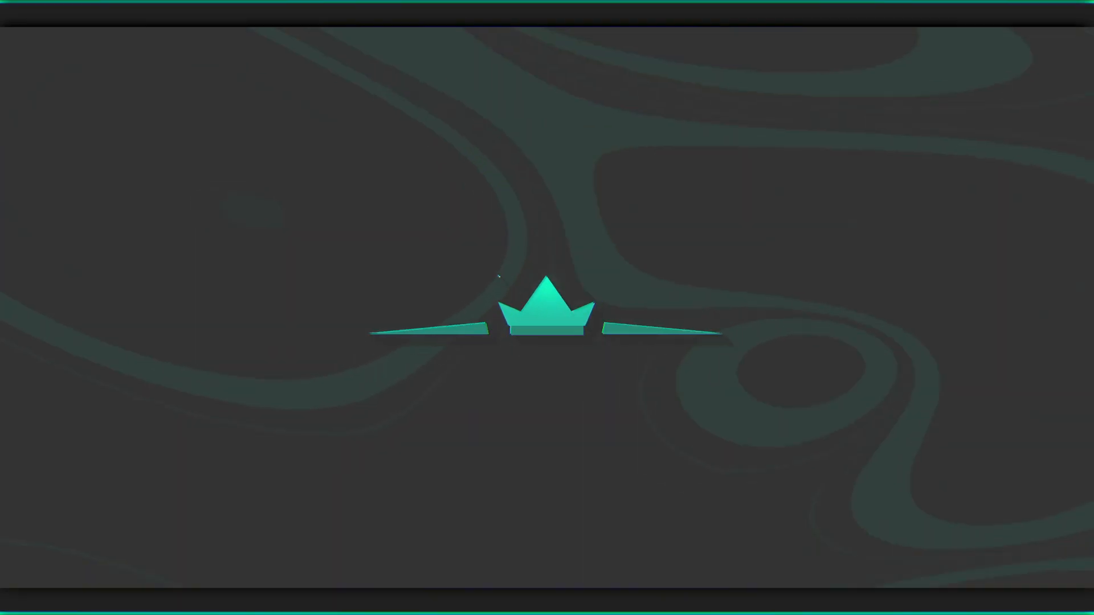